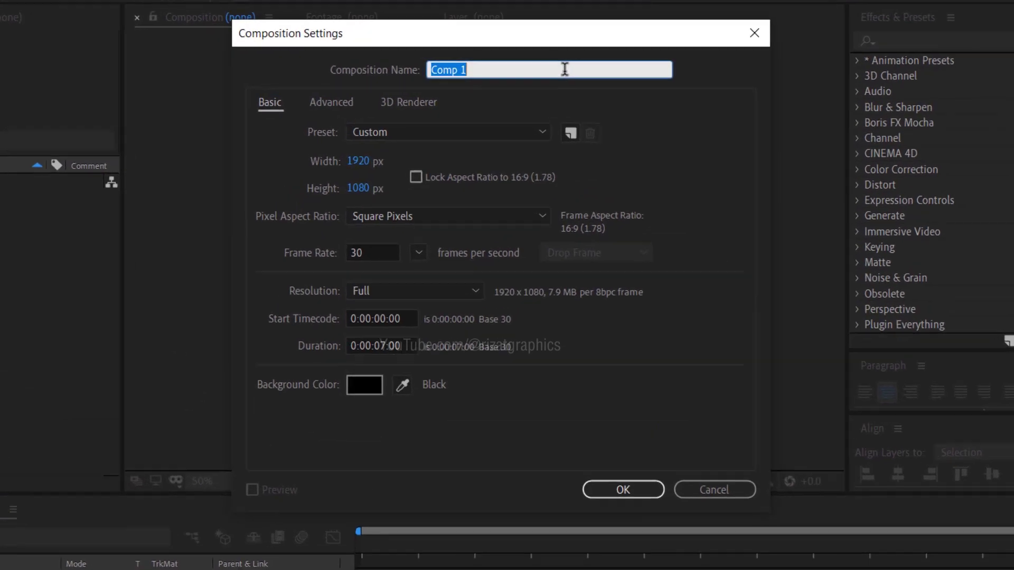
Step: Name the new comp Colorful Glitch and add a comp-sized solid called Fractal Noise
text(Colorful Glit)
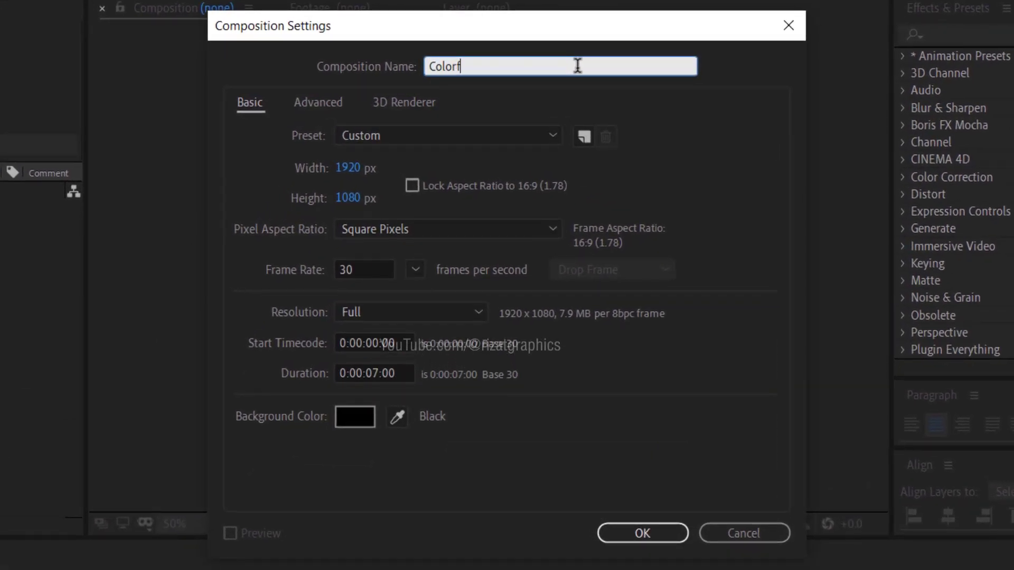
text(ch)
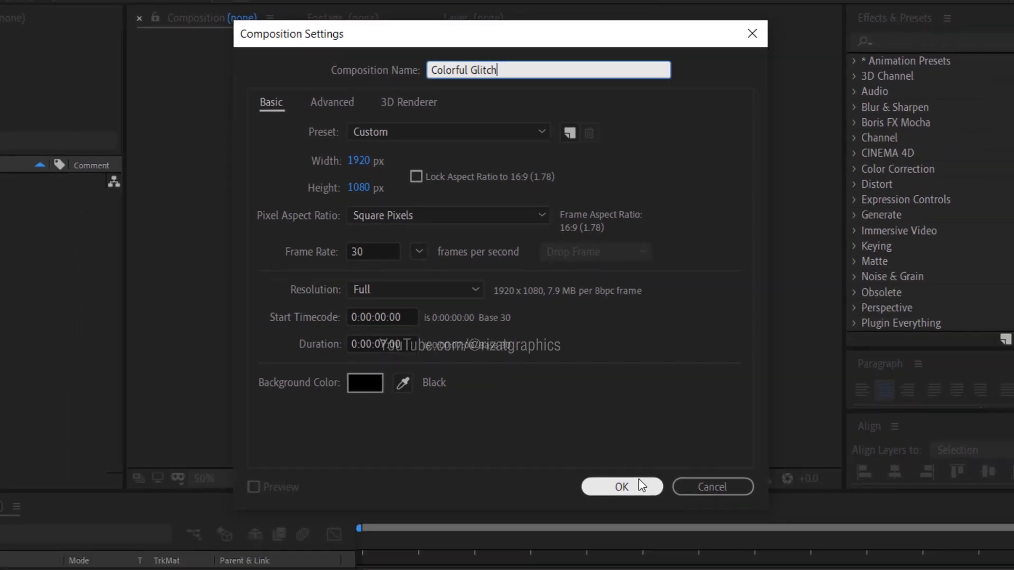
click(638, 479)
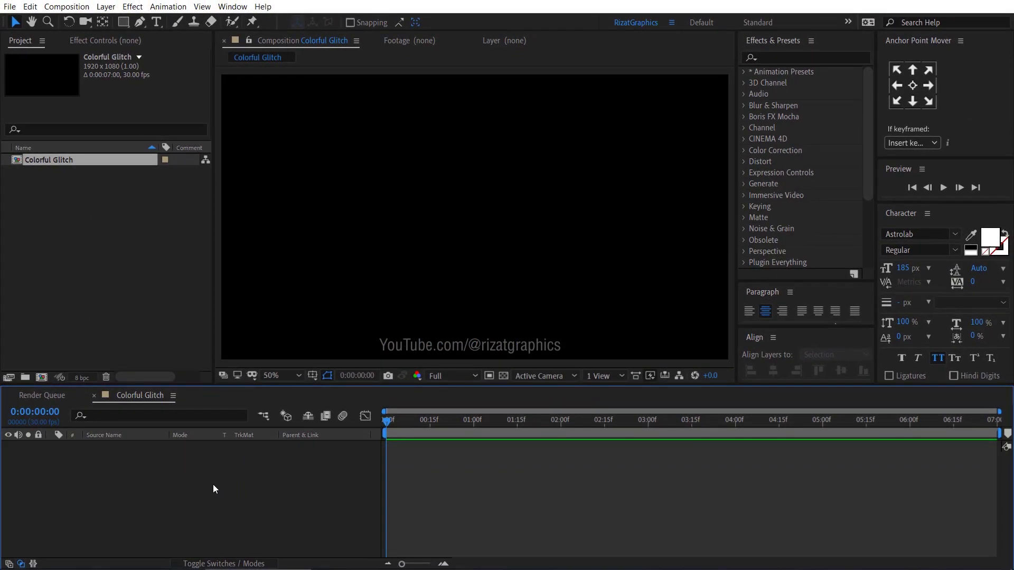
right_click(213, 484)
mouse_move(265, 360)
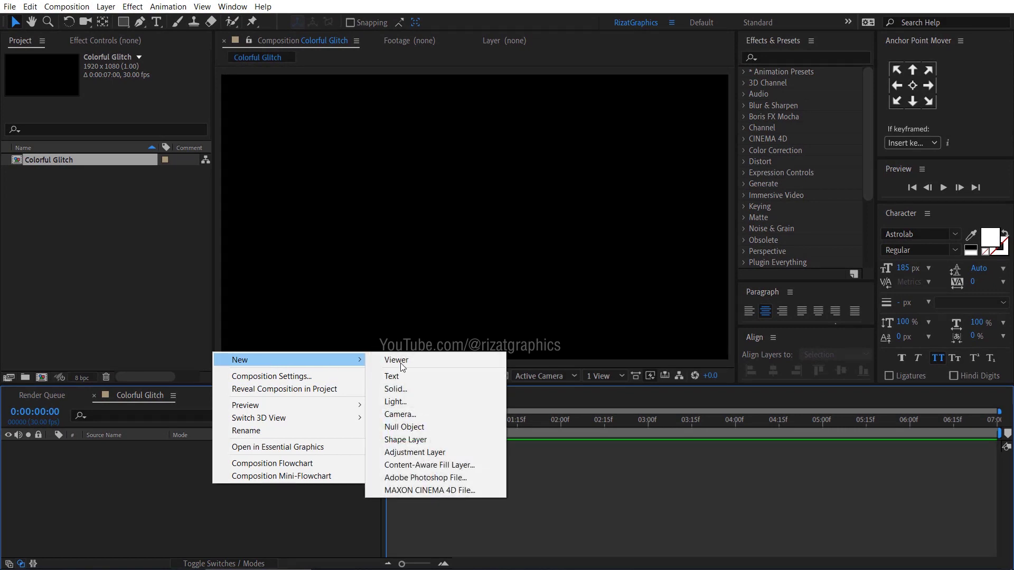
click(416, 389)
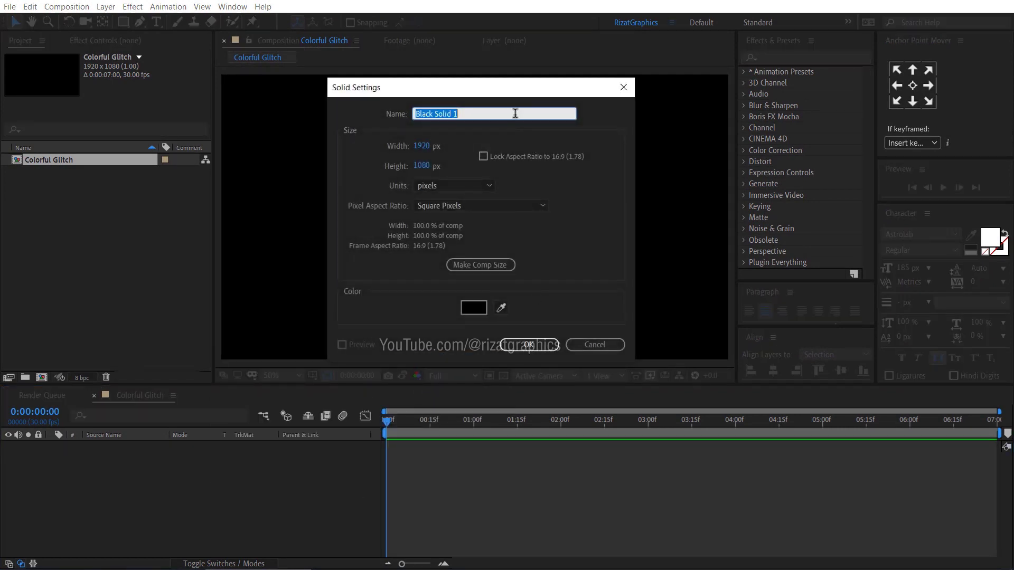
text(Fractal Noise)
click(480, 266)
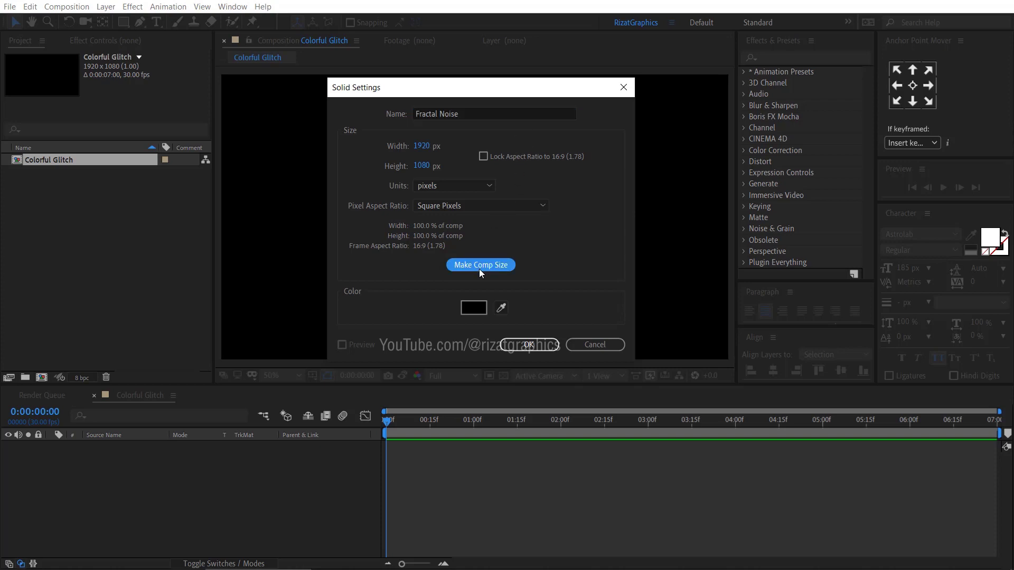
Step: Create the Fractal Noise solid and apply the Fractal Noise effect to it
click(527, 345)
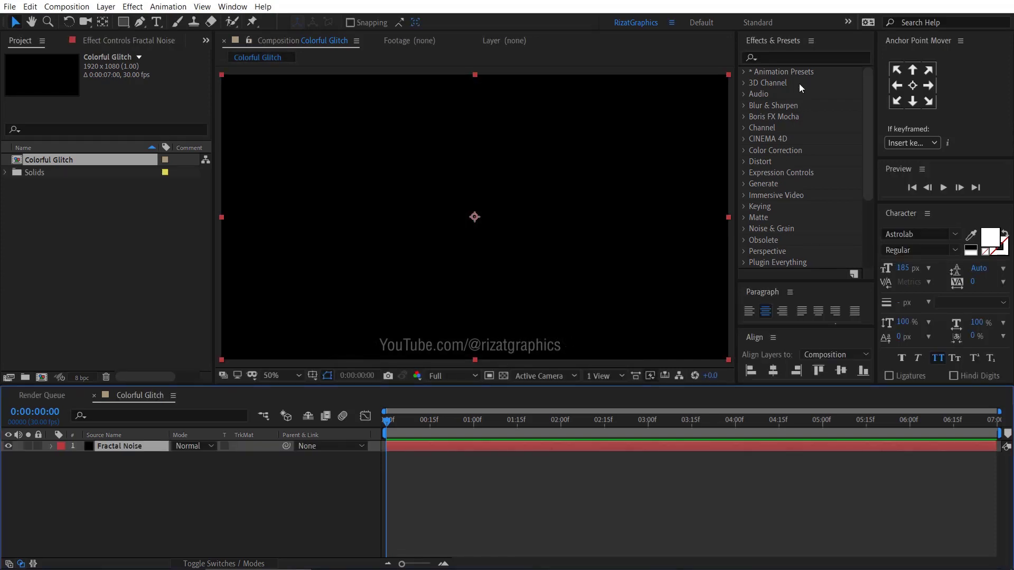
click(798, 57)
text(fra)
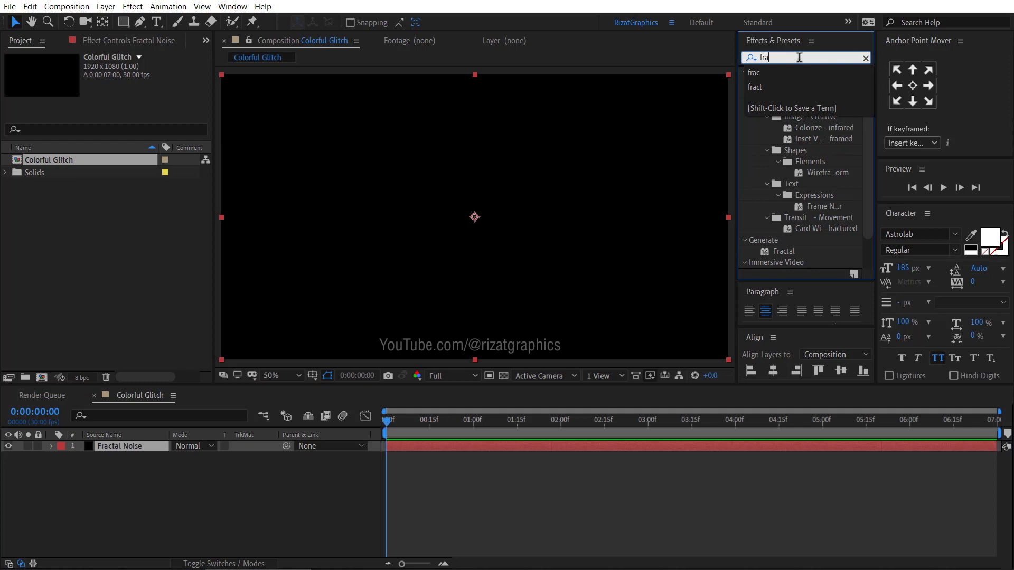
text(c)
click(800, 173)
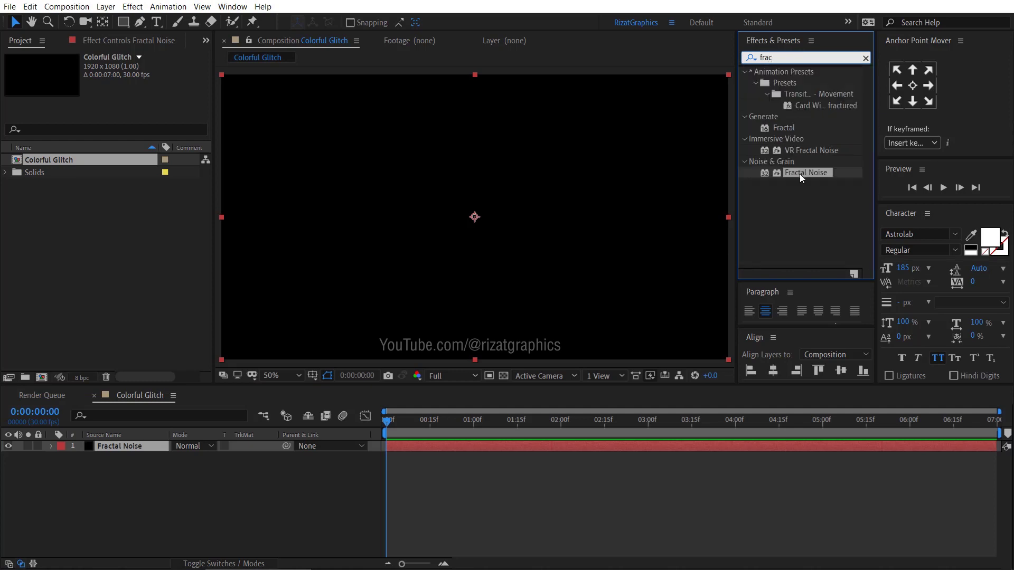
drag(799, 173, 527, 241)
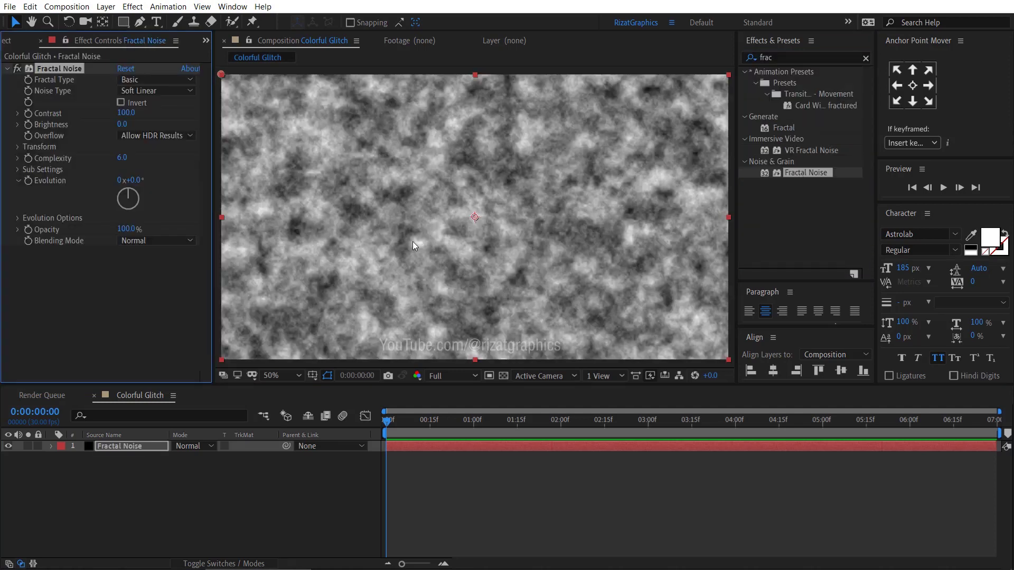
Step: Set the noise type to Block, contrast to 250 and complexity to 3
click(153, 91)
click(151, 103)
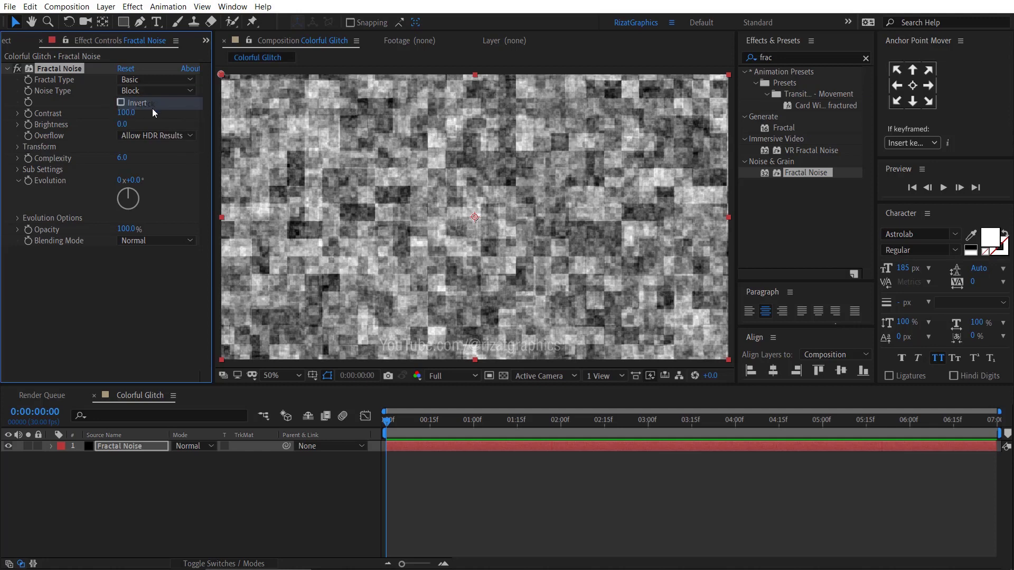
click(132, 116)
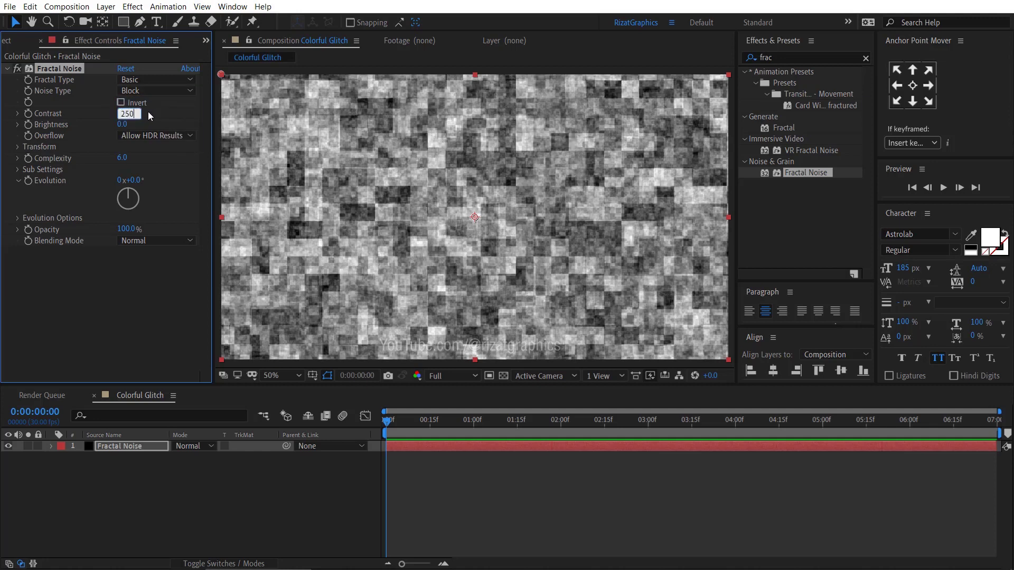
text(250)
key(Return)
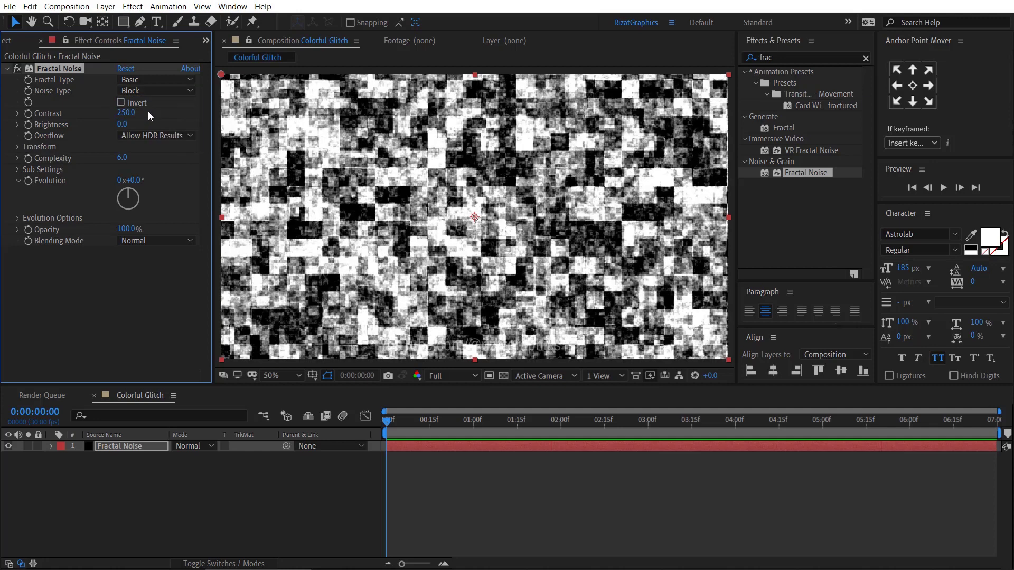
click(122, 158)
text(3)
key(Return)
Step: Turn off Uniform Scaling and set the noise Scale Width to 5000
click(18, 148)
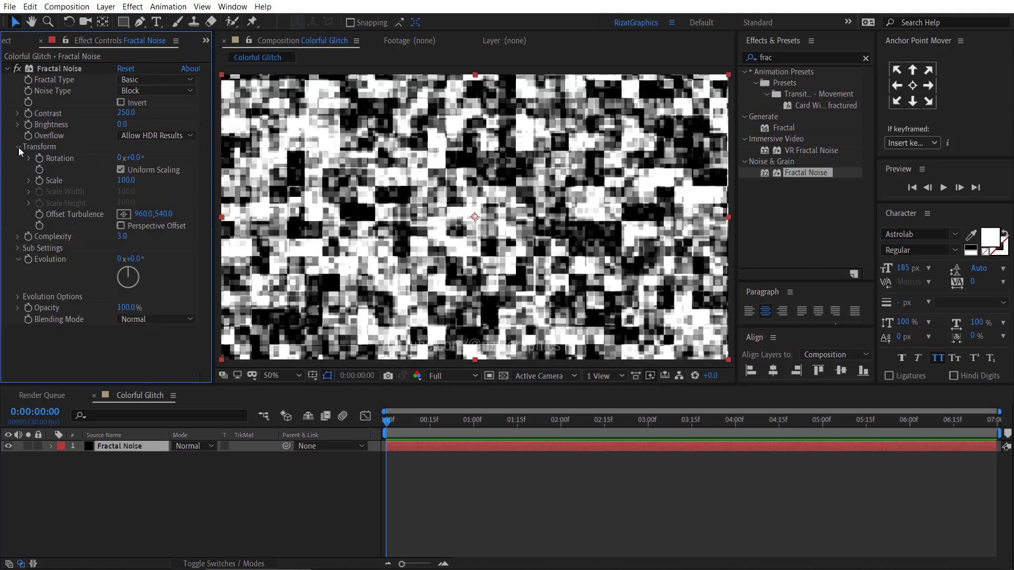
click(151, 167)
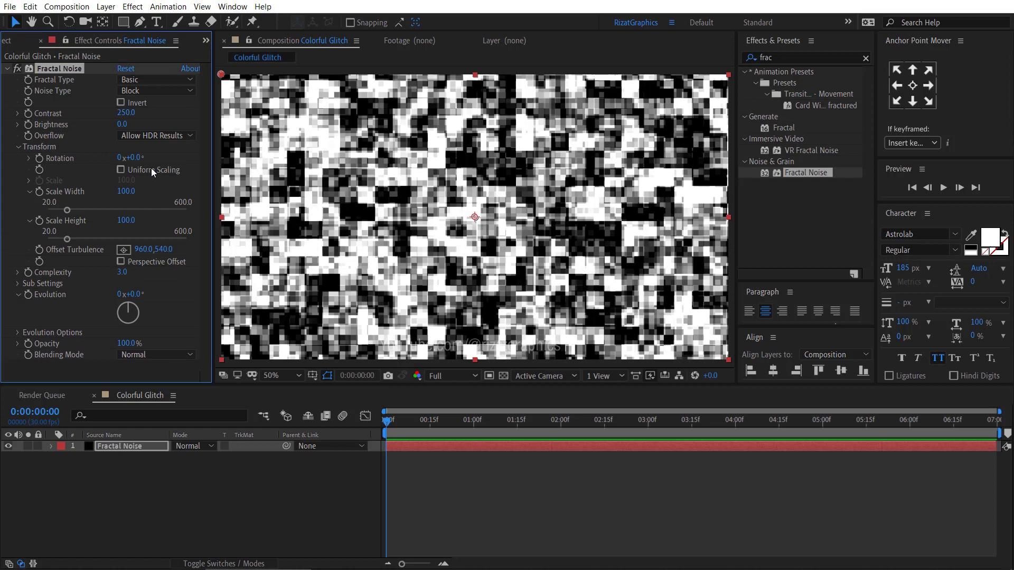
click(133, 192)
text(5000)
key(Return)
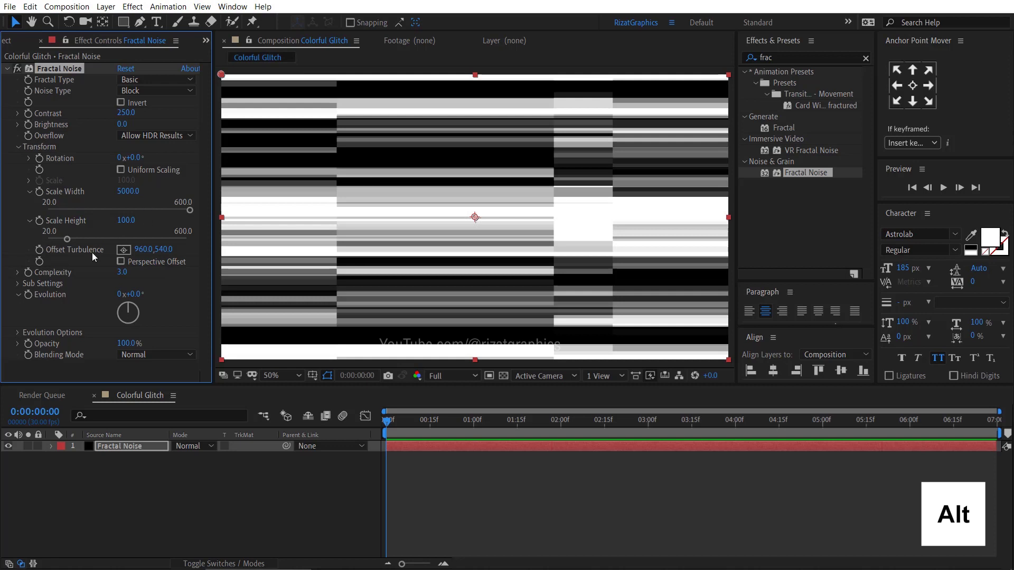
Step: Drive Evolution with a time*999 expression and scrub to preview the noise
alt+click(29, 295)
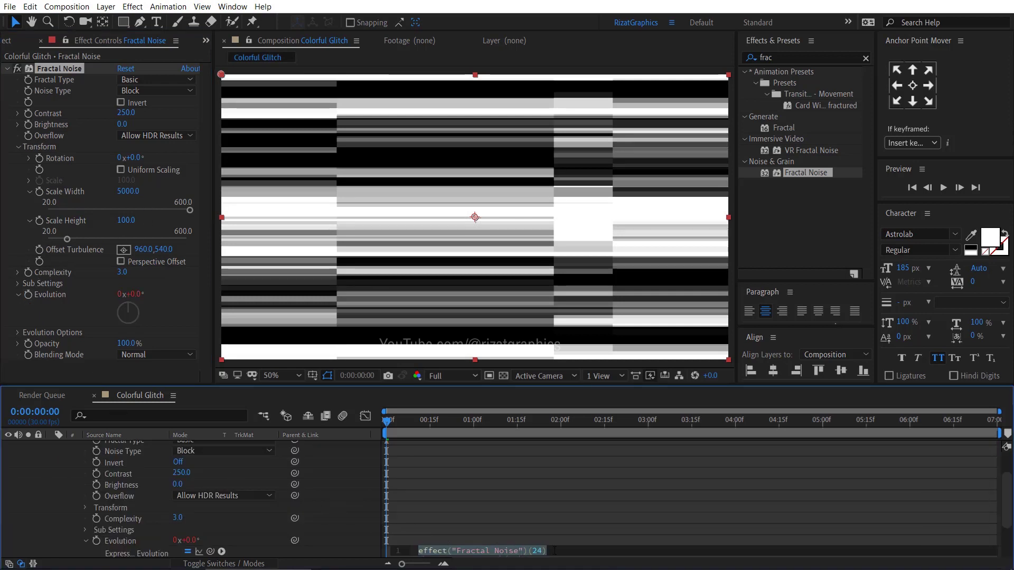
text(time)
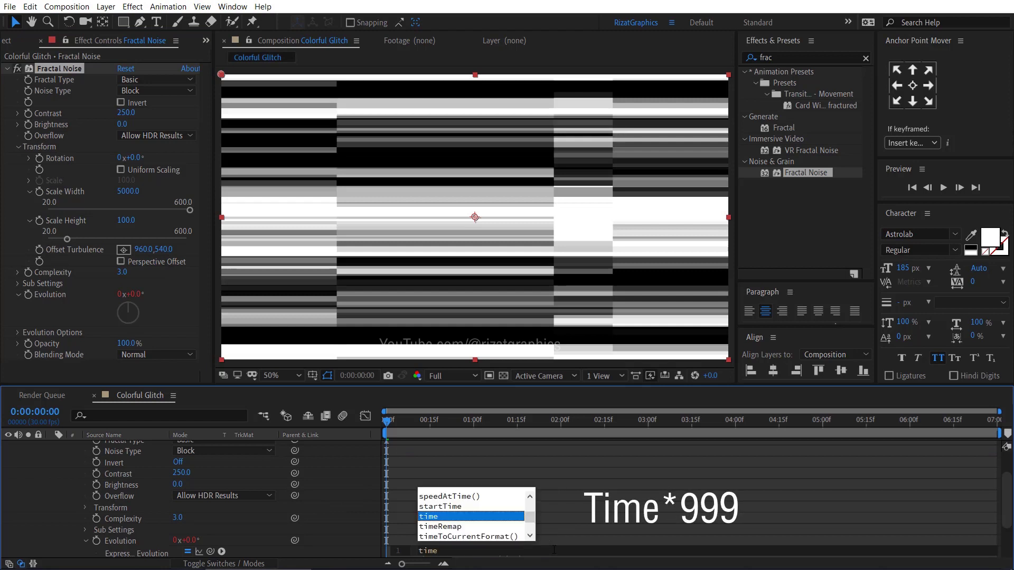
text(*999)
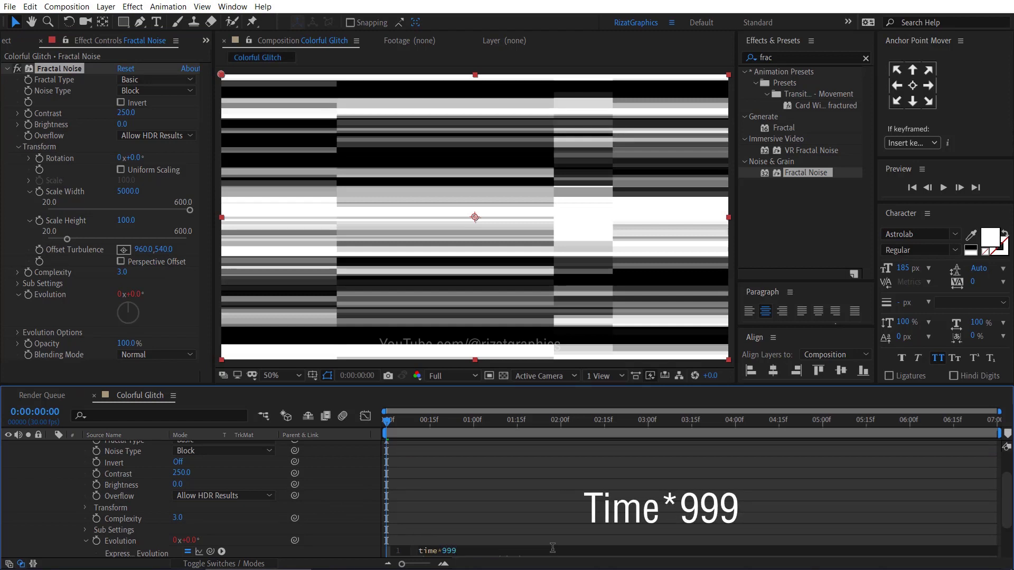
click(538, 514)
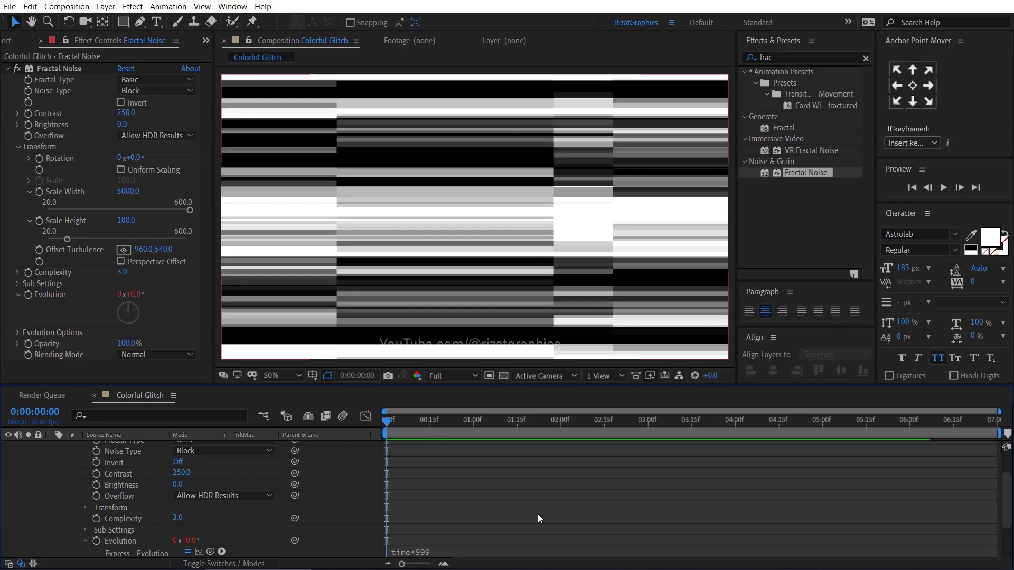
drag(385, 422, 554, 432)
key(Home)
Step: Start keyframing Brightness at -200 on the Fractal Noise layer
scroll(84, 473, up, 2)
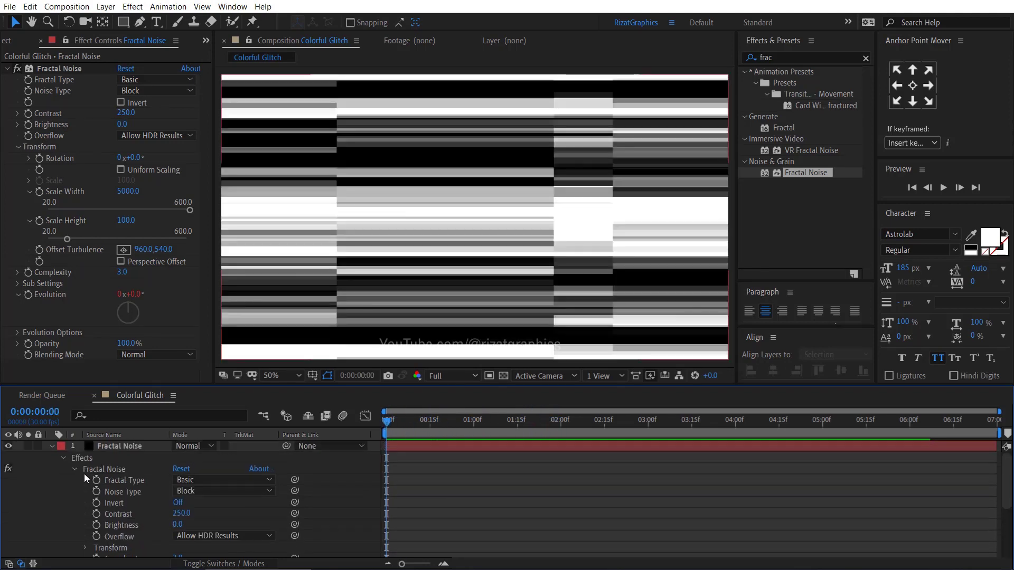
click(53, 447)
click(119, 447)
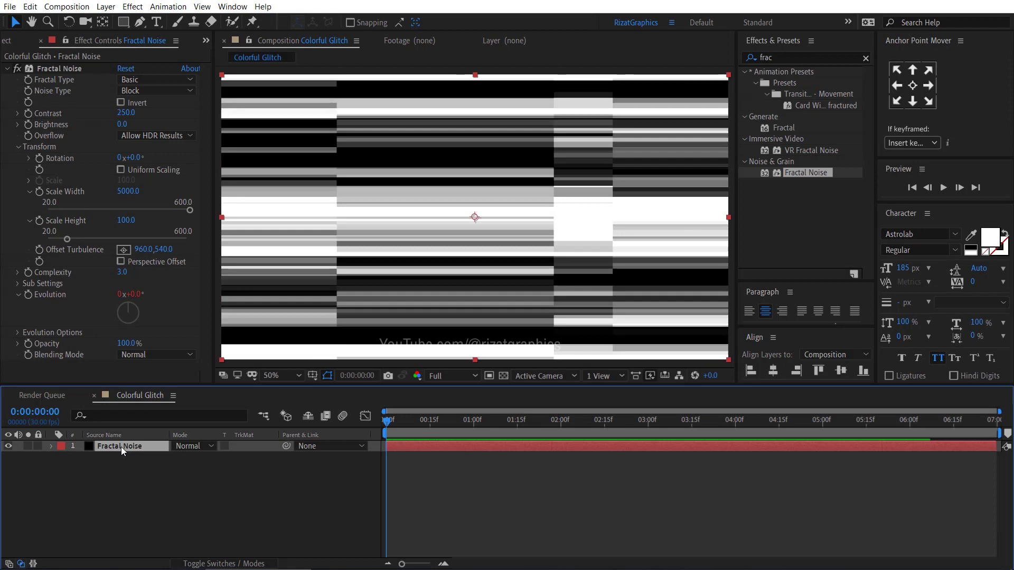
click(29, 124)
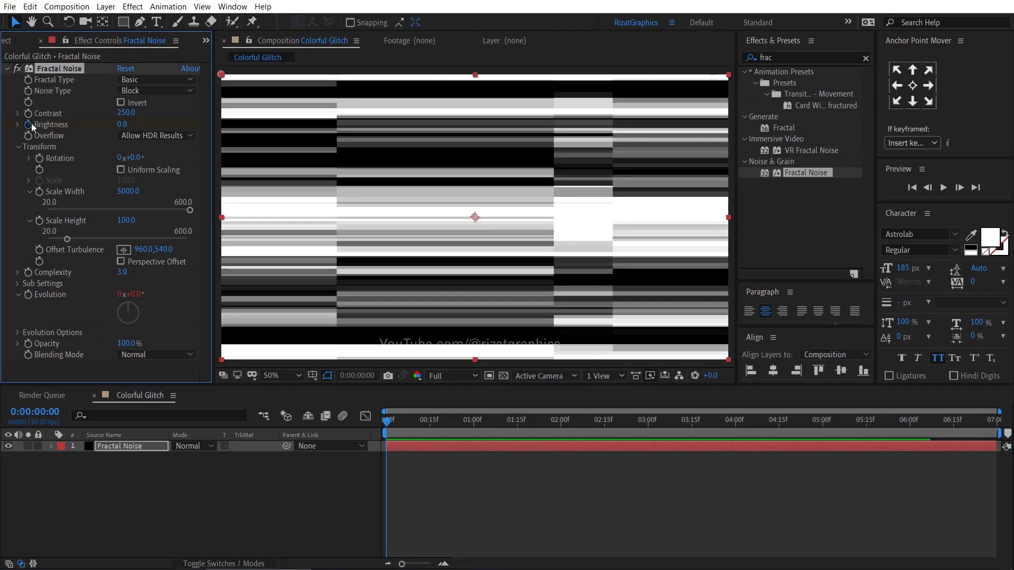
drag(122, 125, 96, 125)
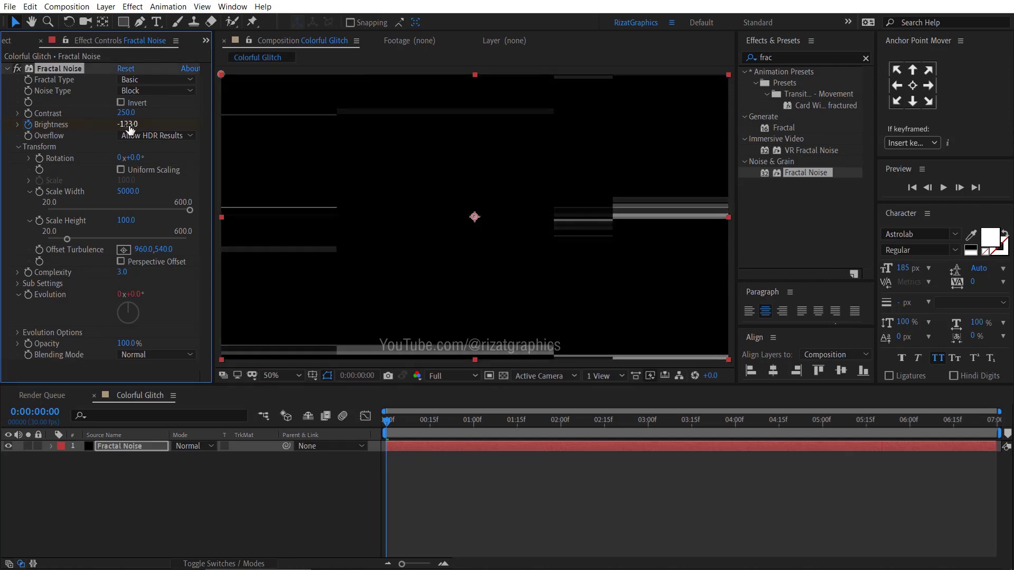
click(124, 124)
text(-200)
key(Return)
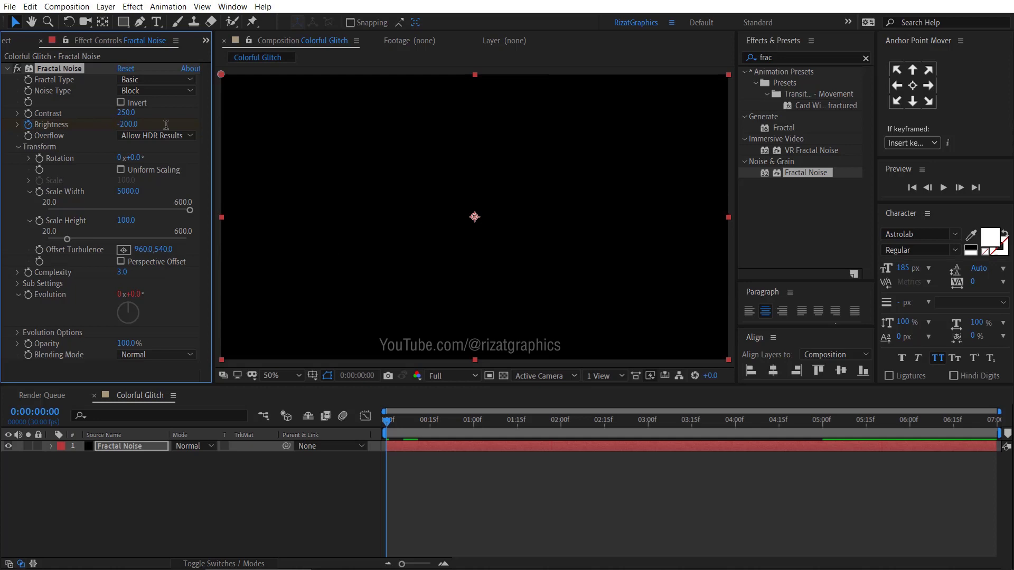
Step: Show keyframed properties, set Brightness 0 at 0:10 and add a keyframe at 1:00
click(419, 446)
key(u)
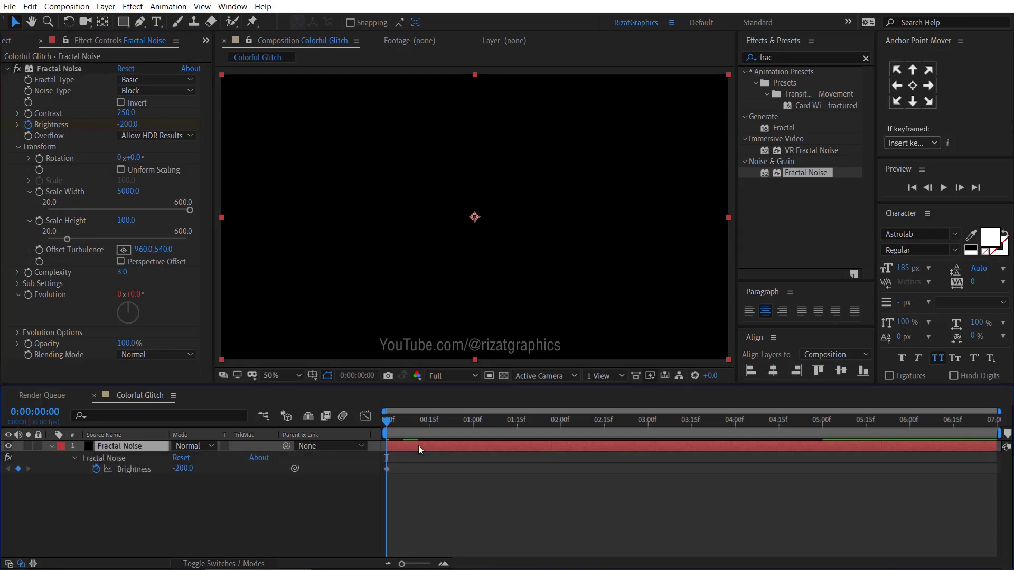
drag(403, 425, 414, 425)
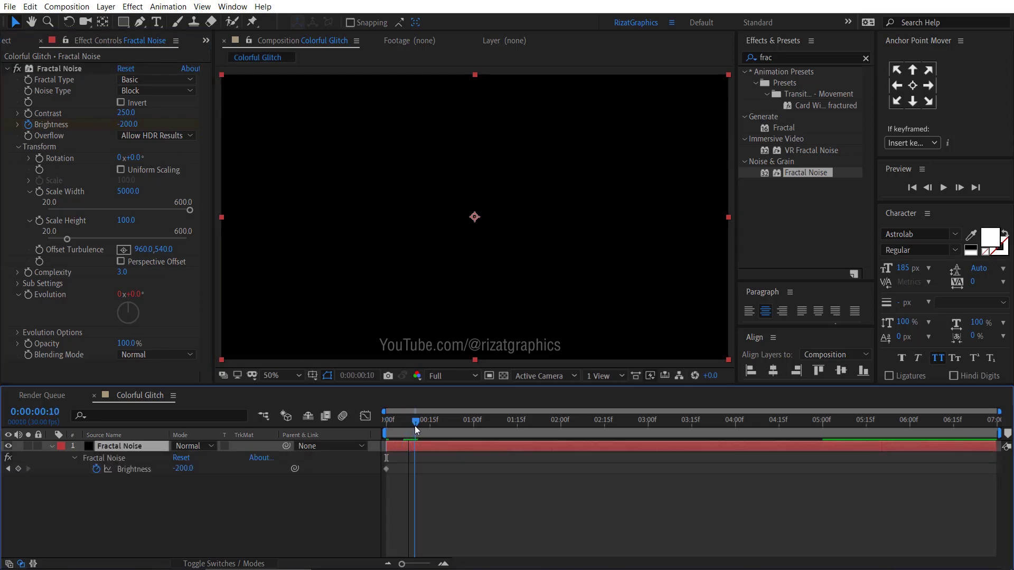
click(185, 469)
text(0)
key(Return)
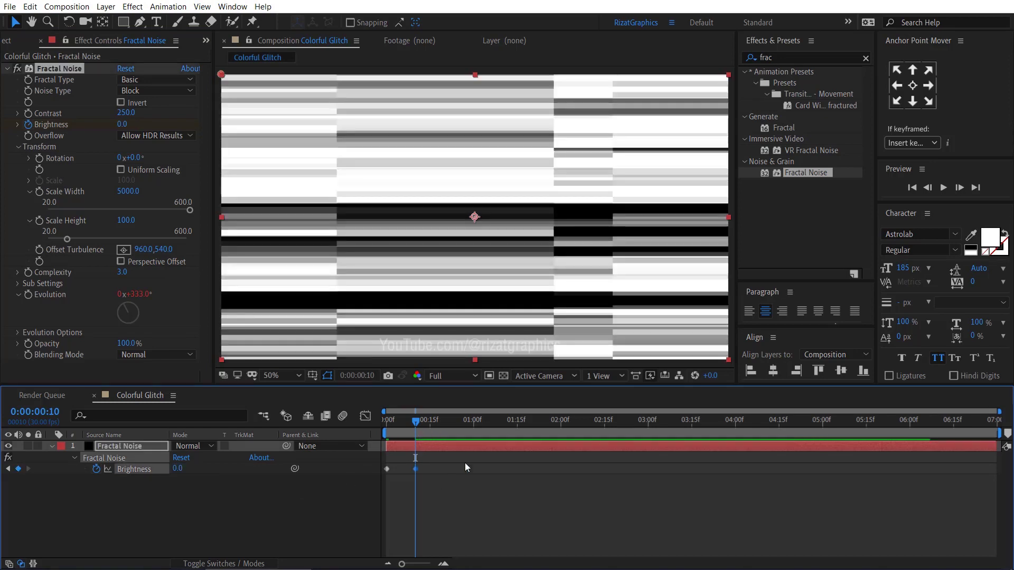
click(473, 421)
click(18, 469)
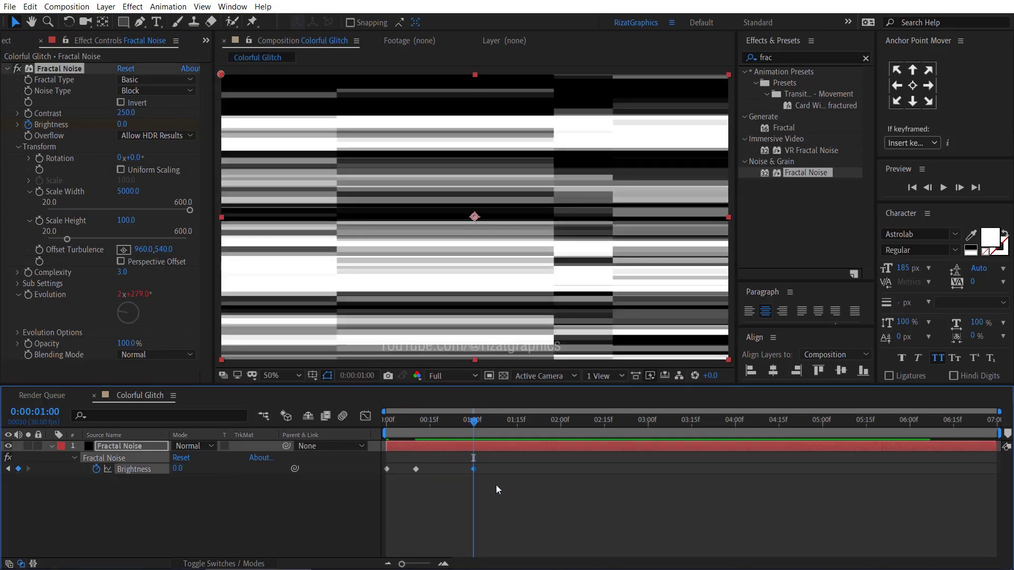
Step: Key Brightness to 300 at 1:16, 0 at 1:20 and 300 at 2:10
click(519, 424)
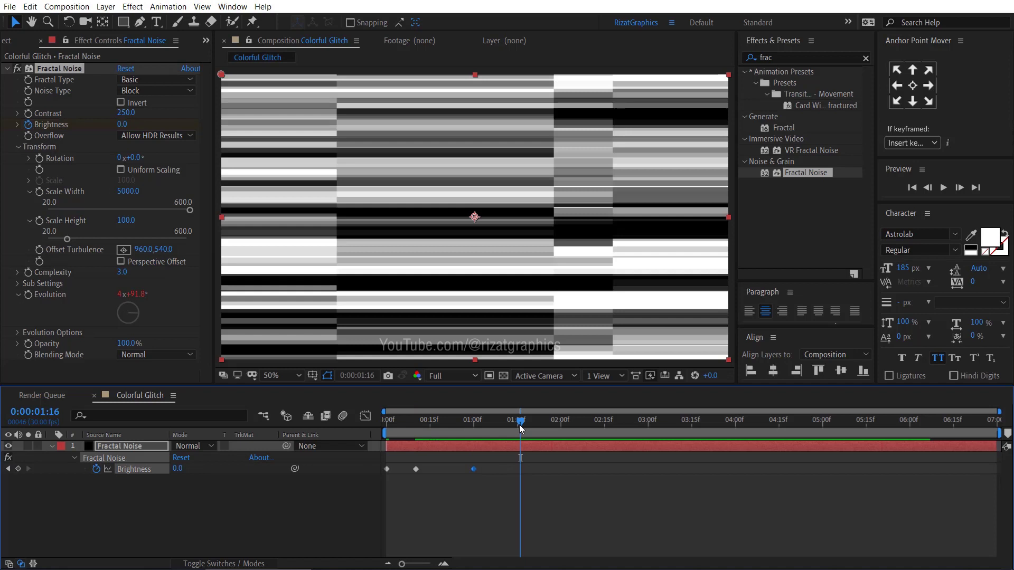
text(300)
key(Return)
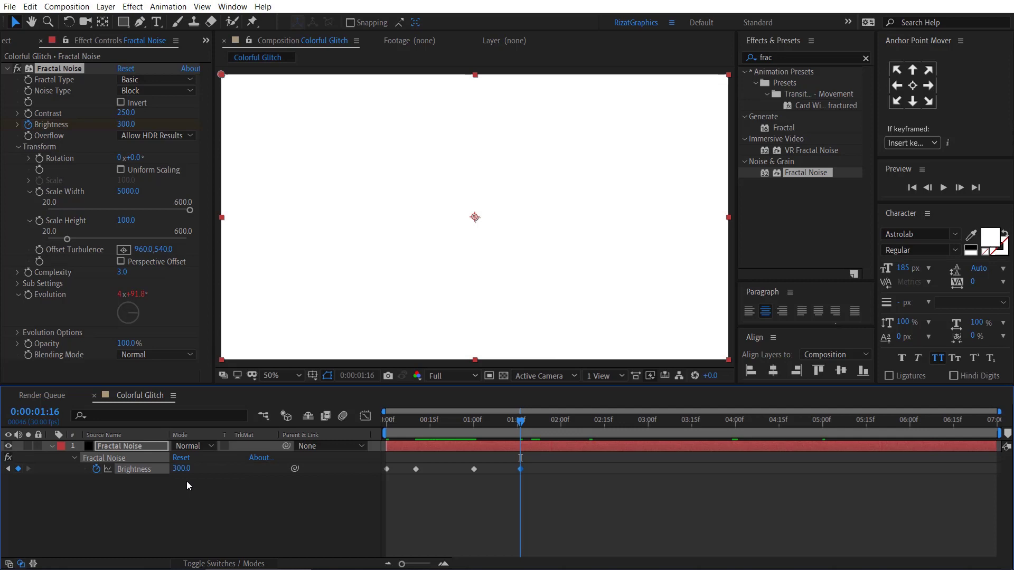
drag(539, 424, 532, 423)
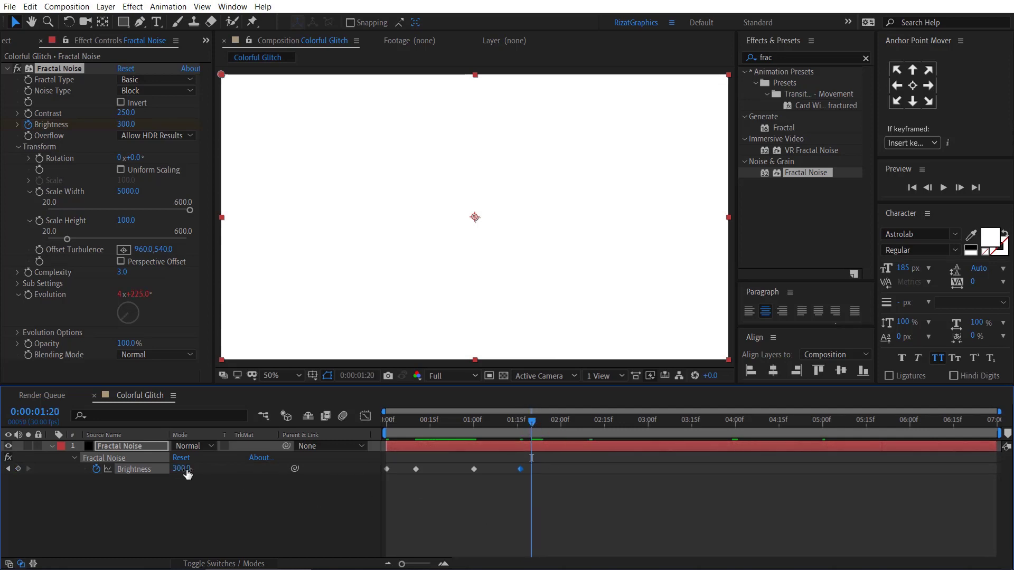
text(0)
key(Return)
drag(571, 427, 589, 427)
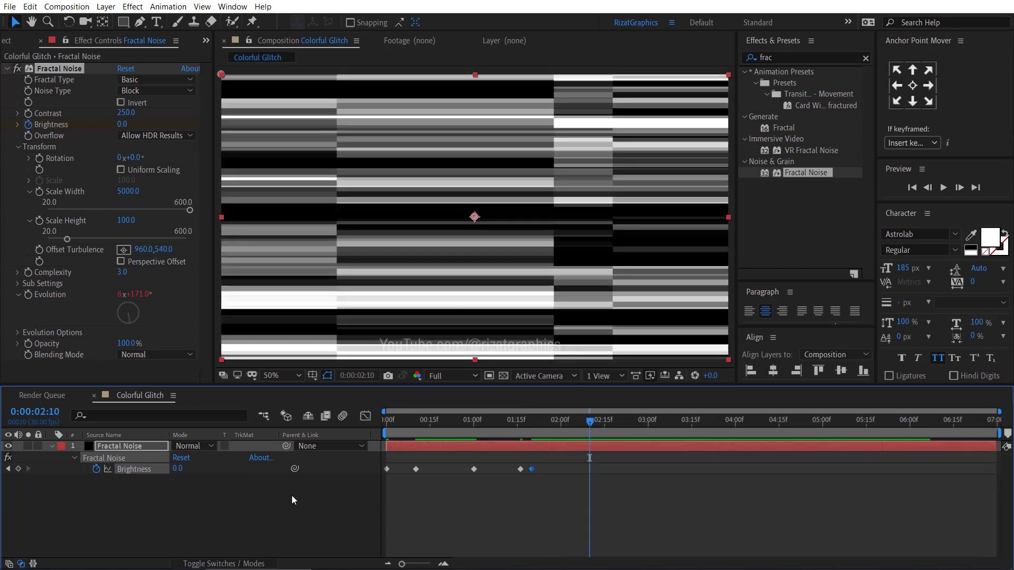
text(300)
key(Return)
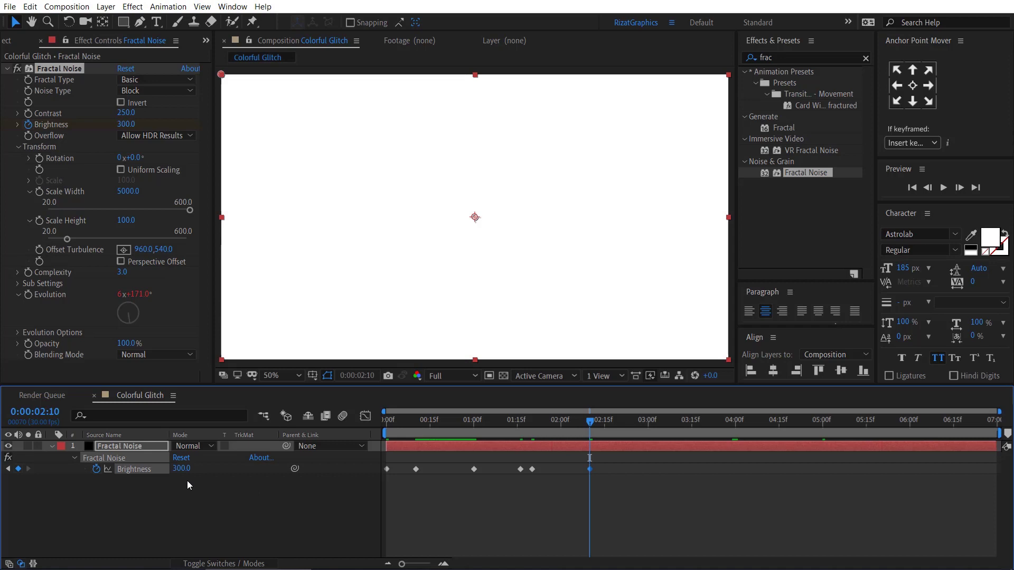
Step: Hold Brightness with a keyframe at 4:00, set -200 at 5:00, and select all keyframes
click(735, 422)
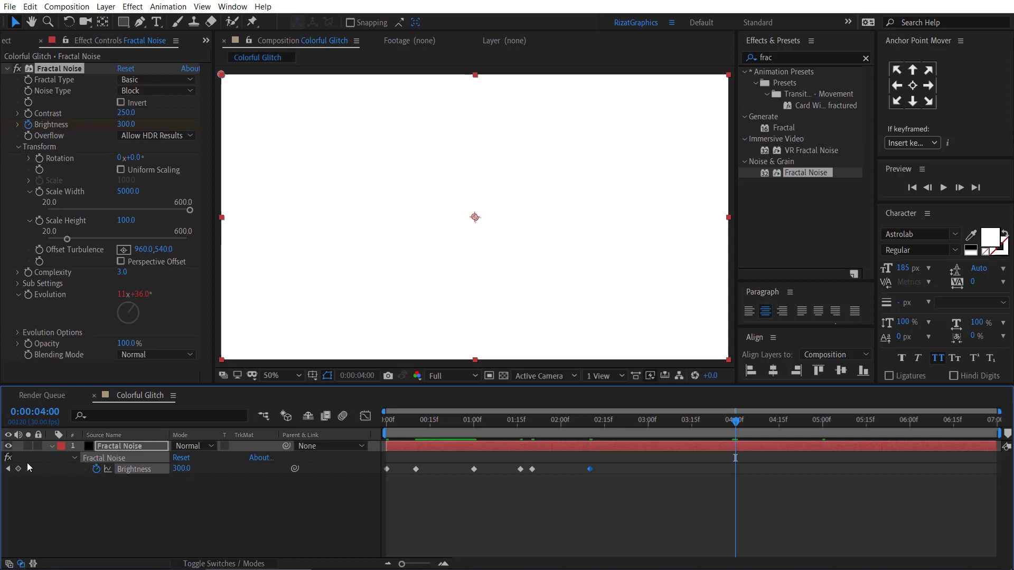
click(18, 468)
click(822, 423)
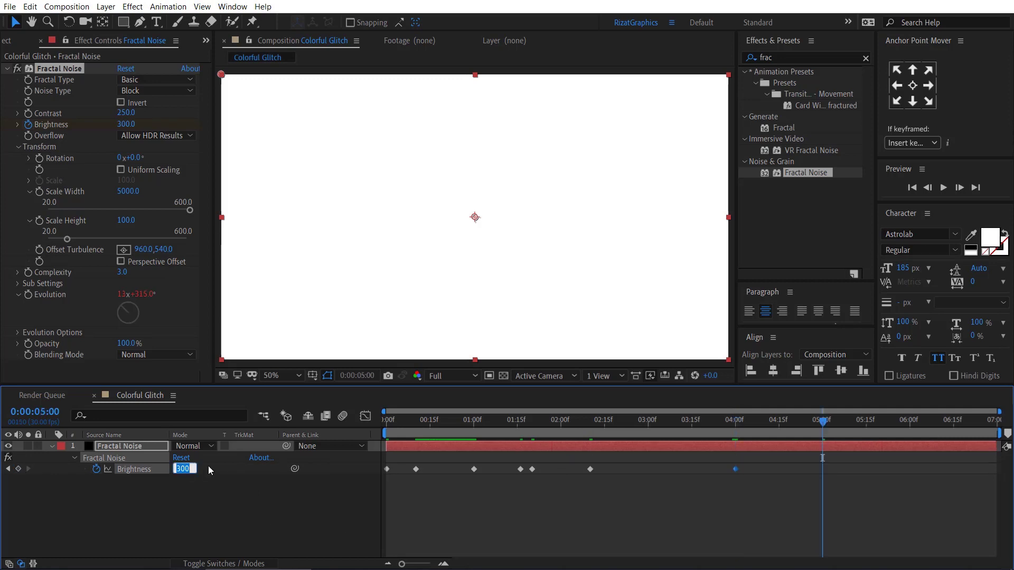
text(-3200)
key(Return)
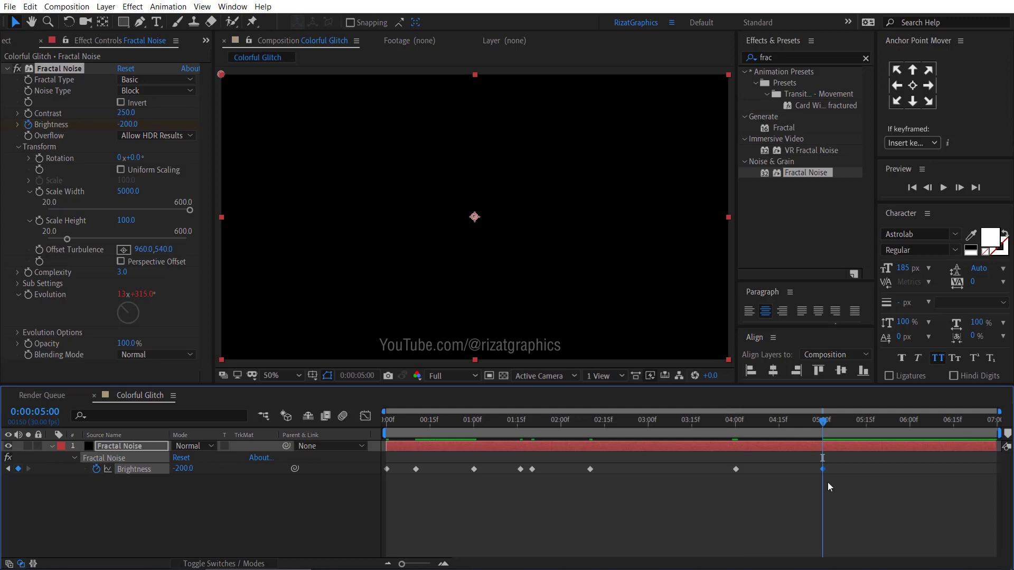
drag(827, 480, 385, 468)
Step: Apply Easy Ease to all eight Brightness keyframes and preview the flicker from the start
right_click(385, 468)
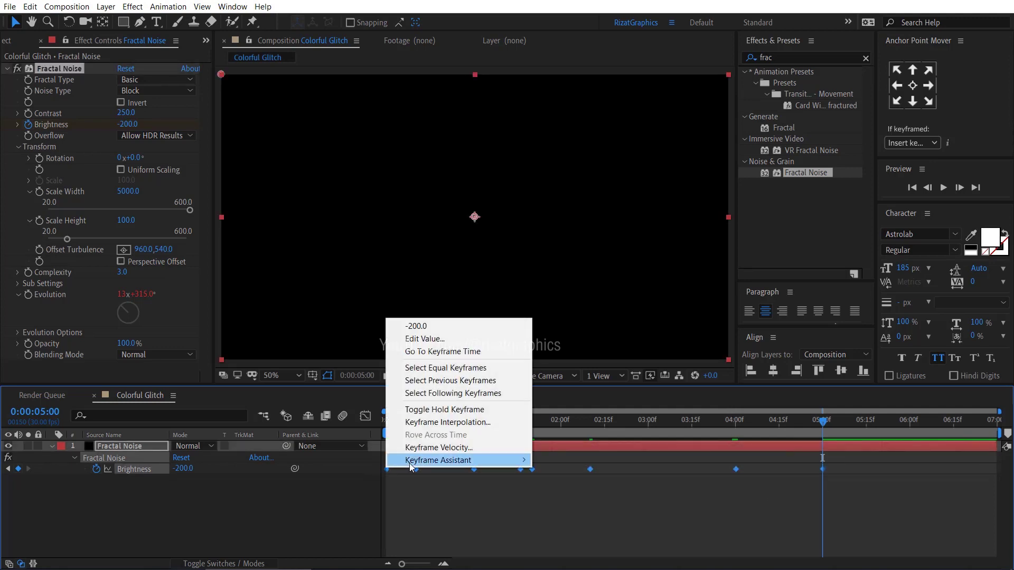
mouse_move(410, 464)
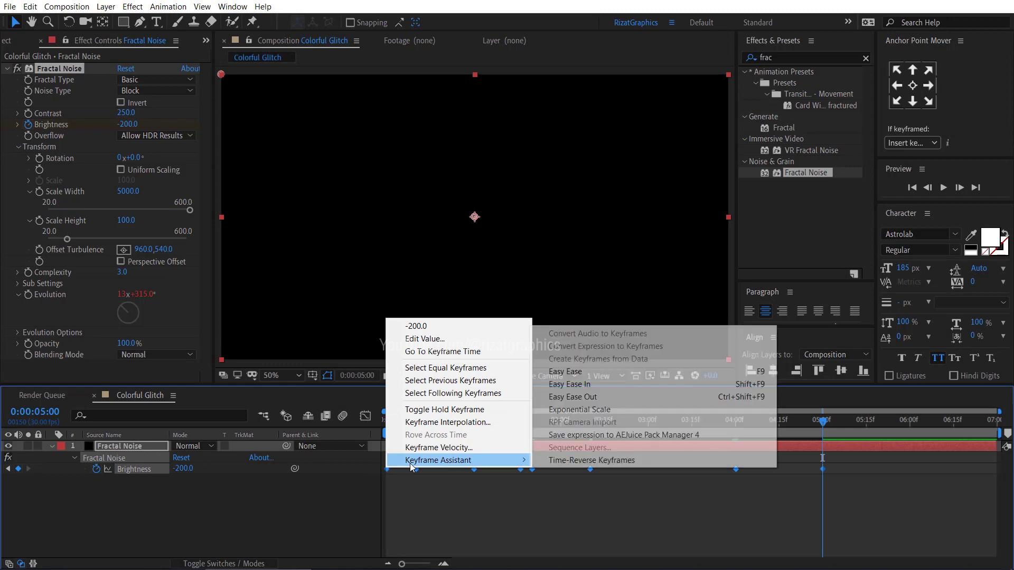
click(576, 376)
key(Home)
click(363, 500)
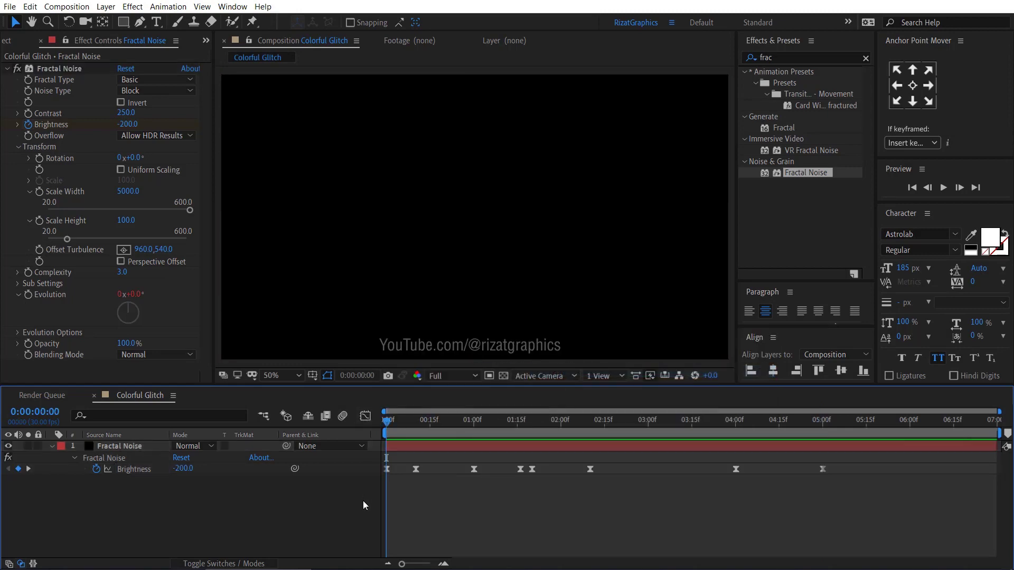
key(space)
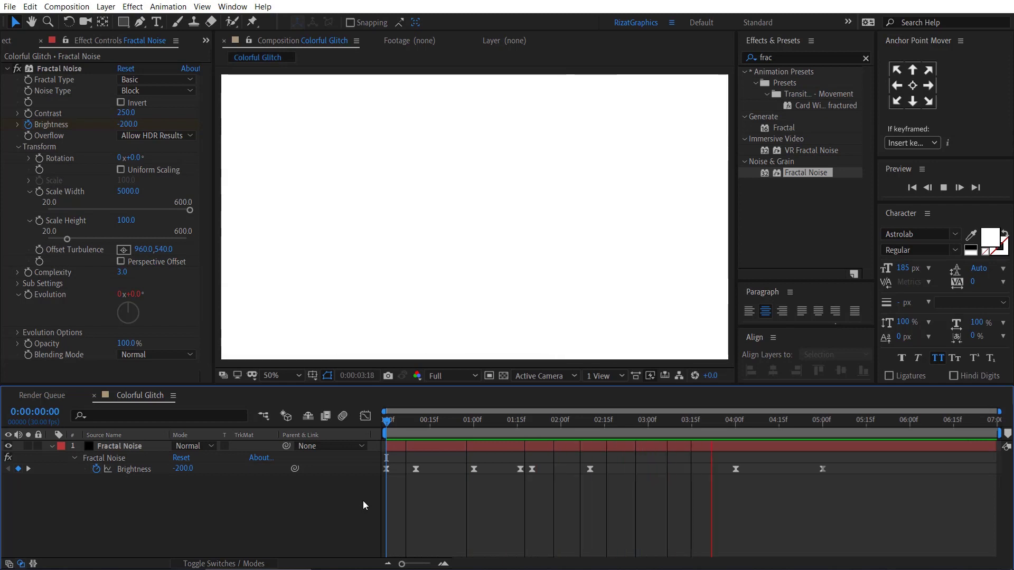
key(space)
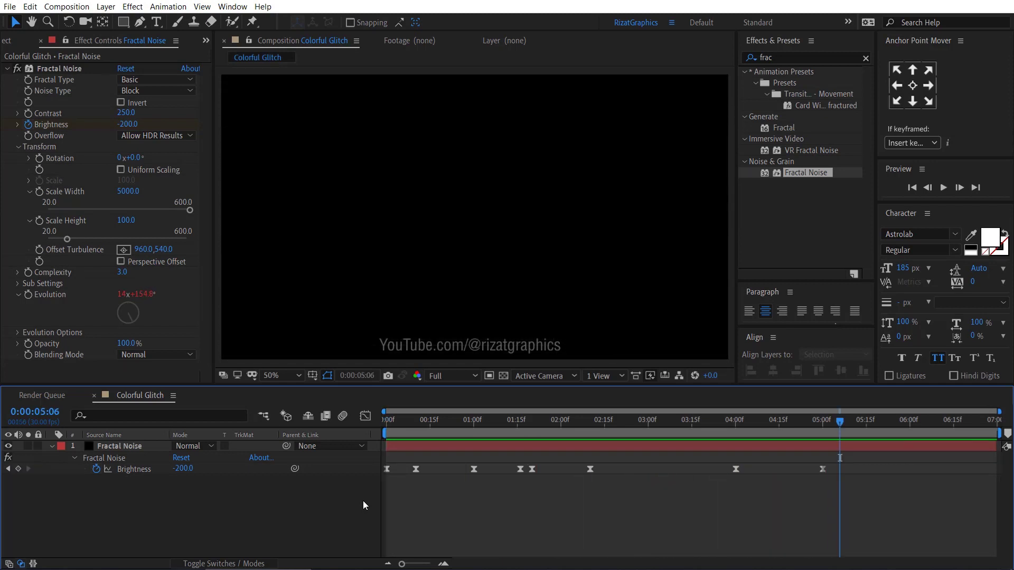
click(71, 443)
Step: Add a second Fractal Noise effect with Block noise, contrast 285 and complexity 4
click(52, 444)
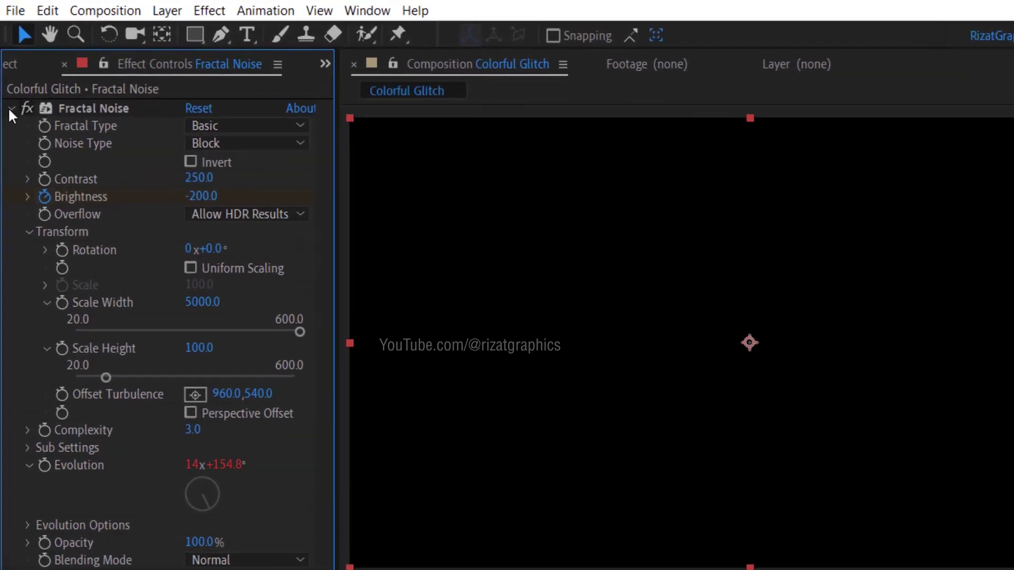
click(11, 109)
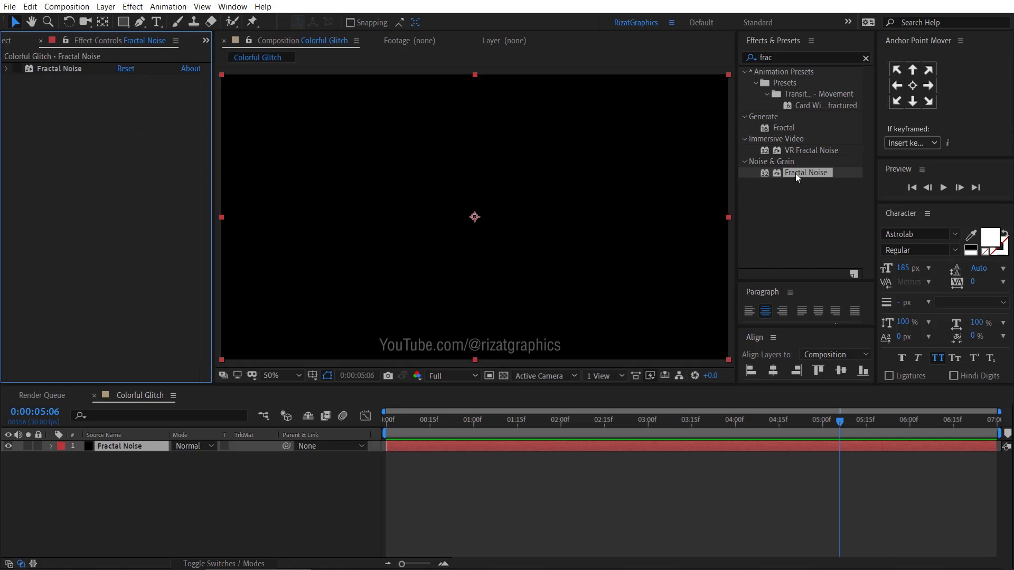
drag(797, 173, 148, 164)
click(170, 103)
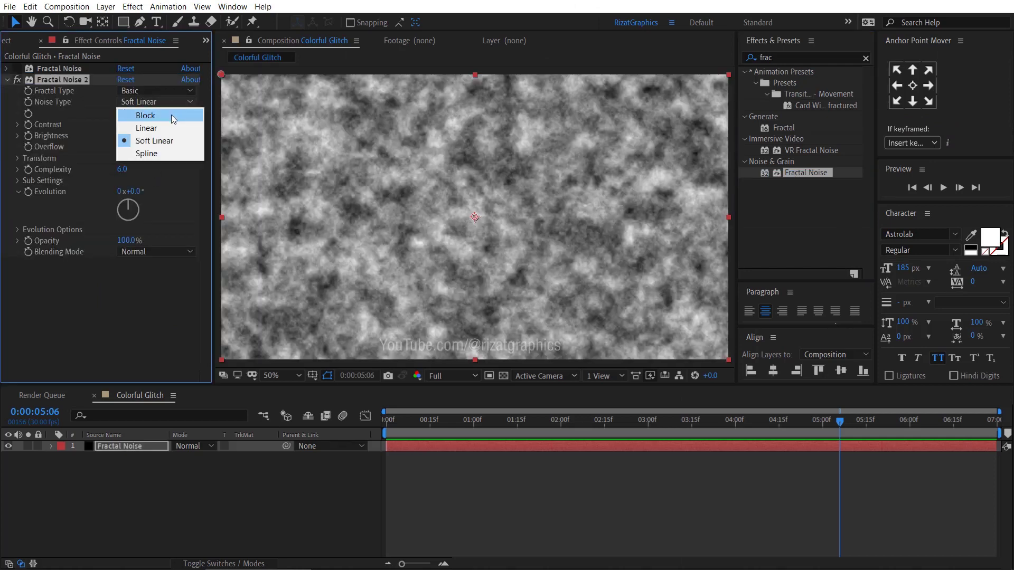
click(171, 116)
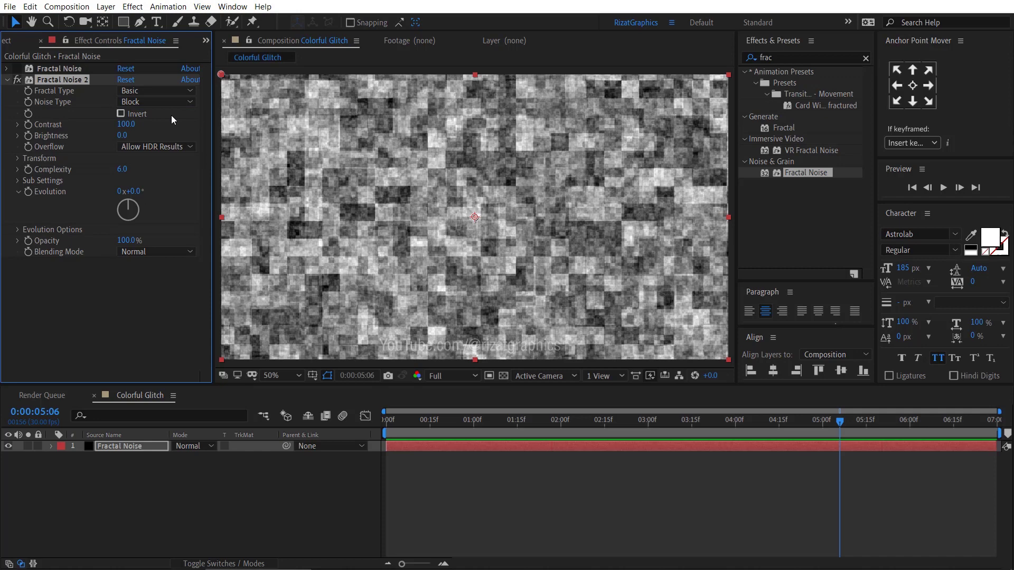
click(126, 124)
text(285)
key(Return)
click(126, 169)
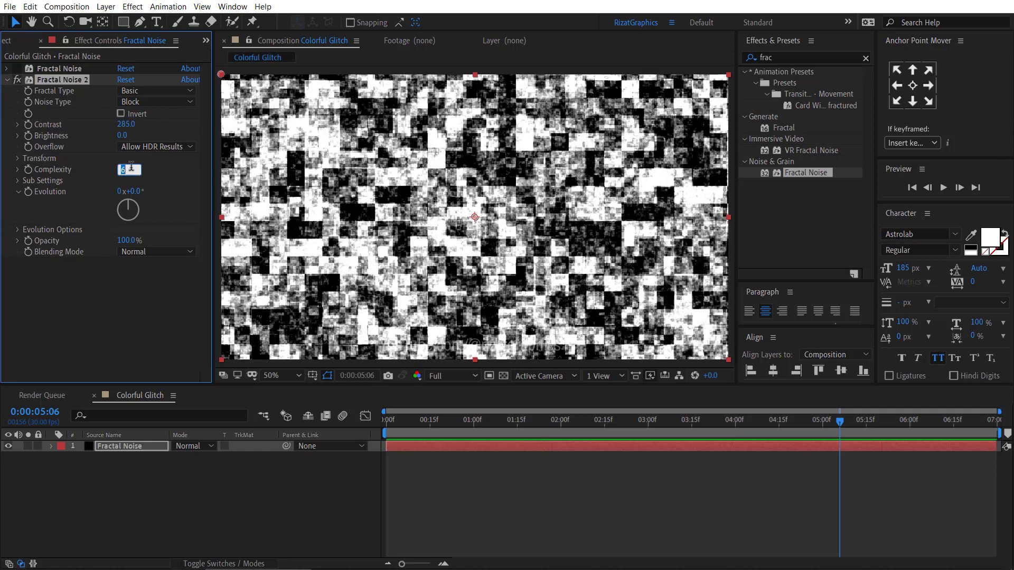
text(4)
key(Return)
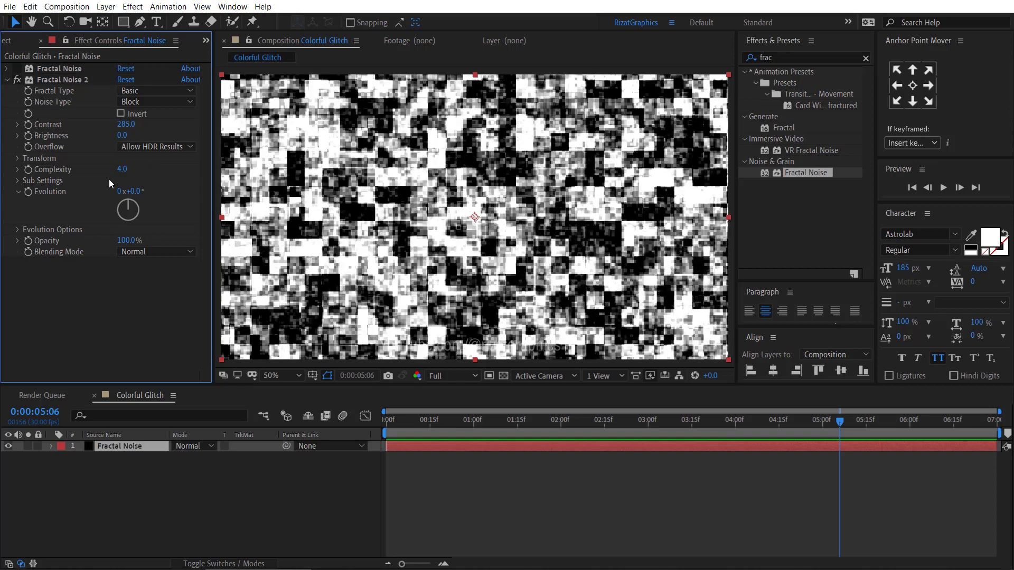
Step: Disable Uniform Scaling and set Scale Width 125 and Scale Height 8
click(18, 158)
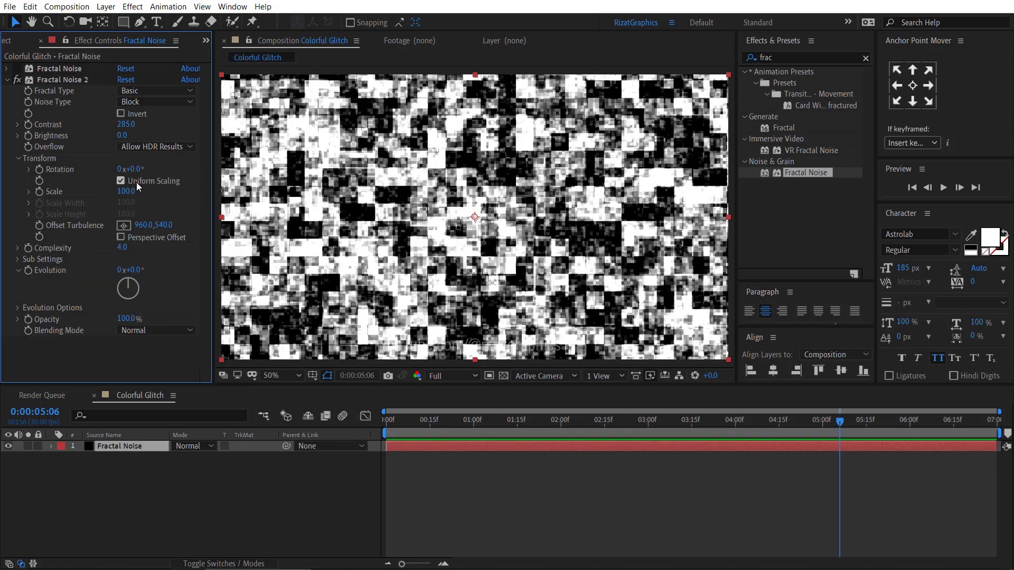
click(136, 182)
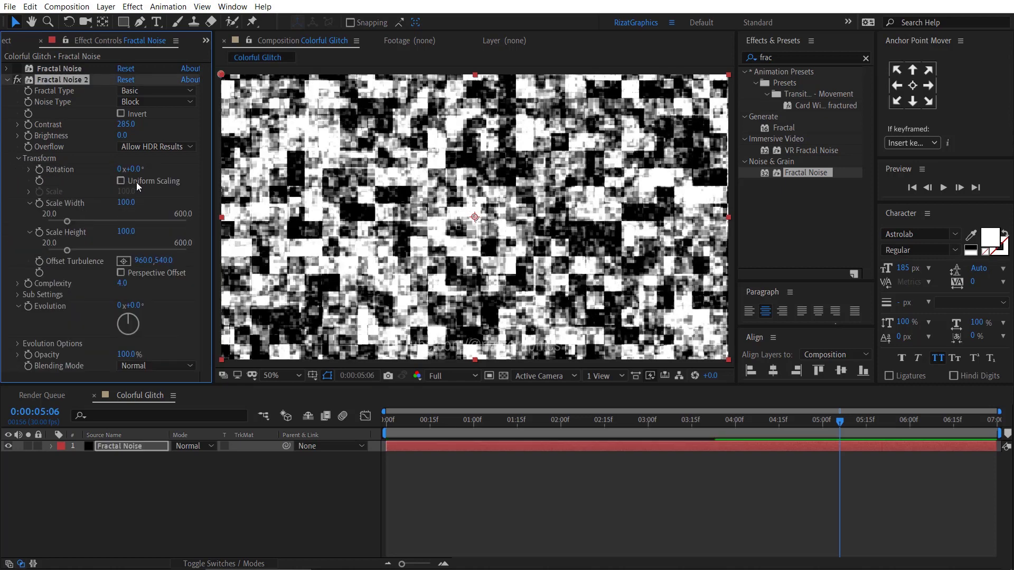
click(126, 203)
text(1)
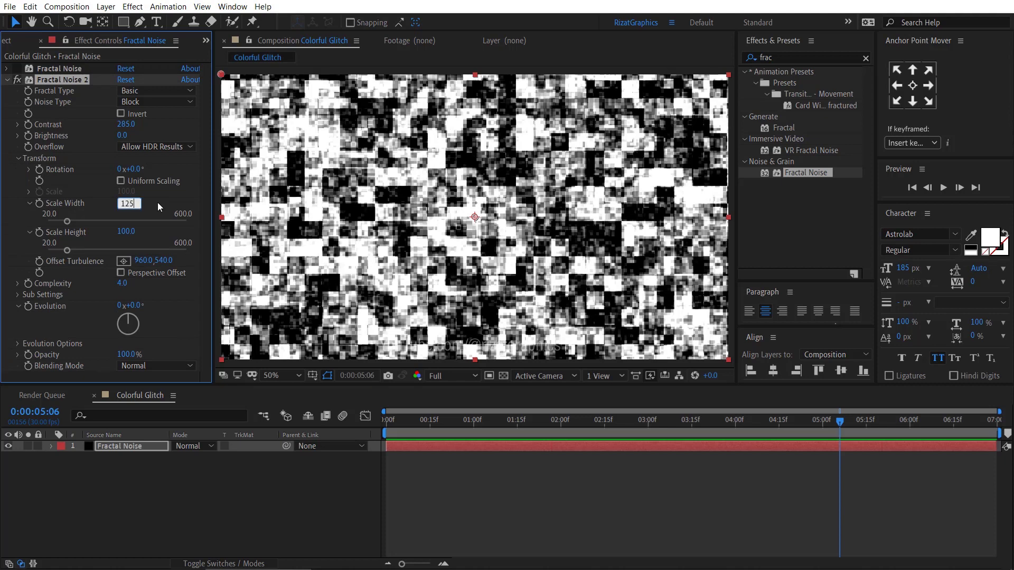
text(25)
key(Return)
click(132, 232)
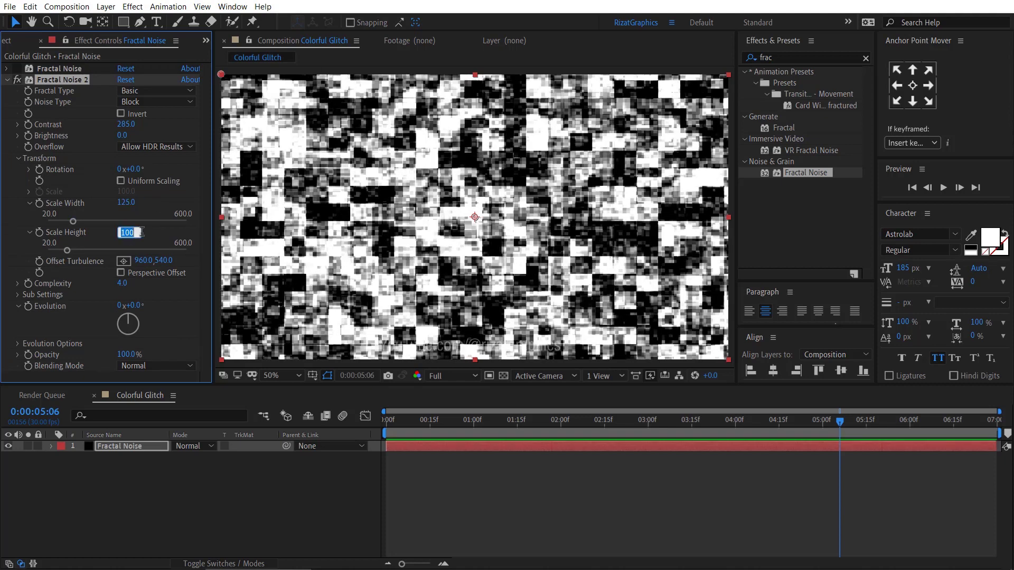
text(8)
key(Return)
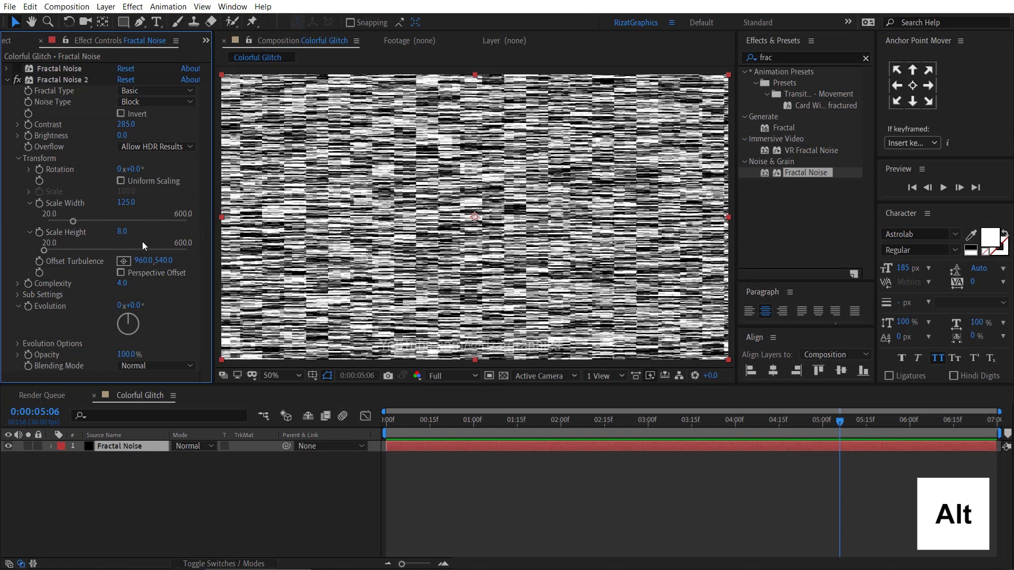
Step: Drive the second noise's Evolution with time*999 and scrub to check it
alt+click(28, 304)
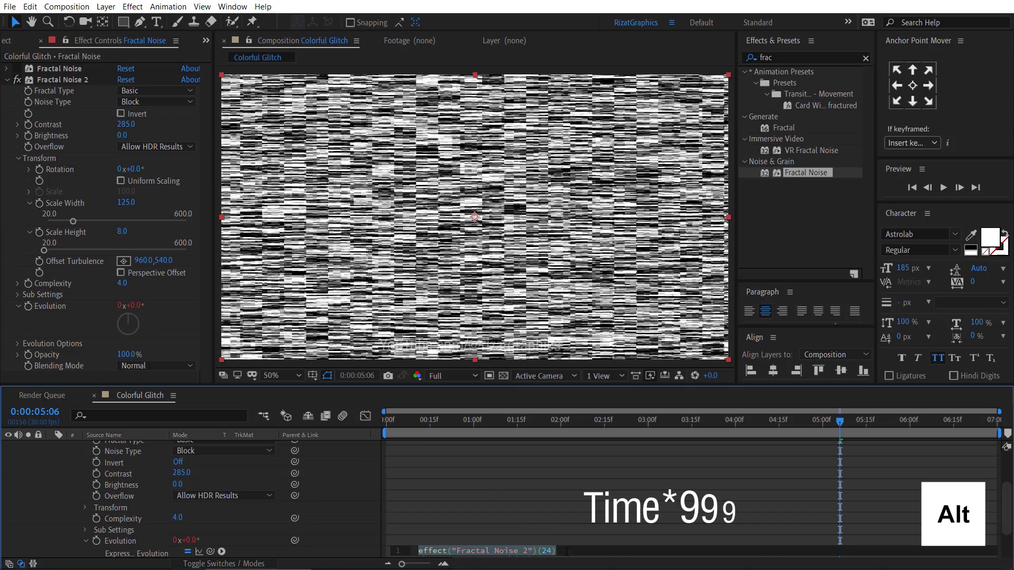
text(time*999)
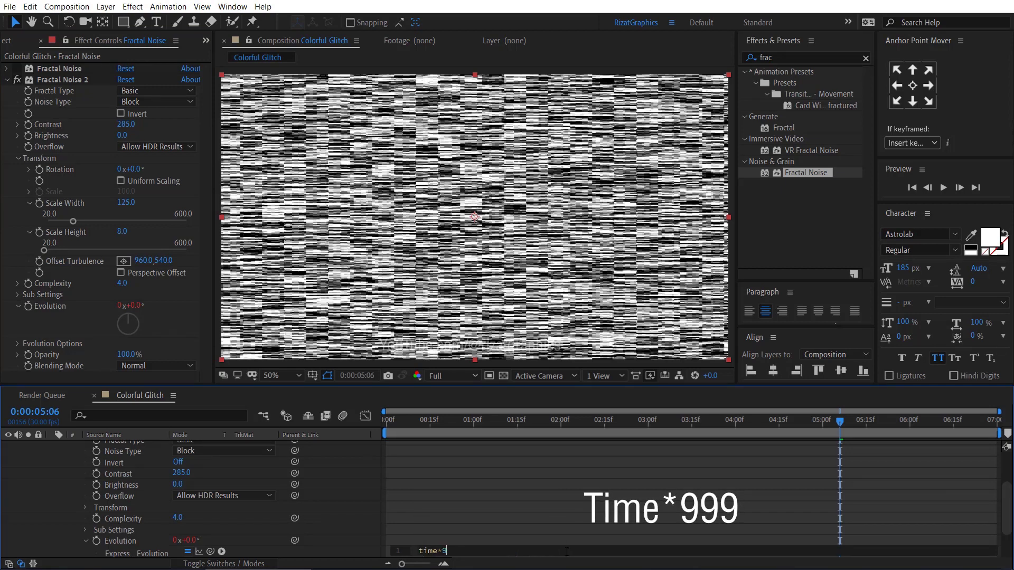
click(489, 500)
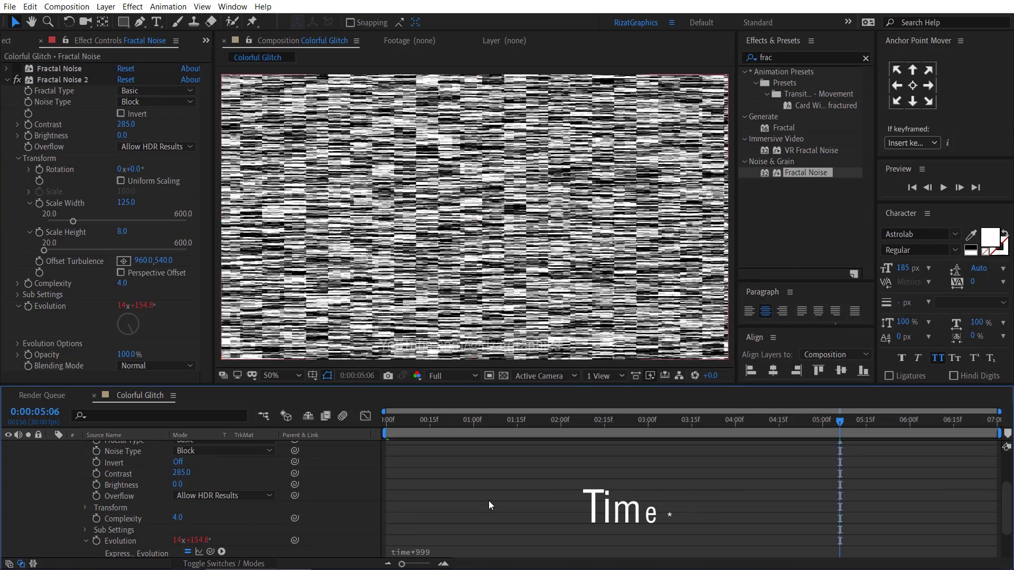
drag(395, 437, 370, 420)
Step: Start keyframing Fractal Noise 2 Brightness at -200
scroll(116, 468, up, 3)
click(113, 448)
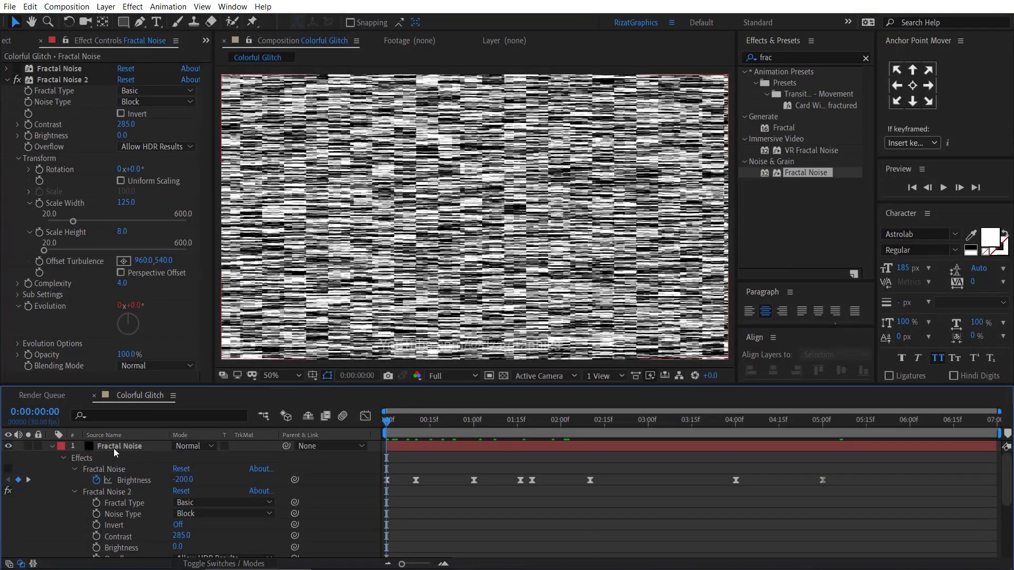
click(52, 445)
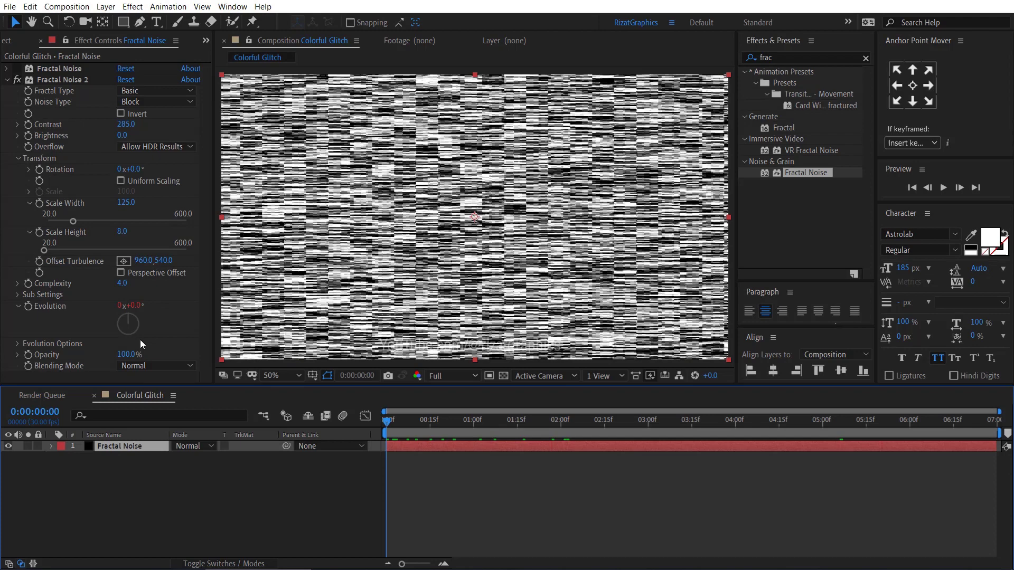
click(27, 136)
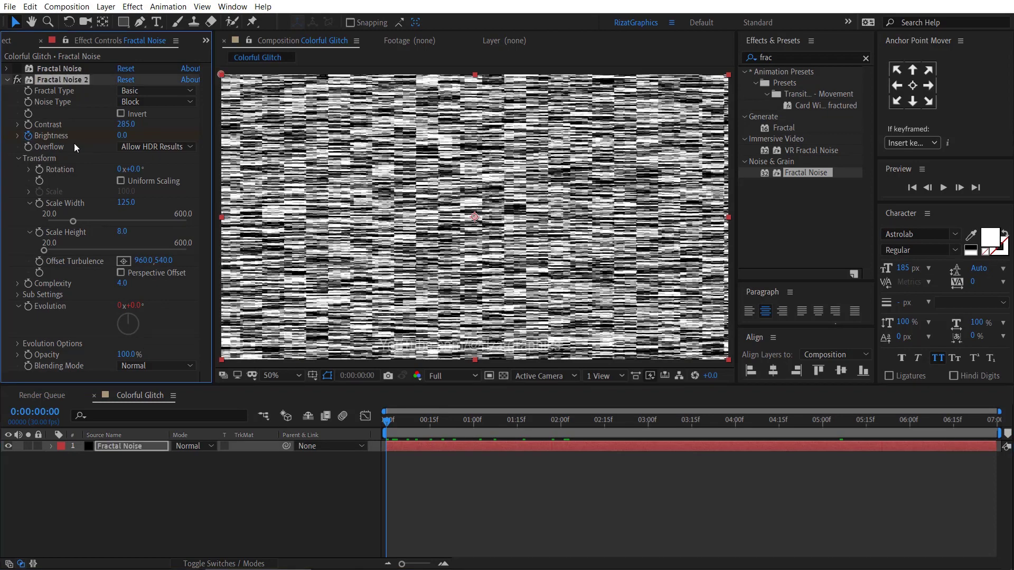
drag(122, 139, 65, 134)
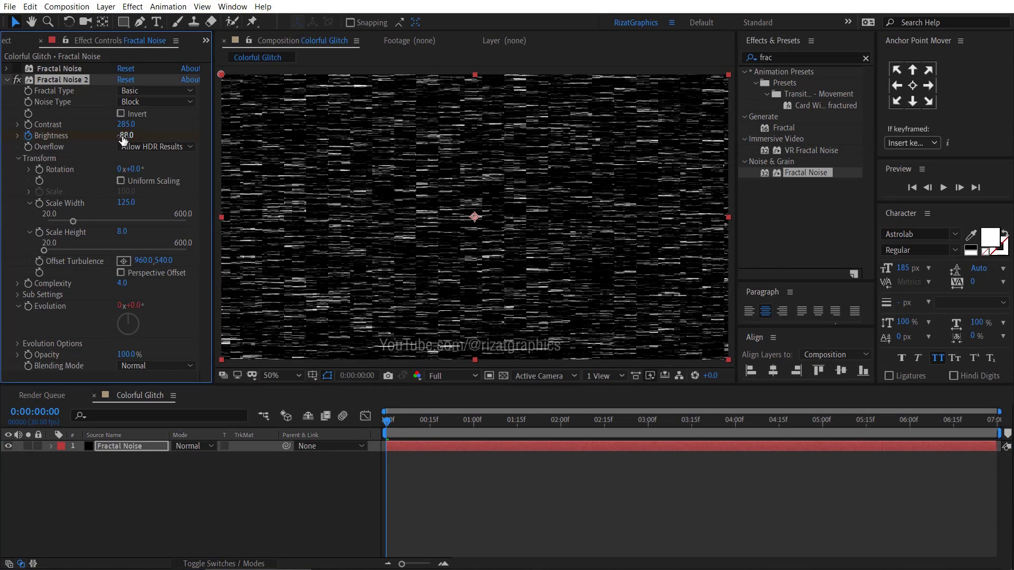
click(131, 136)
text(-8)
text(0)
key(Return)
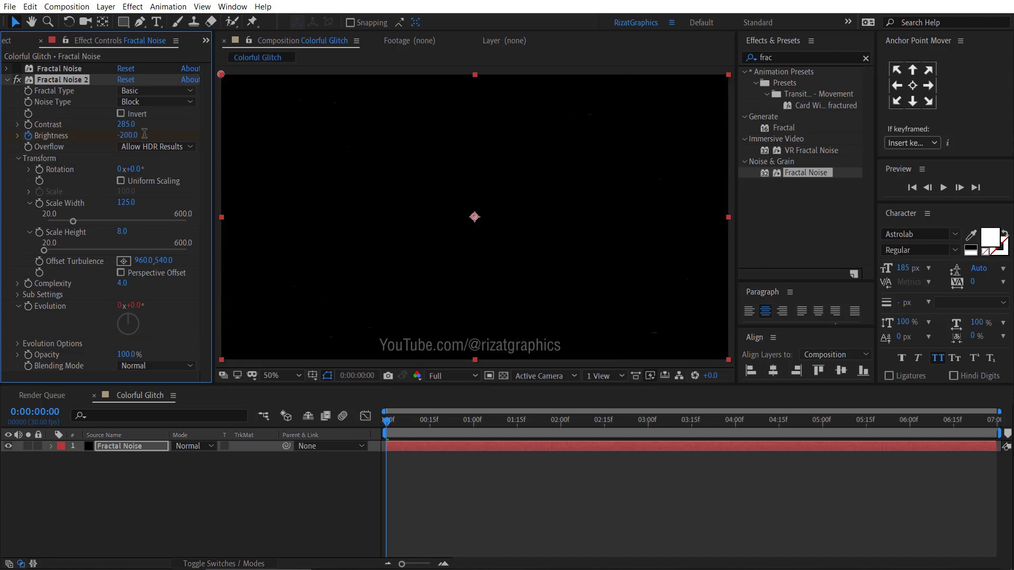
Step: Set Fractal Noise 2 Brightness to -100 at 0:10 and hold it with a keyframe at 1:16
click(404, 446)
key(u)
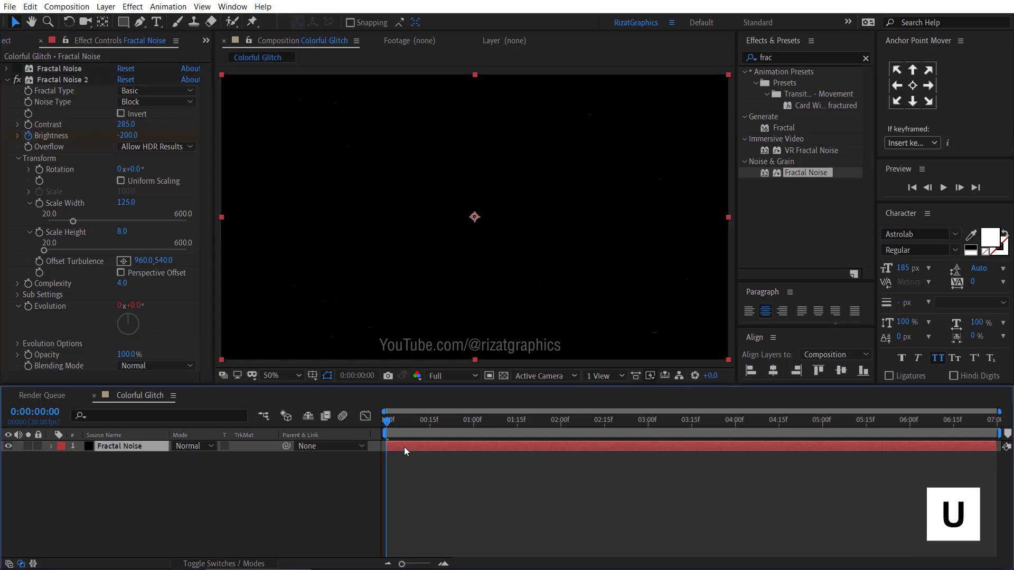
click(415, 425)
click(183, 491)
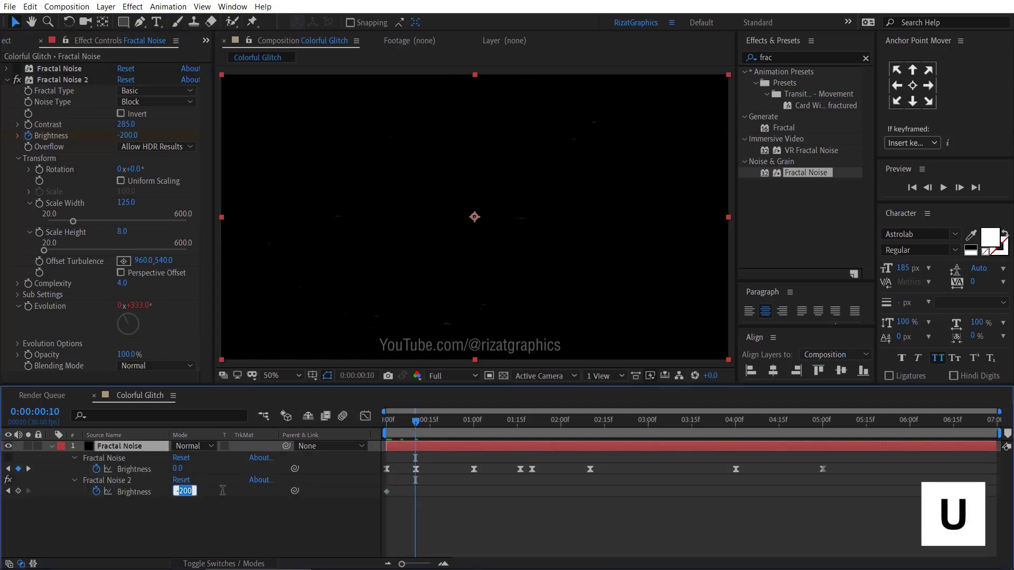
text(-100)
key(Return)
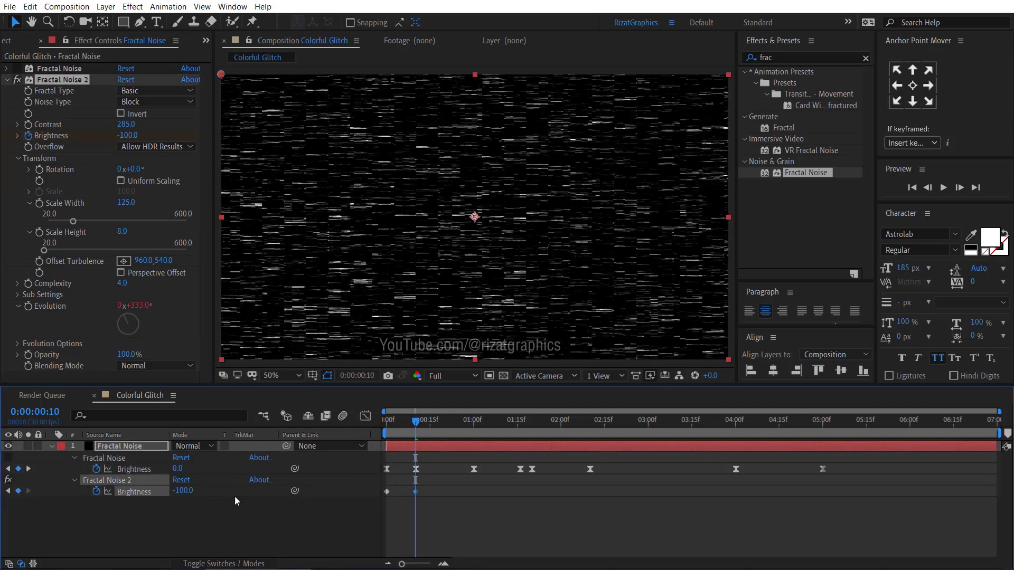
click(520, 426)
click(18, 491)
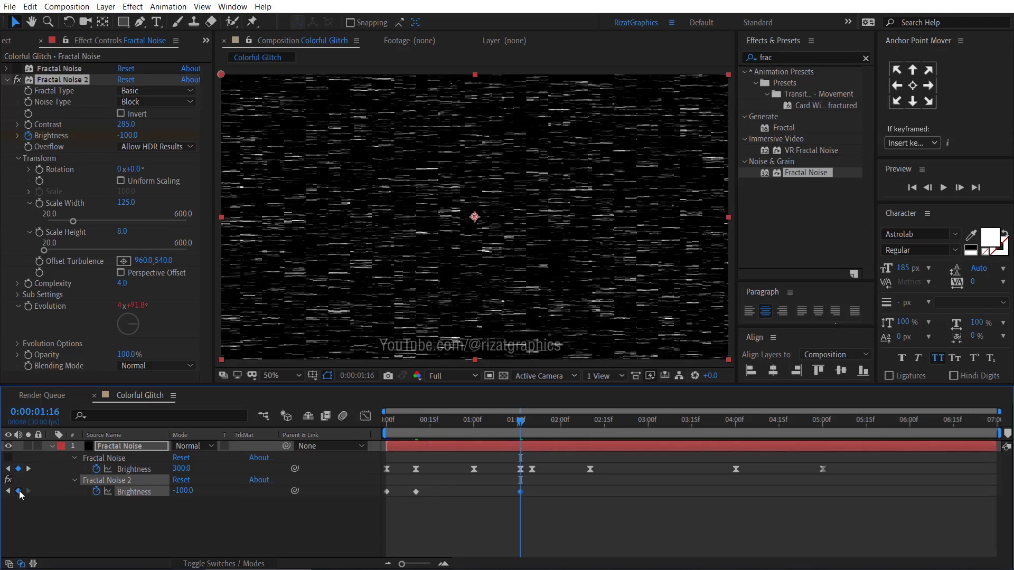
Step: Key Brightness to 330 at 2:10, hold 330 at 4:00, then -200 at 5:00
click(589, 423)
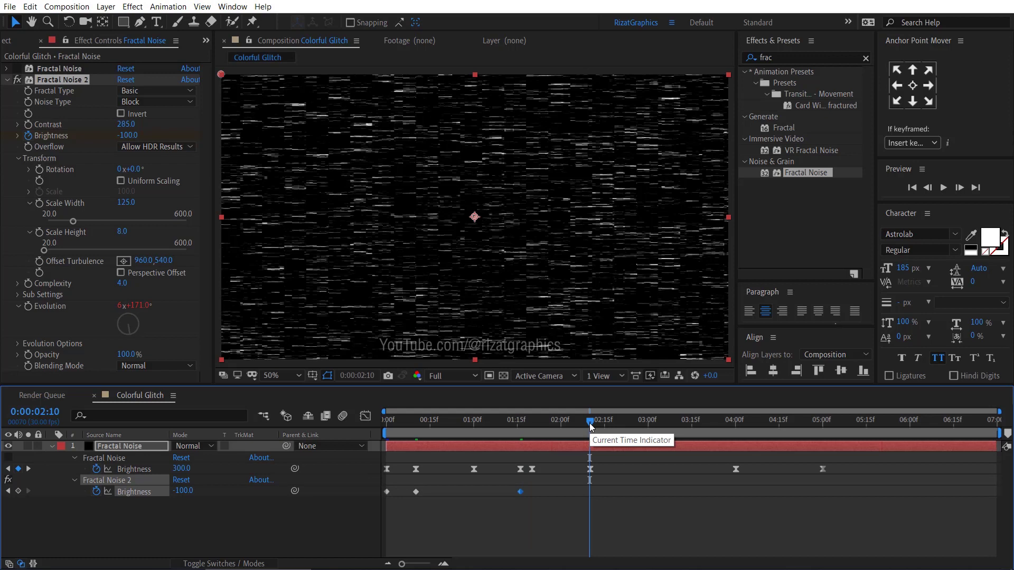
click(183, 491)
text(330)
key(Return)
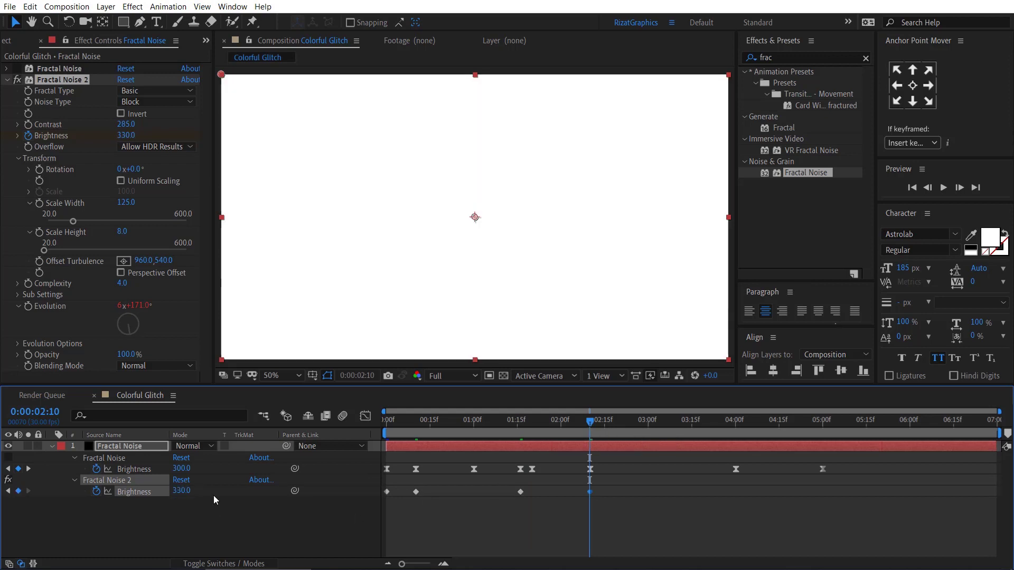
click(733, 425)
click(18, 491)
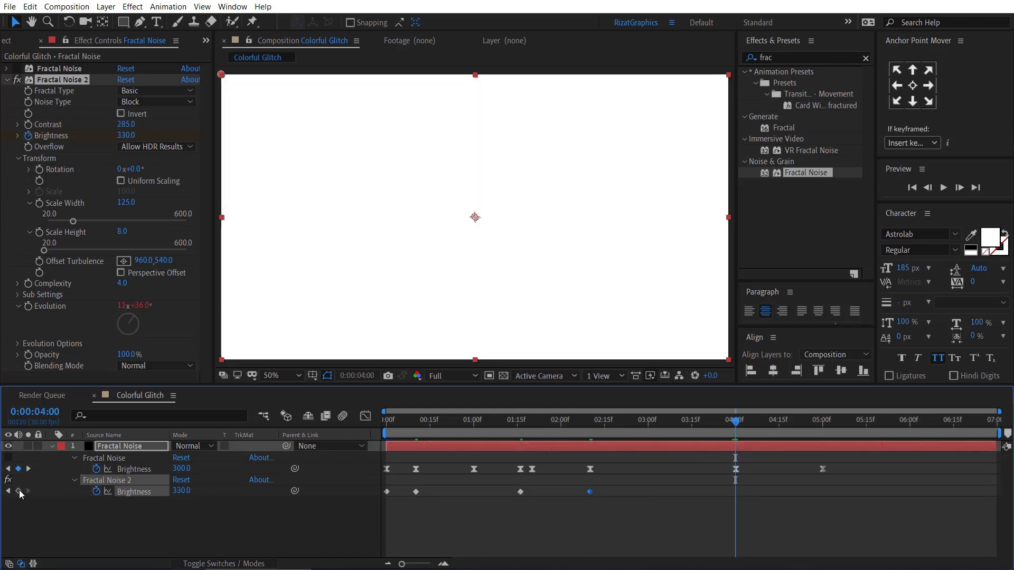
click(822, 421)
click(183, 491)
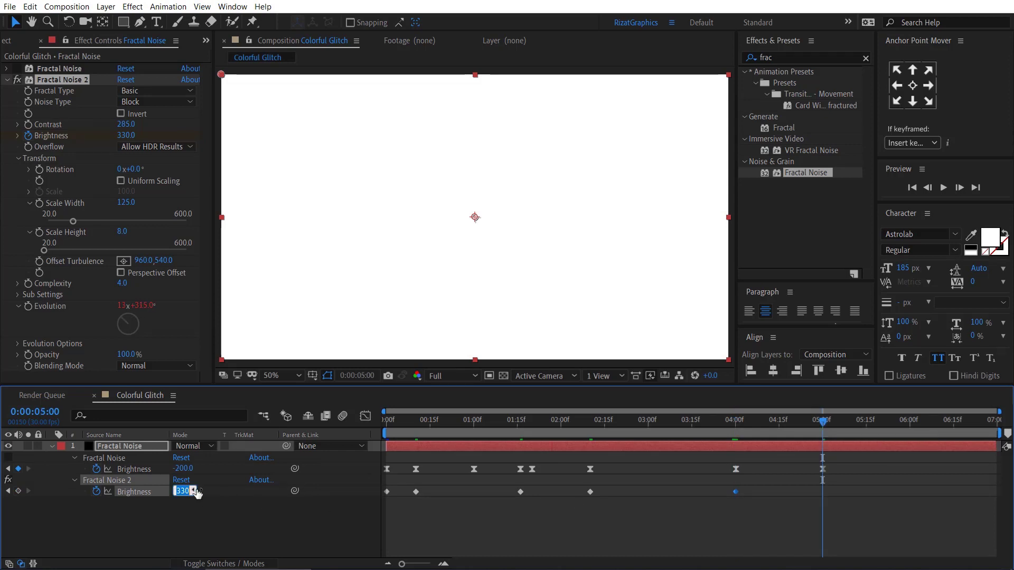
text(-200)
key(Return)
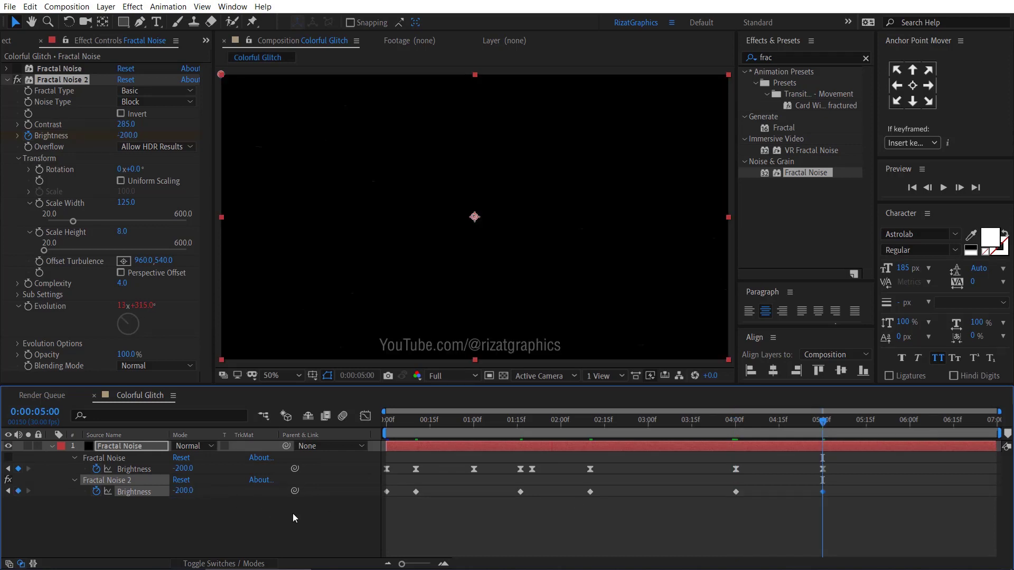
Step: Apply Easy Ease to all the selected Brightness keyframes
drag(843, 500, 381, 483)
right_click(388, 492)
mouse_move(449, 481)
click(593, 394)
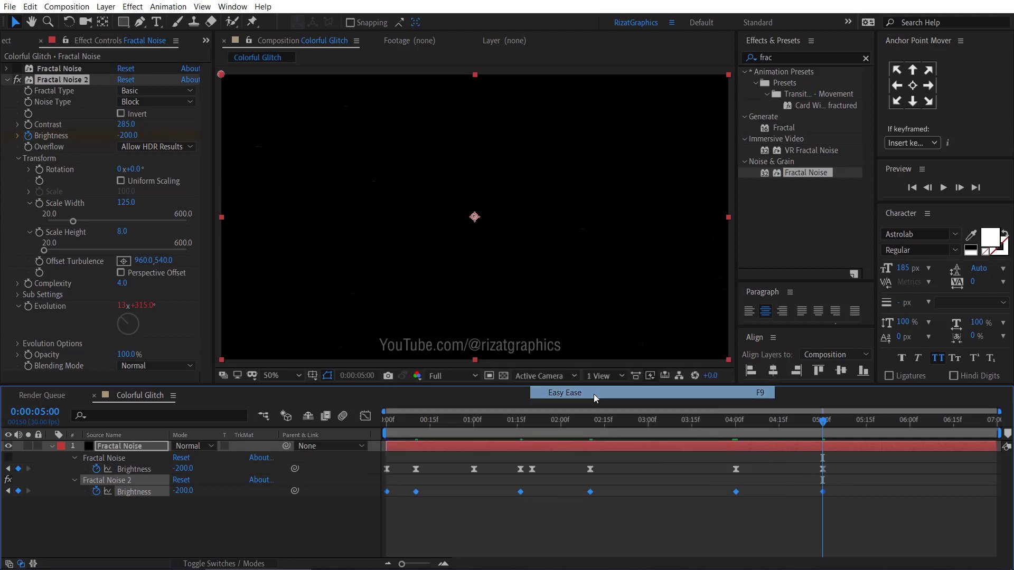
mouse_move(577, 432)
mouse_down()
mouse_move(443, 429)
mouse_move(518, 430)
mouse_up()
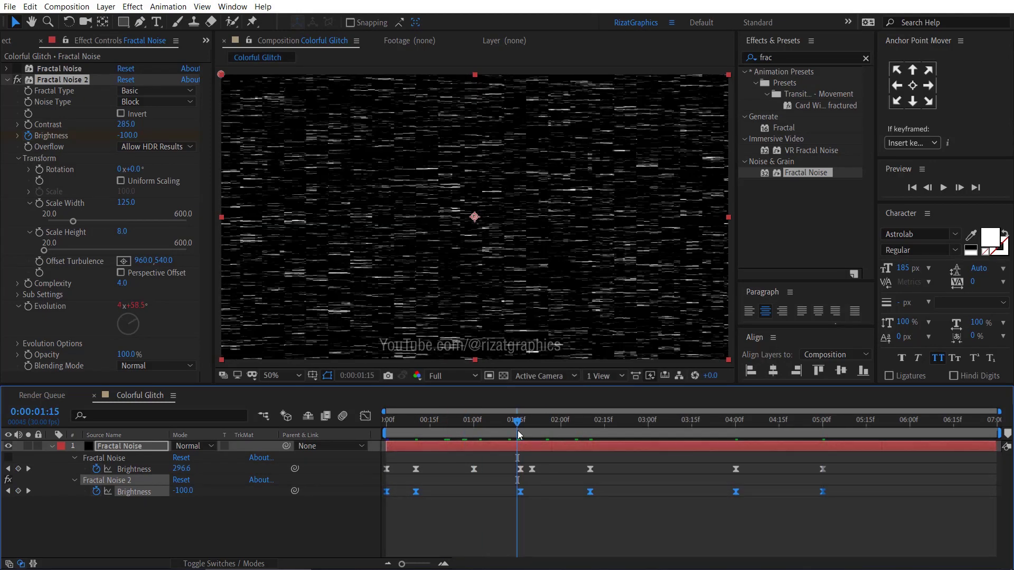
Step: Set Fractal Noise 2's blending mode to Screen and preview the animation from the start
click(165, 367)
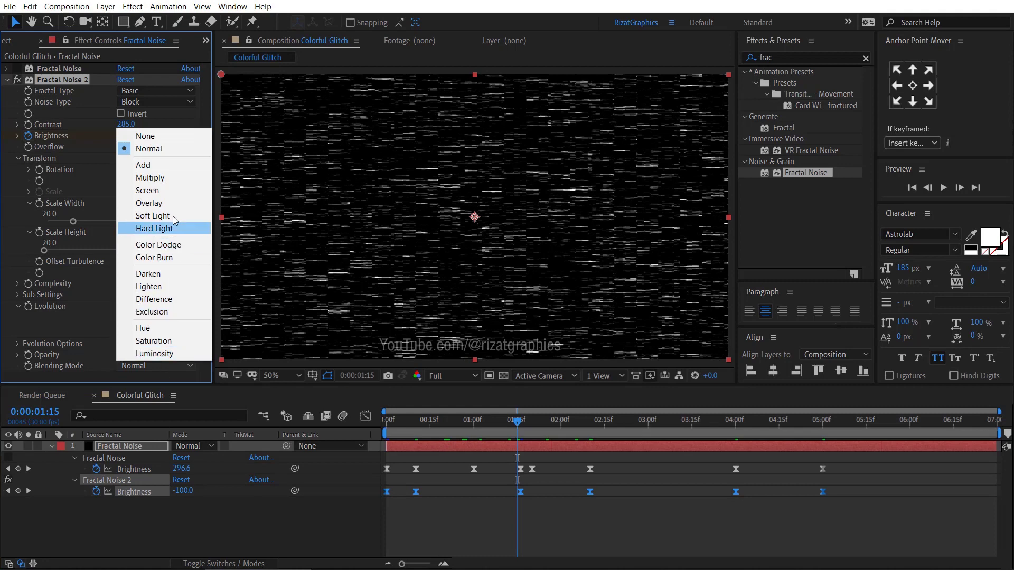
click(174, 191)
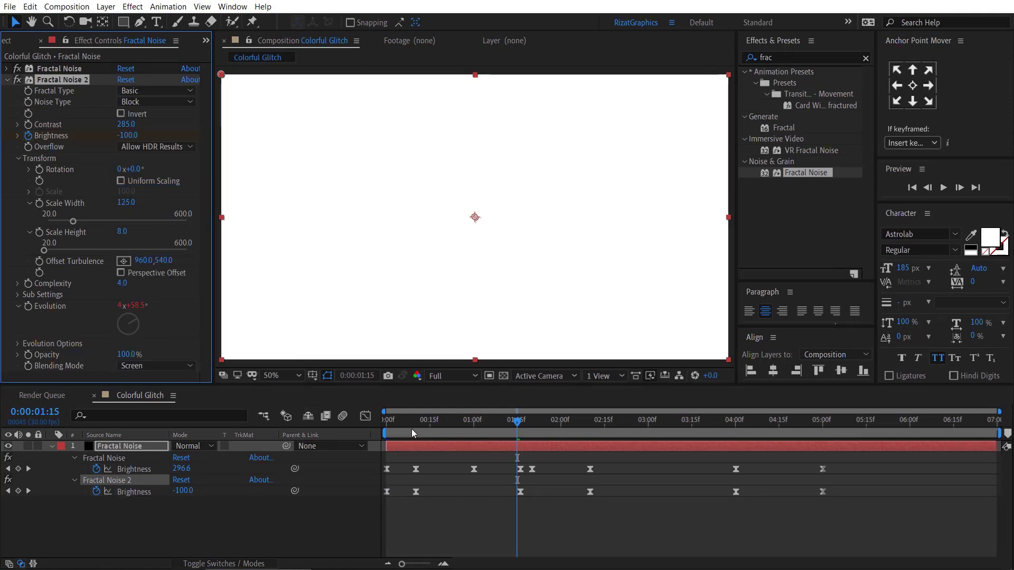
drag(411, 429, 352, 423)
key(space)
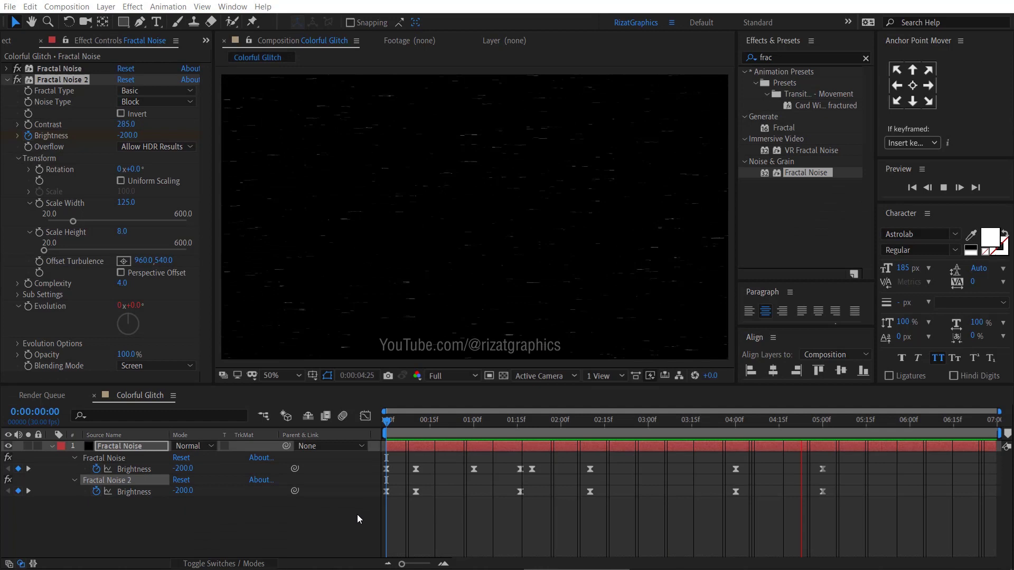
click(356, 515)
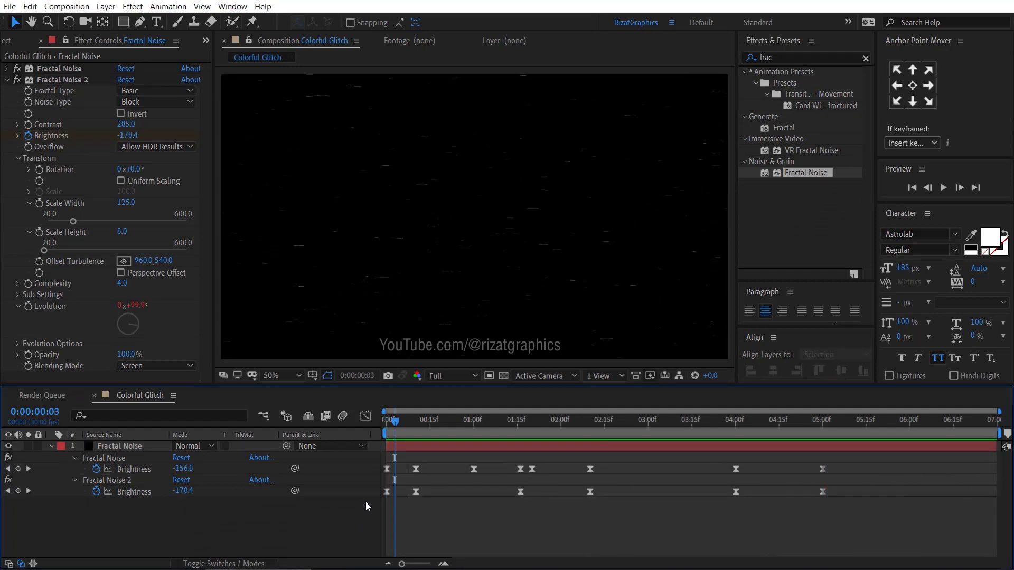
click(385, 420)
click(52, 446)
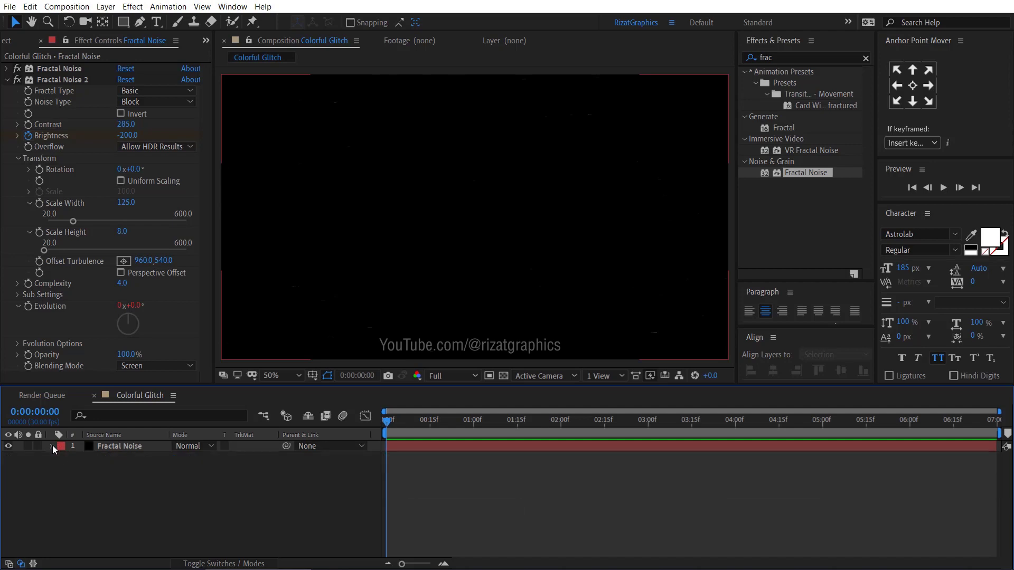
Step: Precompose the Fractal Noise layer as 'Fractal Noise' with Move all attributes, then clear the effects search
click(7, 80)
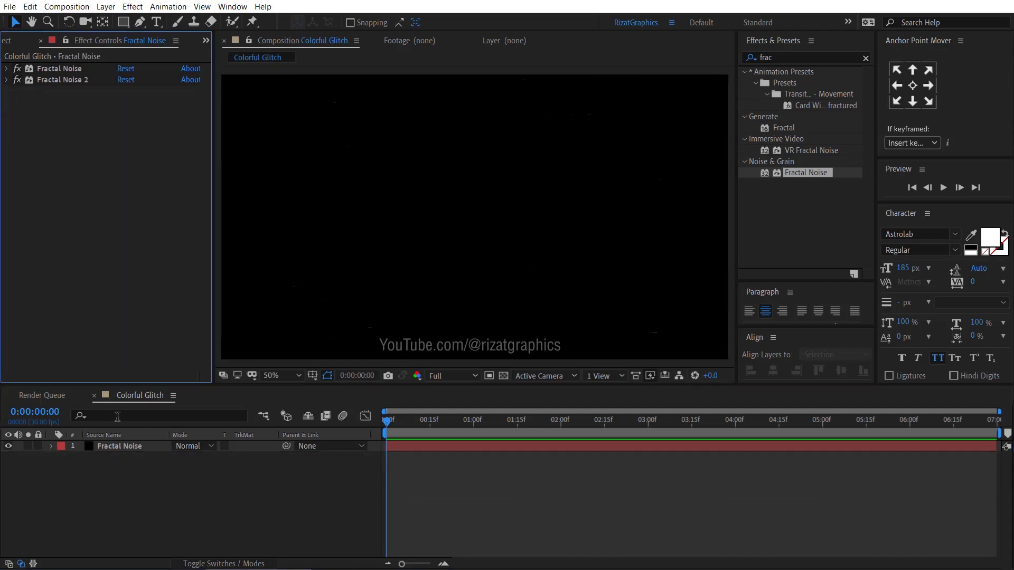
click(128, 449)
right_click(128, 448)
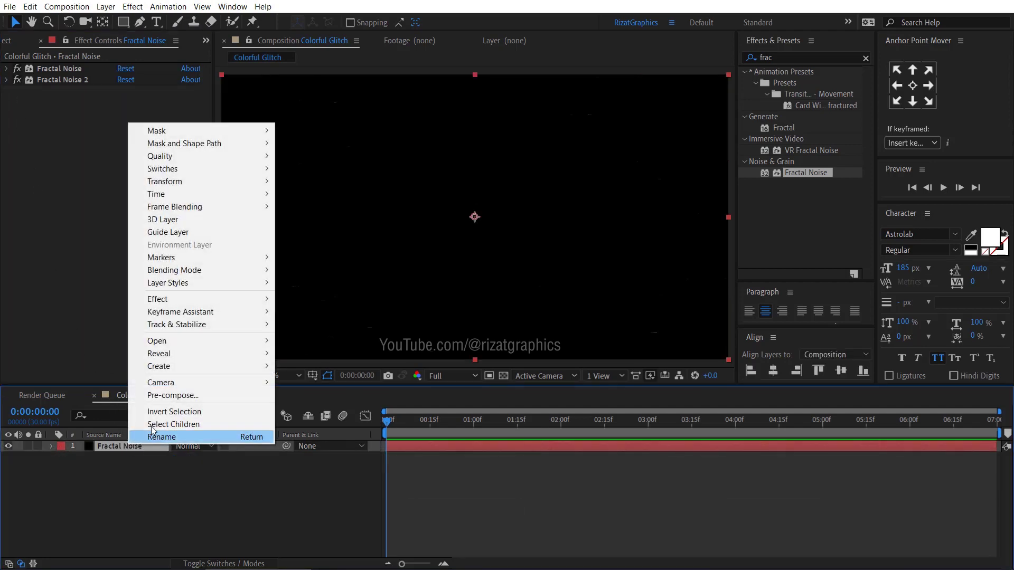
click(159, 396)
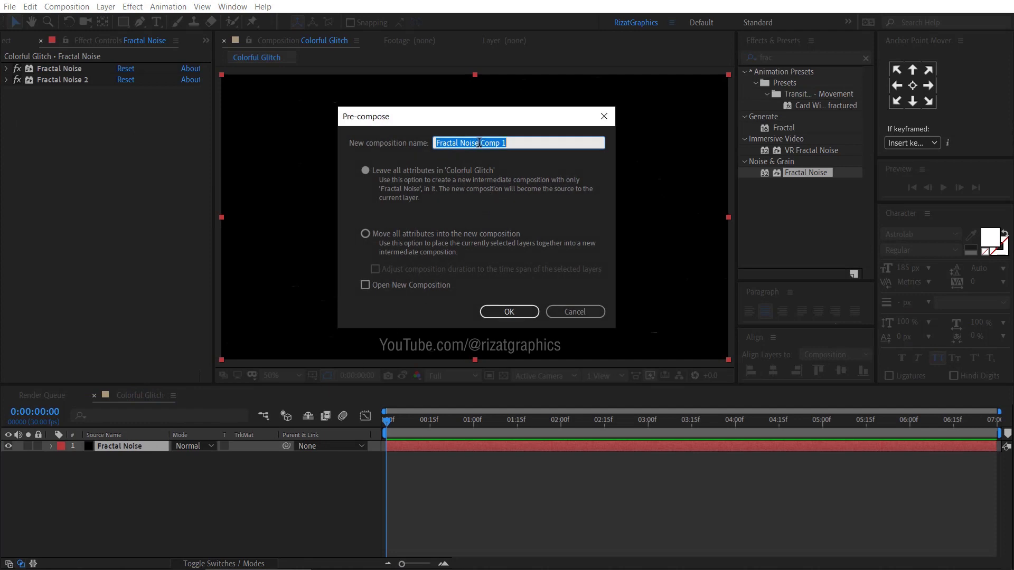
drag(478, 143, 516, 141)
key(BackSpace)
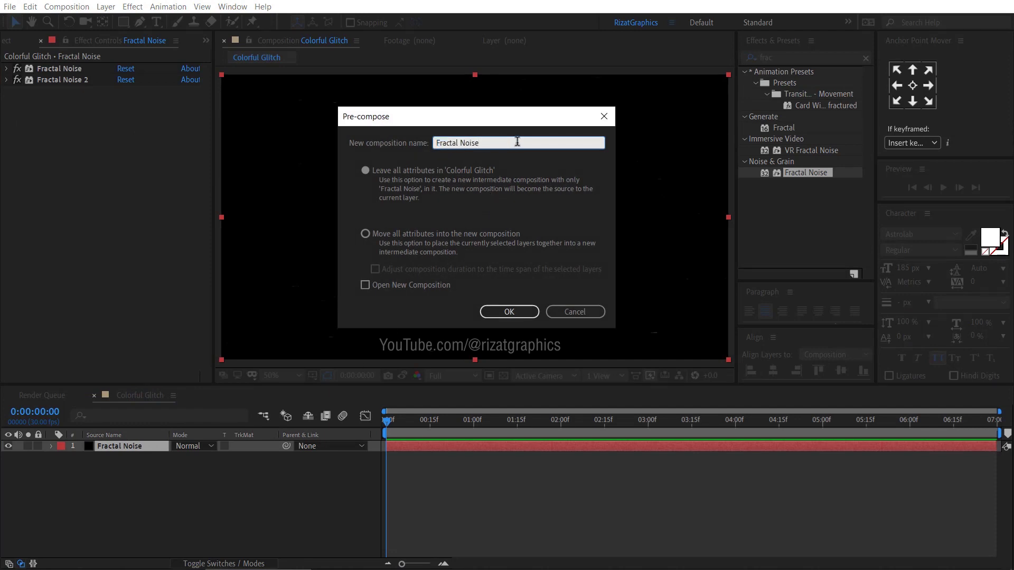
click(426, 233)
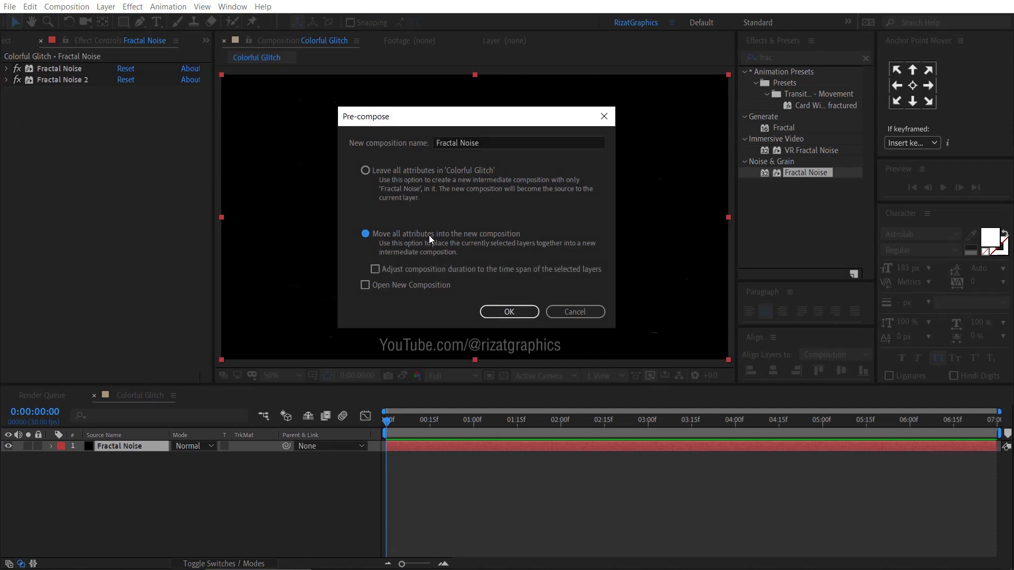
click(500, 312)
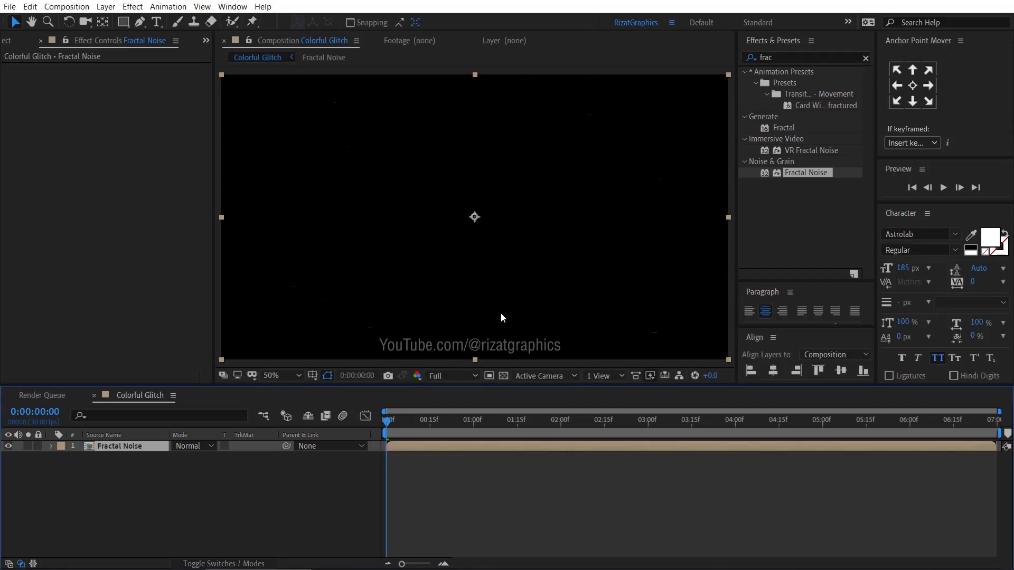
click(865, 58)
click(385, 422)
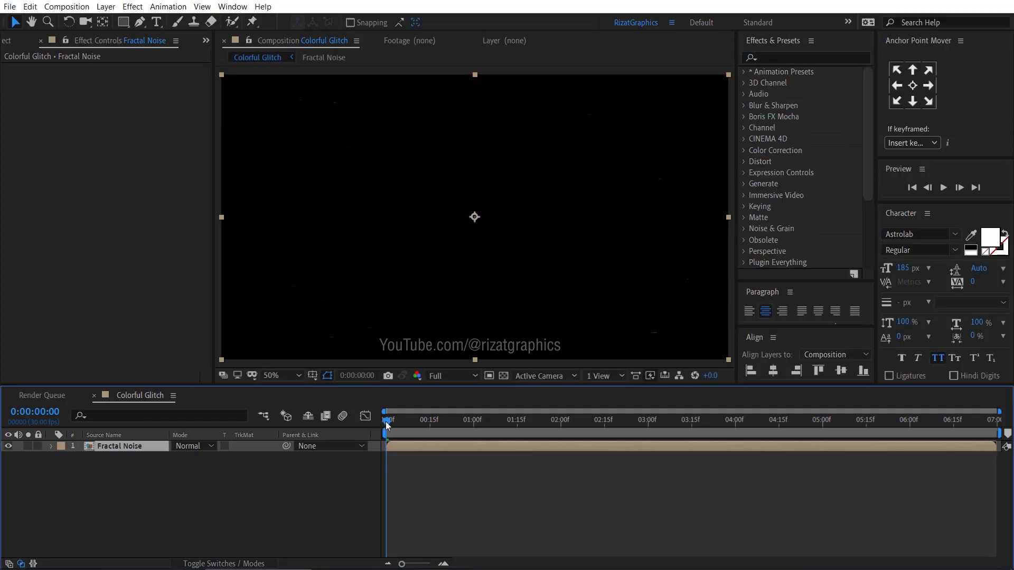
Step: Type GLITCH text, centre its anchor point and align it horizontally in the comp
click(156, 22)
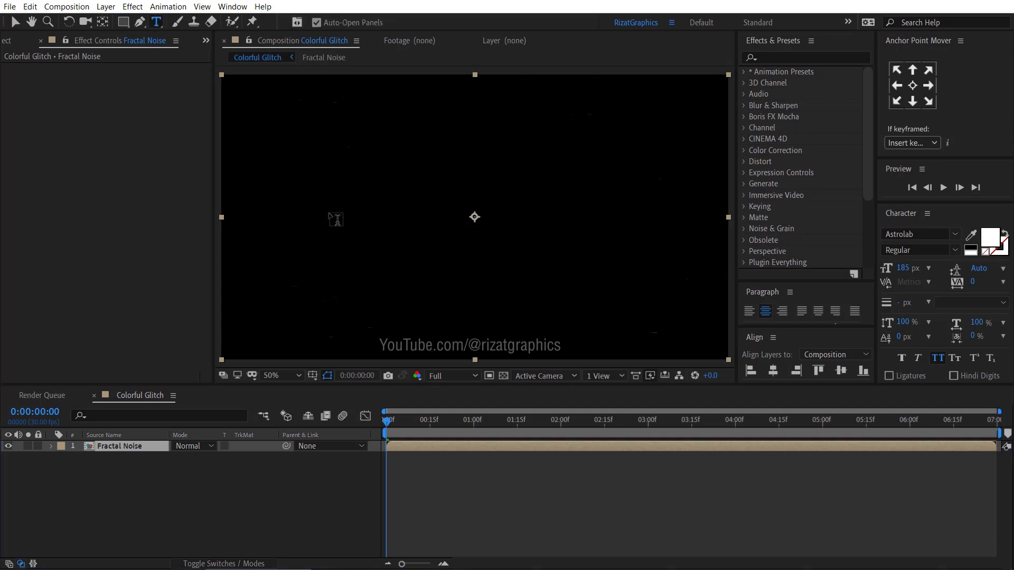
click(397, 247)
text(Glitch)
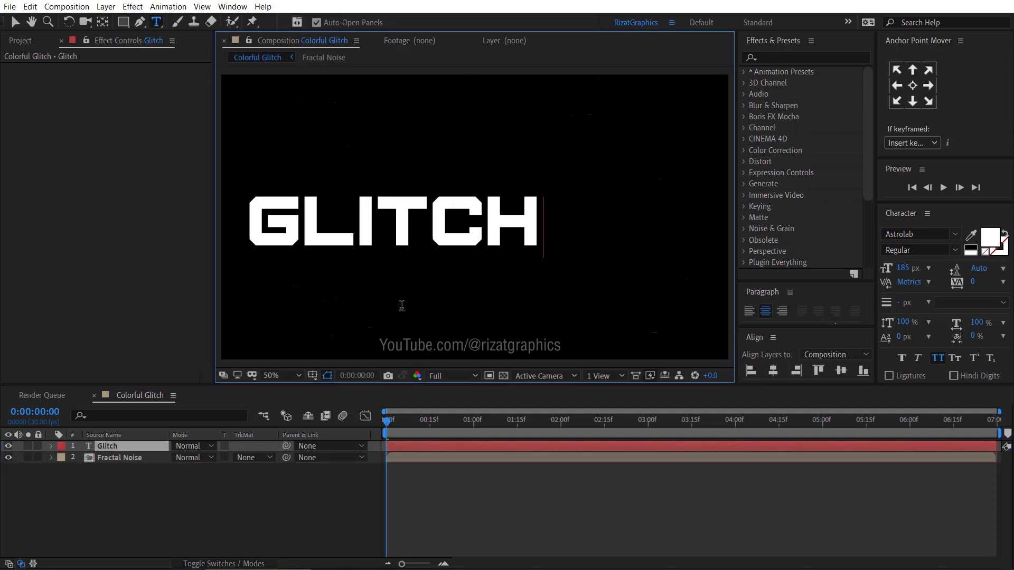
key(ctrl+a)
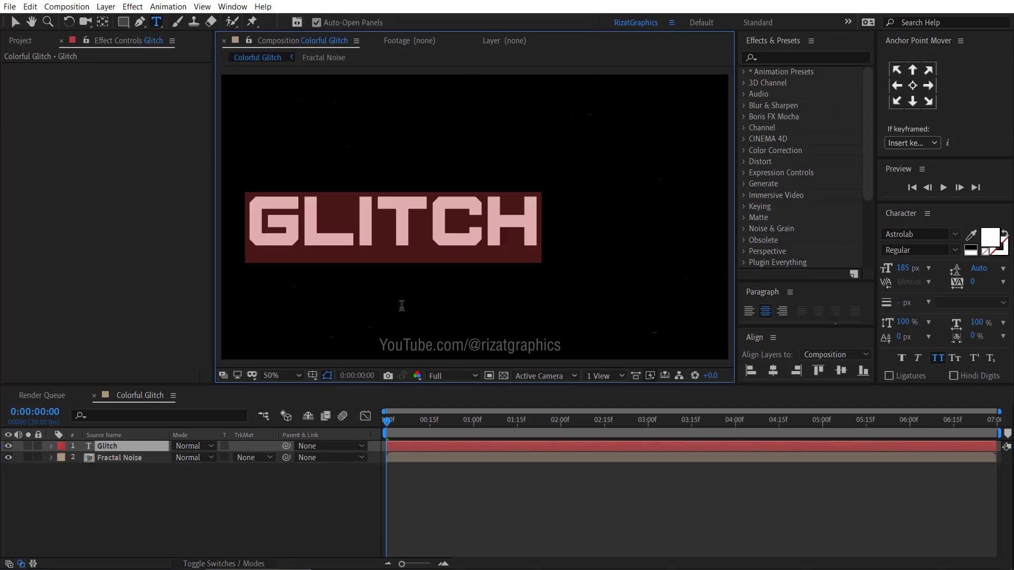
click(918, 86)
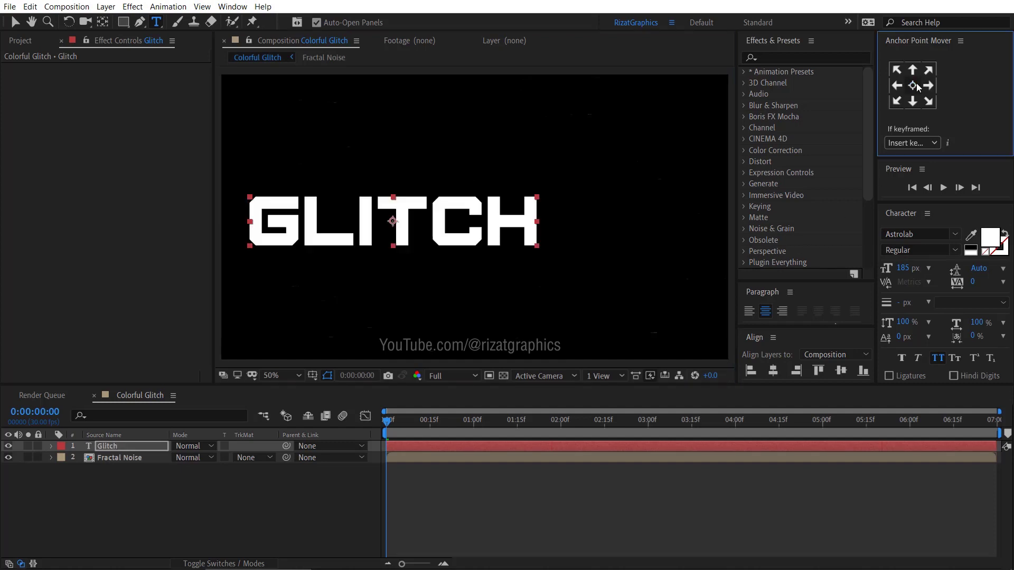
click(772, 371)
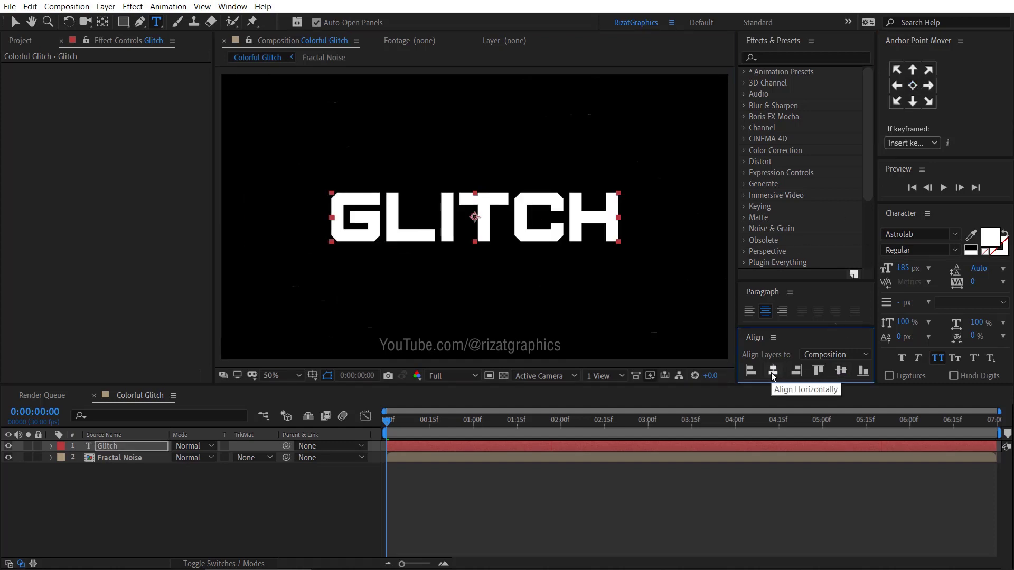
Step: Precompose the GLITCH layer as 'Text' and hide the Fractal Noise layer
right_click(135, 448)
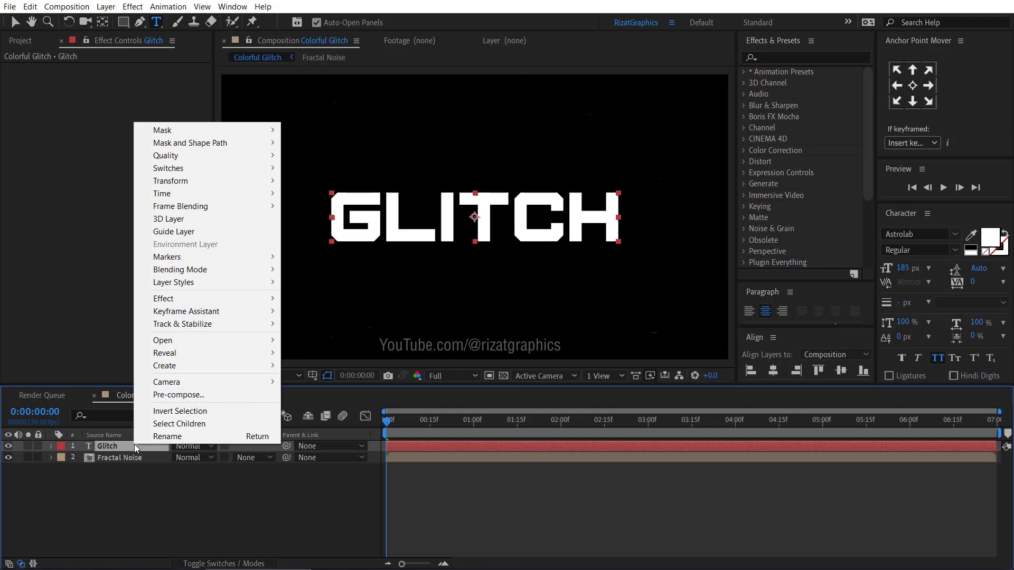
click(165, 391)
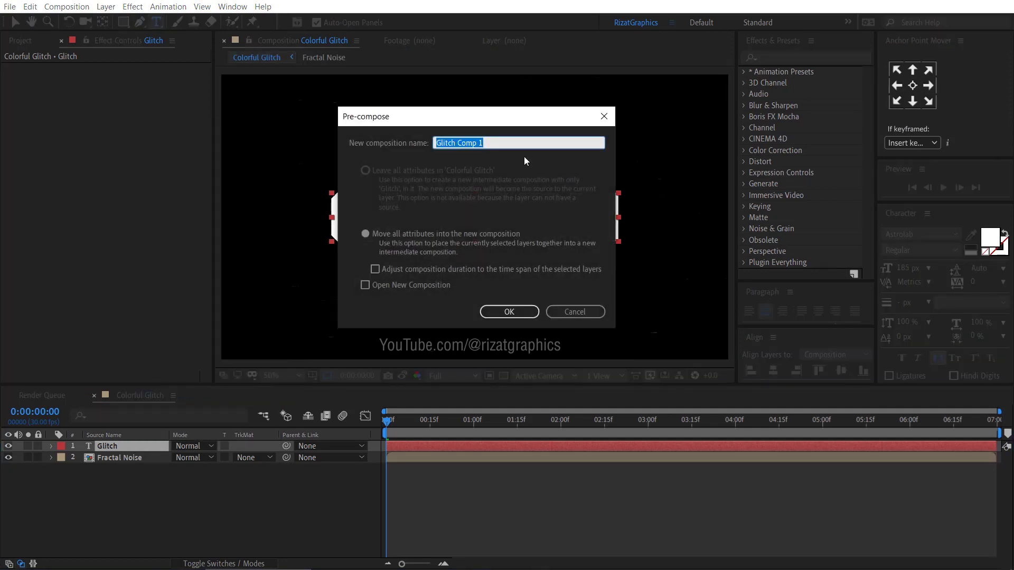
text(Text)
click(516, 311)
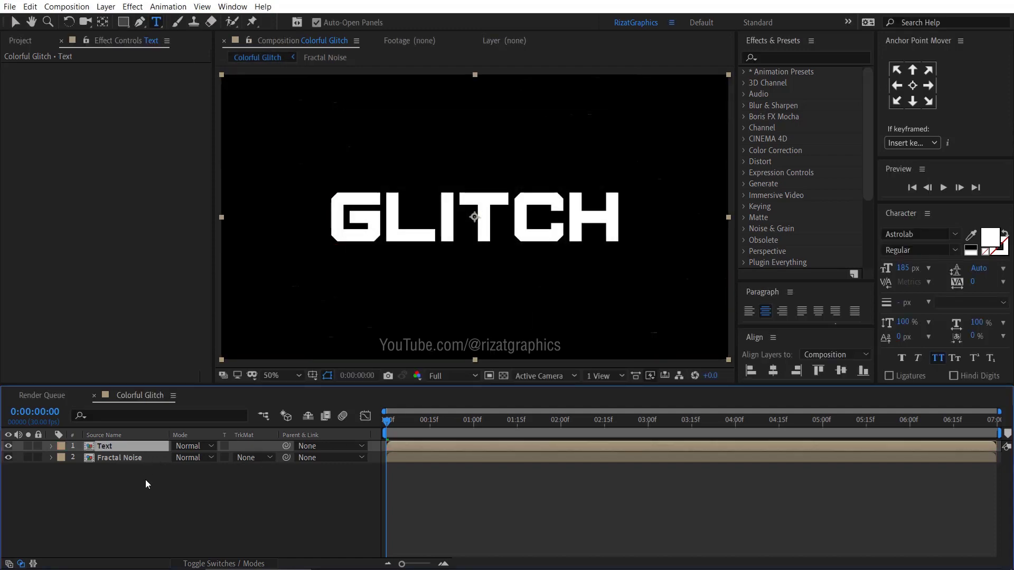
click(145, 480)
click(9, 458)
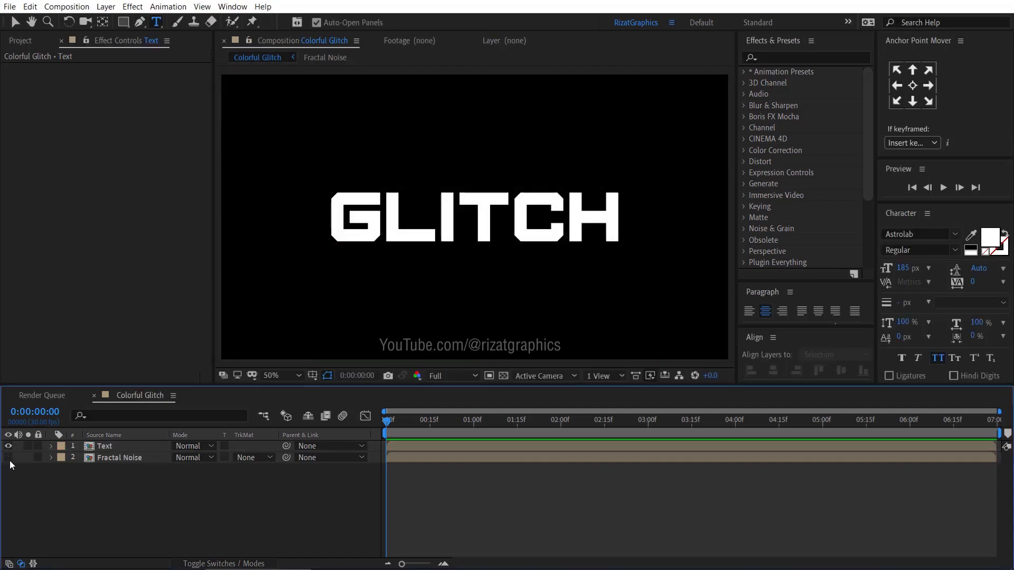
right_click(203, 510)
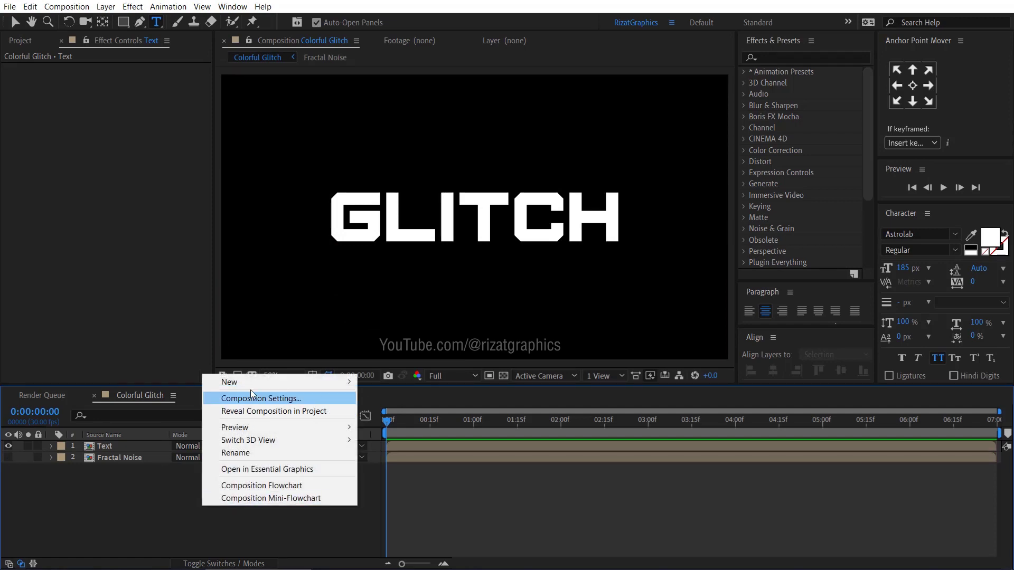
Step: Add an adjustment layer renamed 'Displacement' and search the effects list for 'disp'
mouse_move(284, 381)
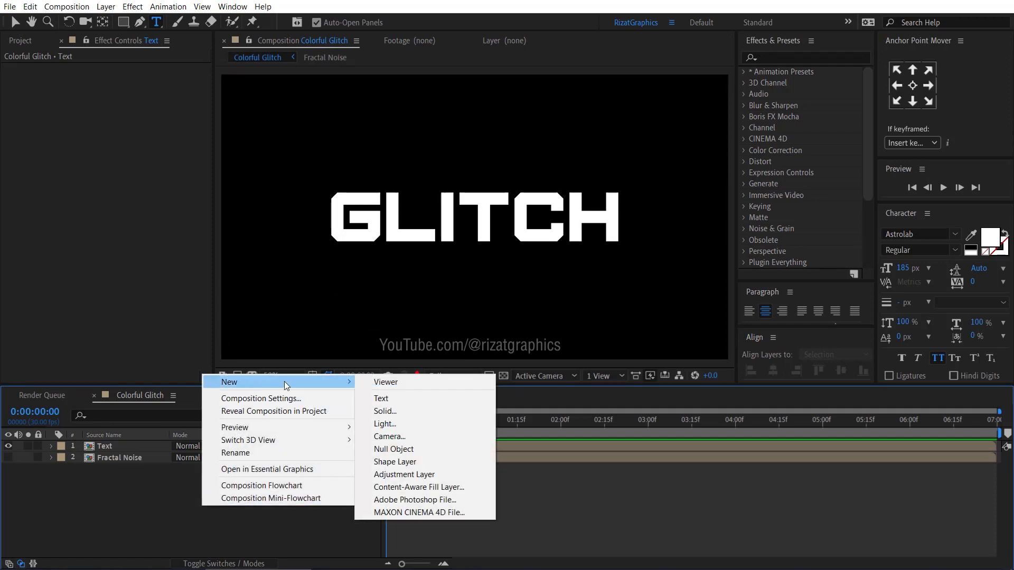
click(408, 474)
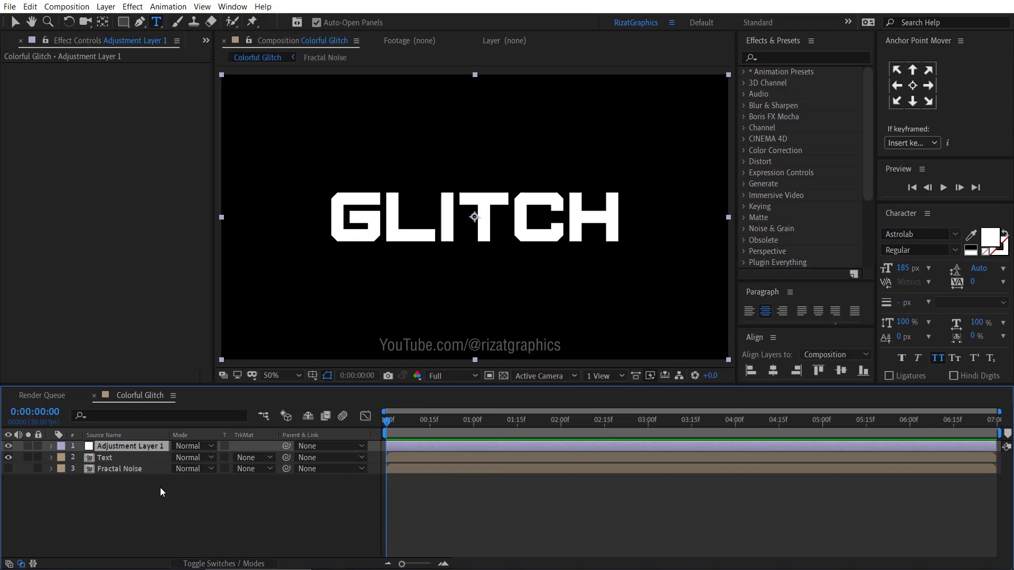
key(Return)
text(Displacement)
key(Return)
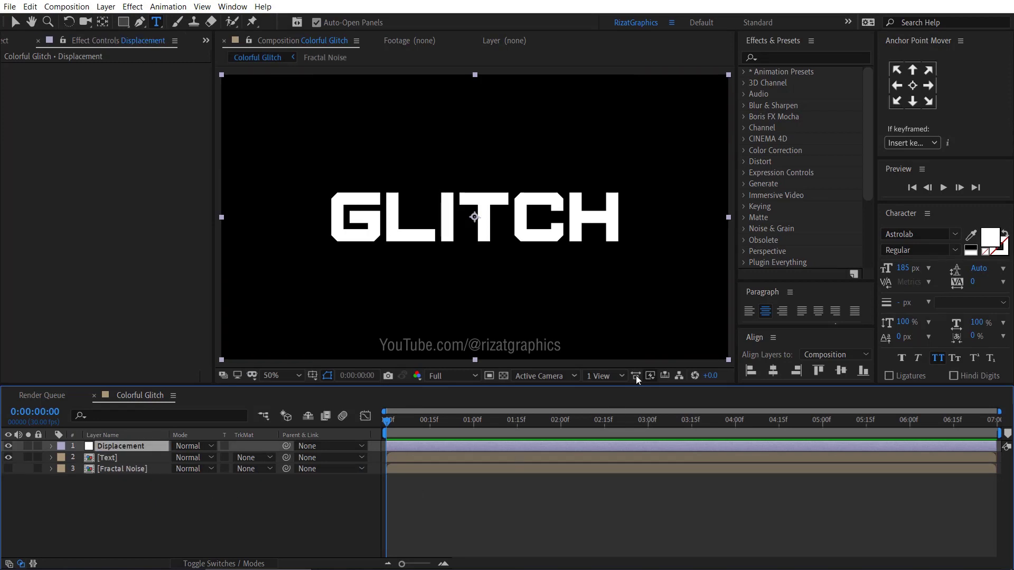
click(790, 57)
text(disp)
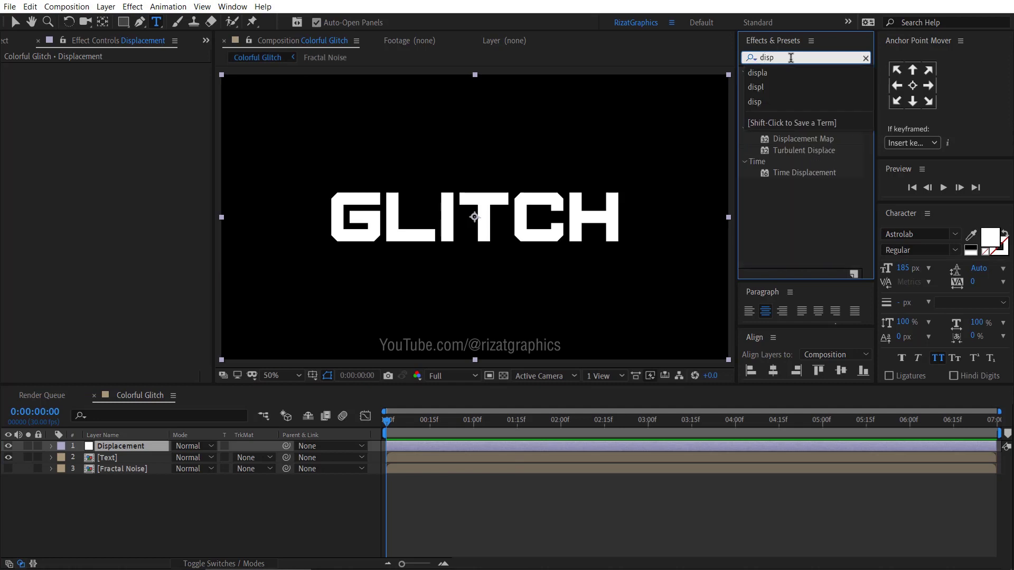
Step: Apply Displacement Map with Fractal Noise as map layer and Luminance for both channels
drag(793, 139, 163, 445)
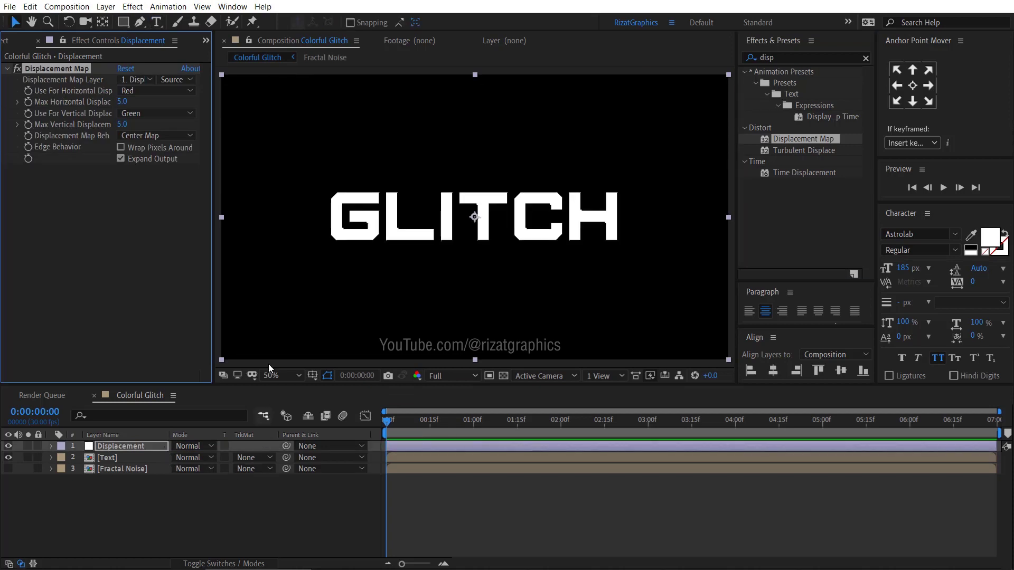
click(149, 79)
click(162, 133)
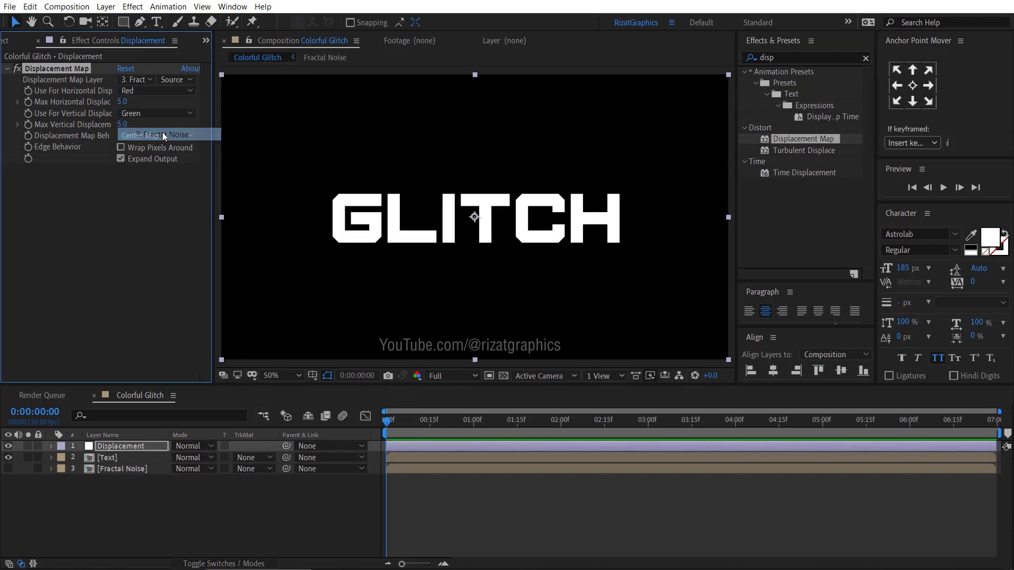
click(143, 92)
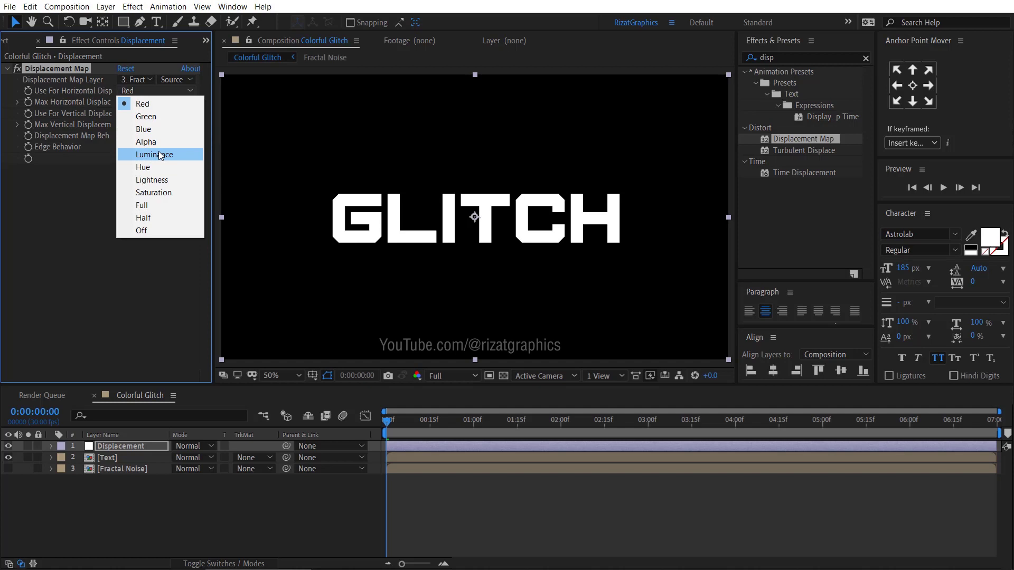
click(158, 155)
click(155, 113)
click(162, 177)
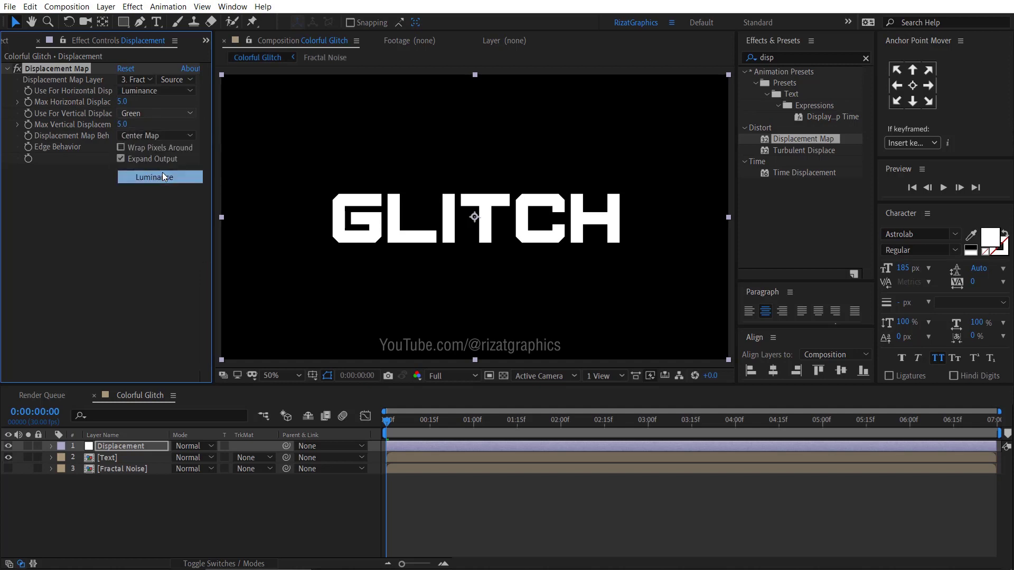
Step: Set Max Horizontal and Max Vertical Displacement both to 0
click(122, 102)
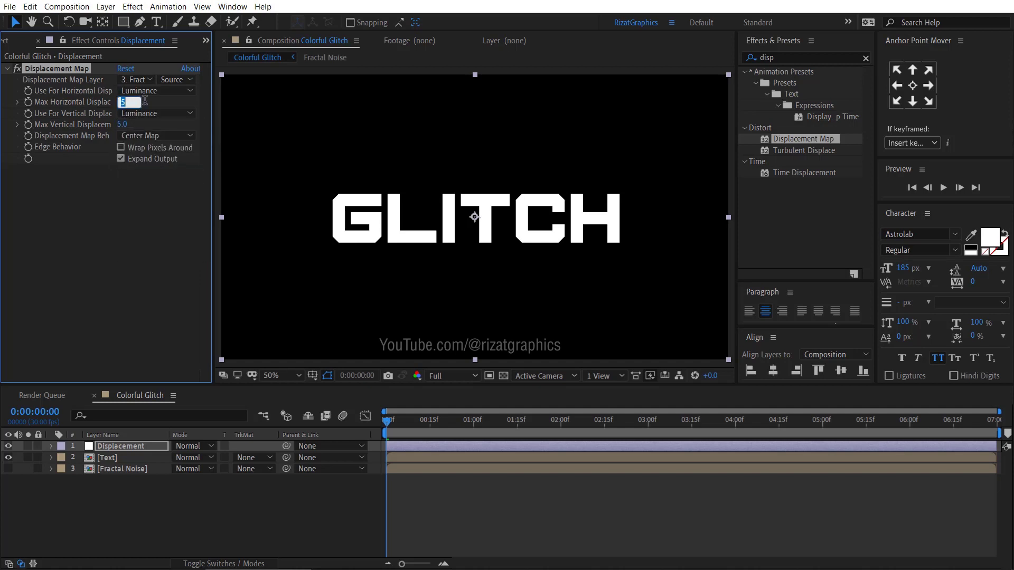
text(0)
key(Return)
click(122, 124)
text(0)
key(Return)
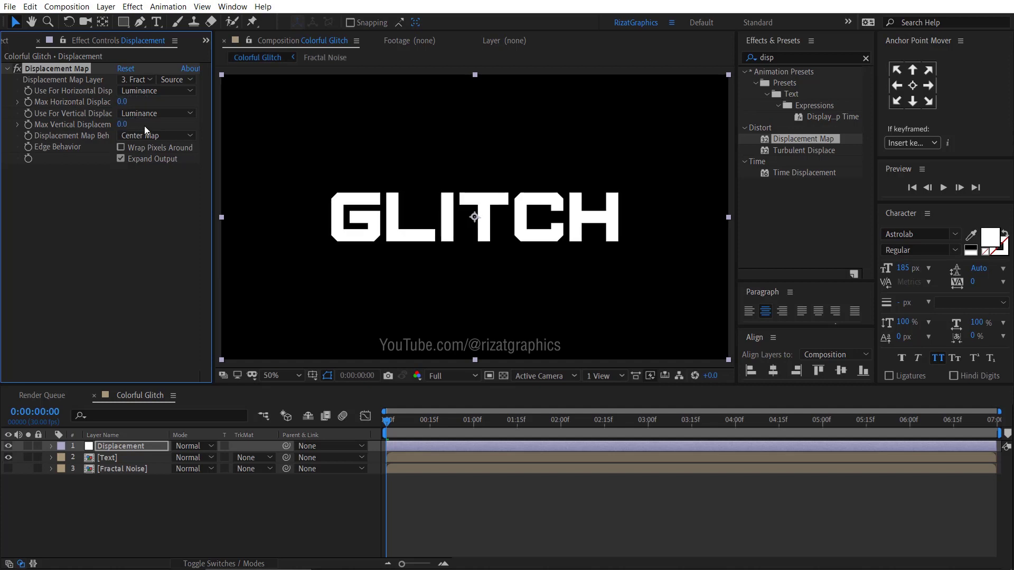
Step: Keyframe Max Horizontal Displacement at 200 on frame 5 and -375 on frame 10
click(28, 102)
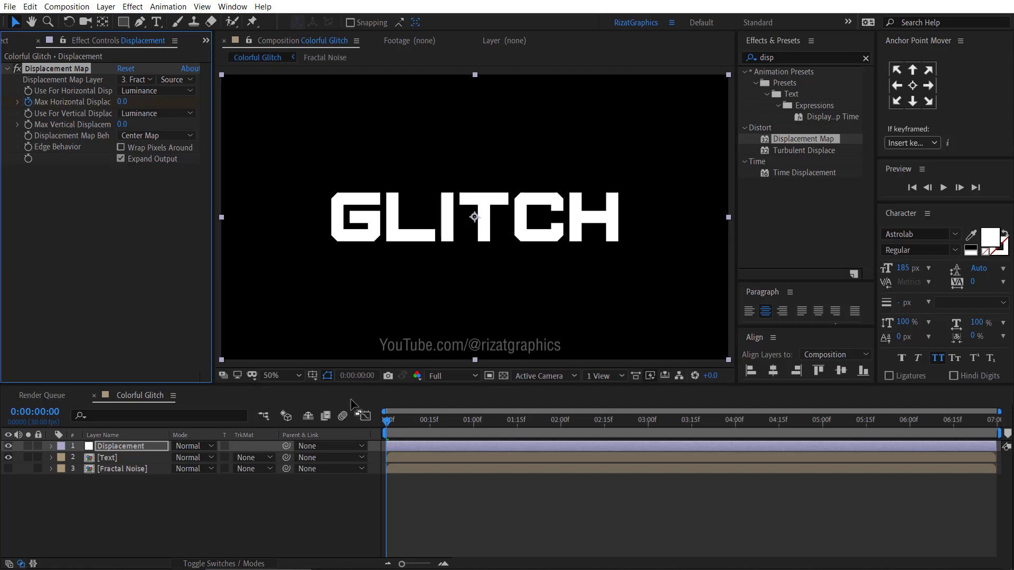
click(385, 419)
key(u)
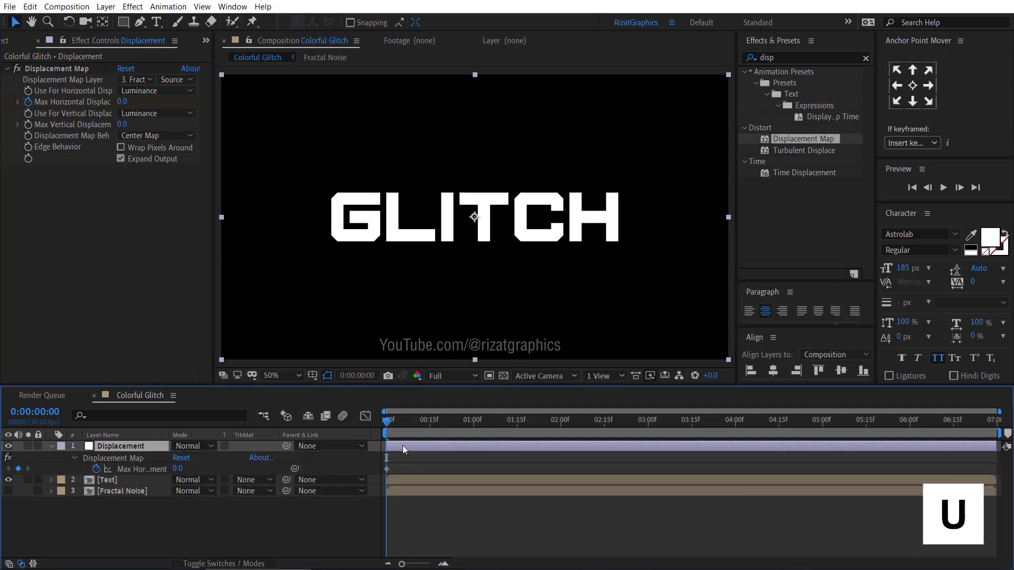
click(400, 424)
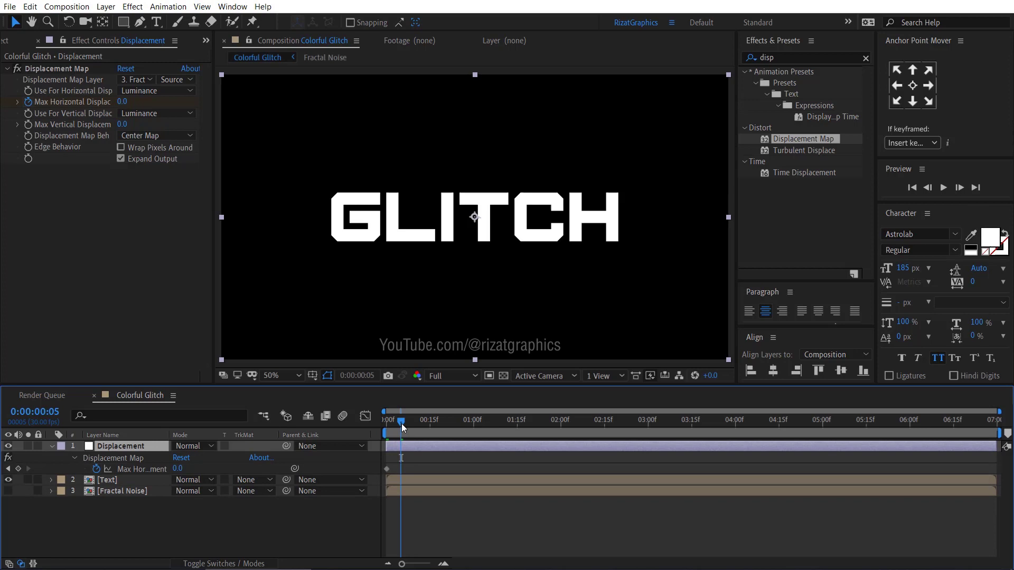
click(178, 469)
text(200)
click(204, 466)
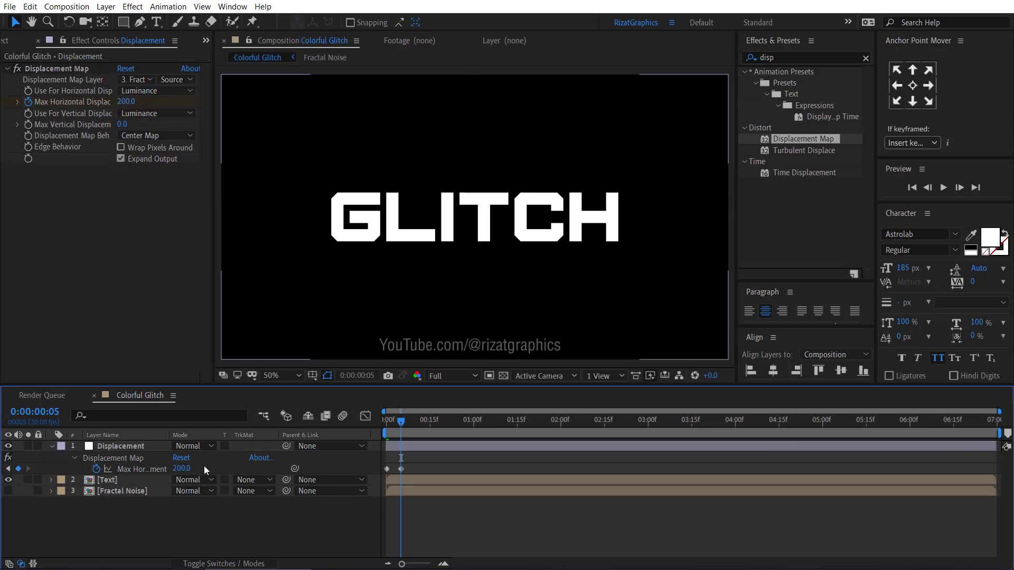
click(413, 424)
drag(413, 423, 416, 423)
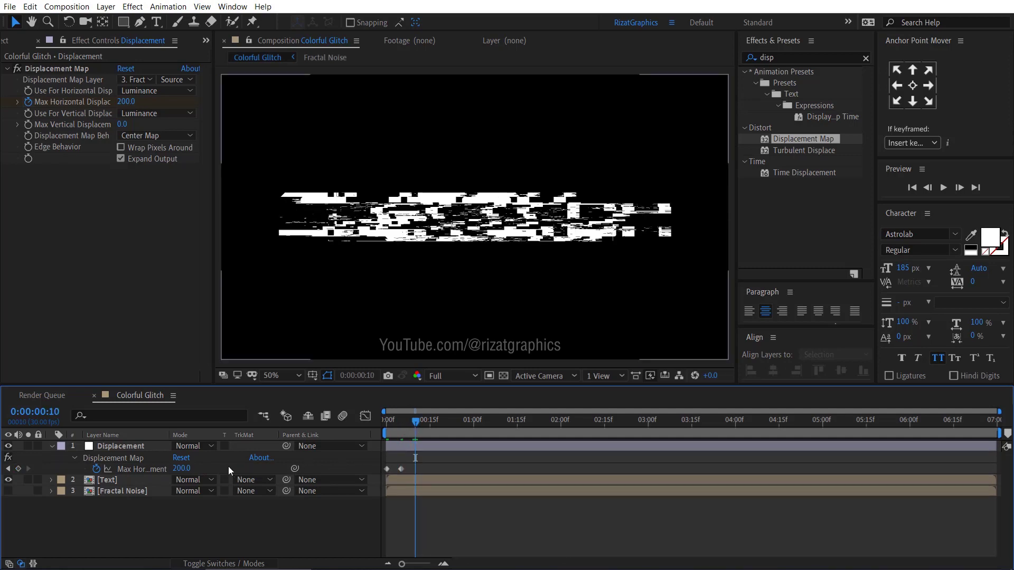
click(185, 470)
text(-375)
key(Return)
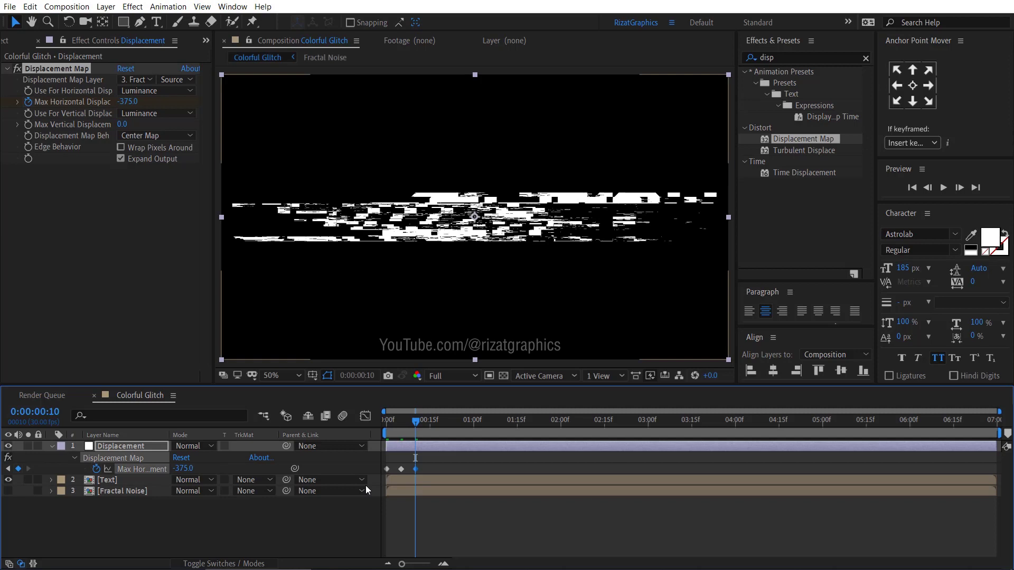
Step: Add displacement keyframes of 0 at 1:10, 135 at 1:20 and 0 at 1:29
drag(487, 423, 501, 423)
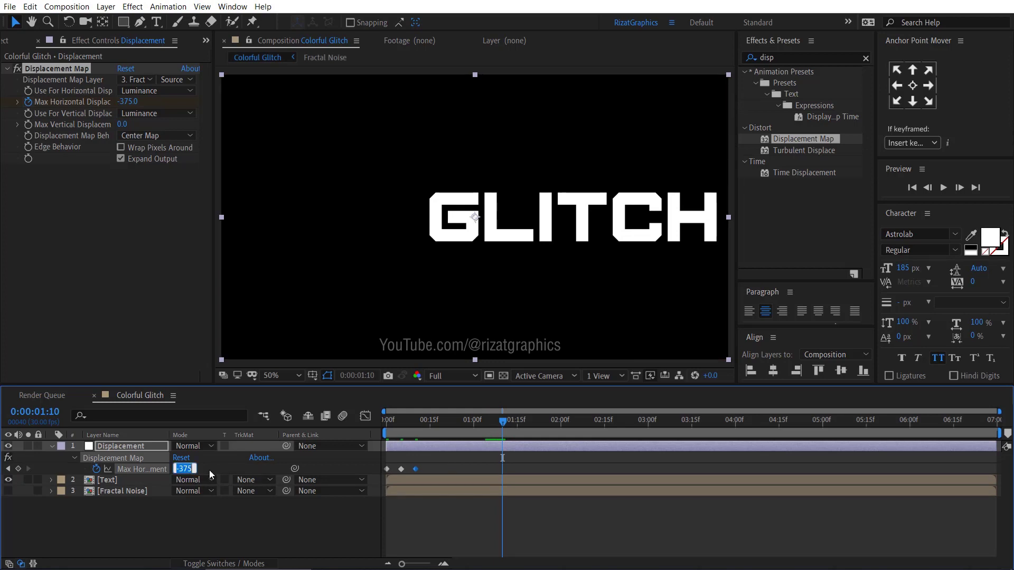
text(0)
key(Return)
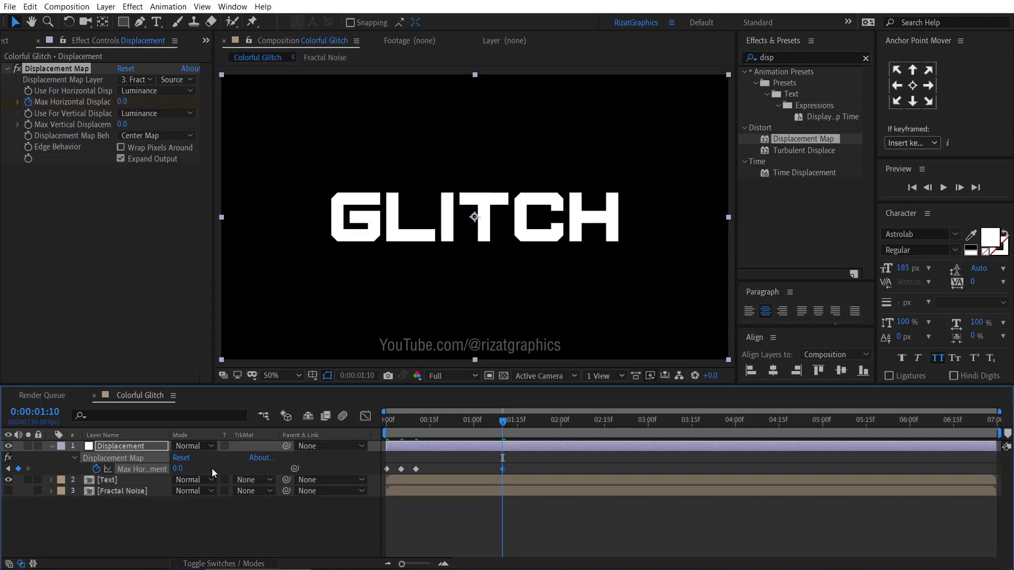
click(533, 424)
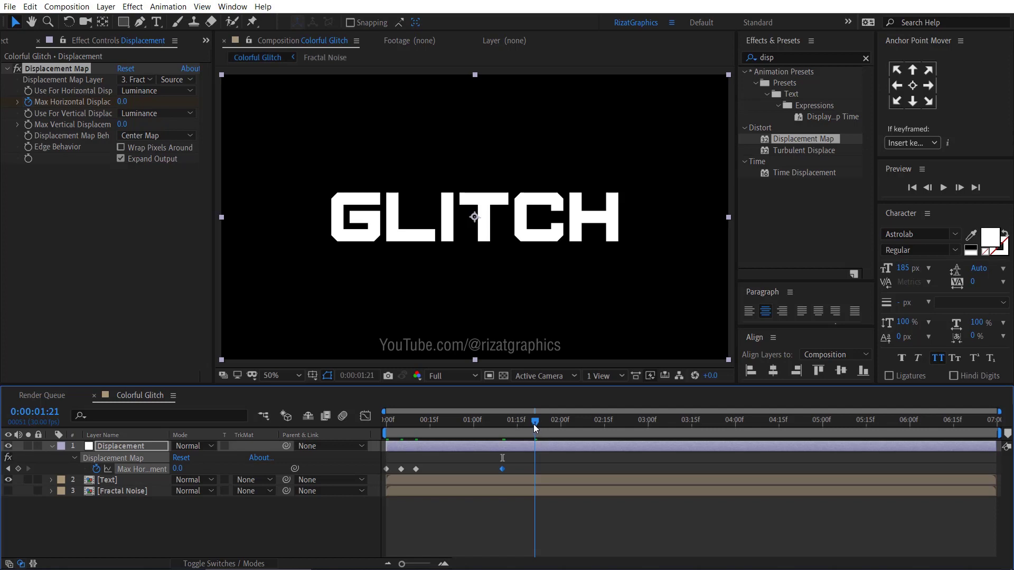
key(Page_Up)
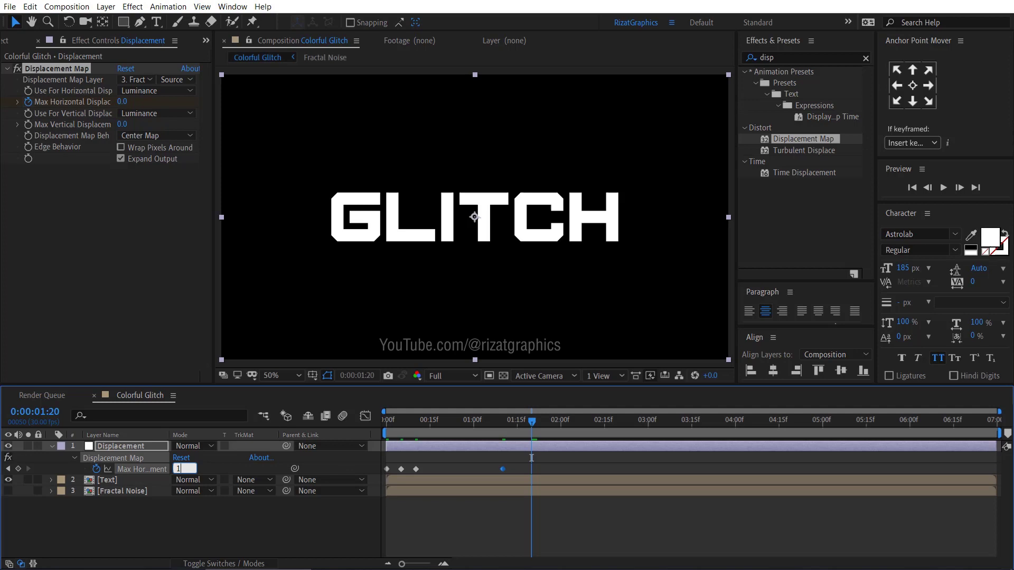
text(5)
click(223, 462)
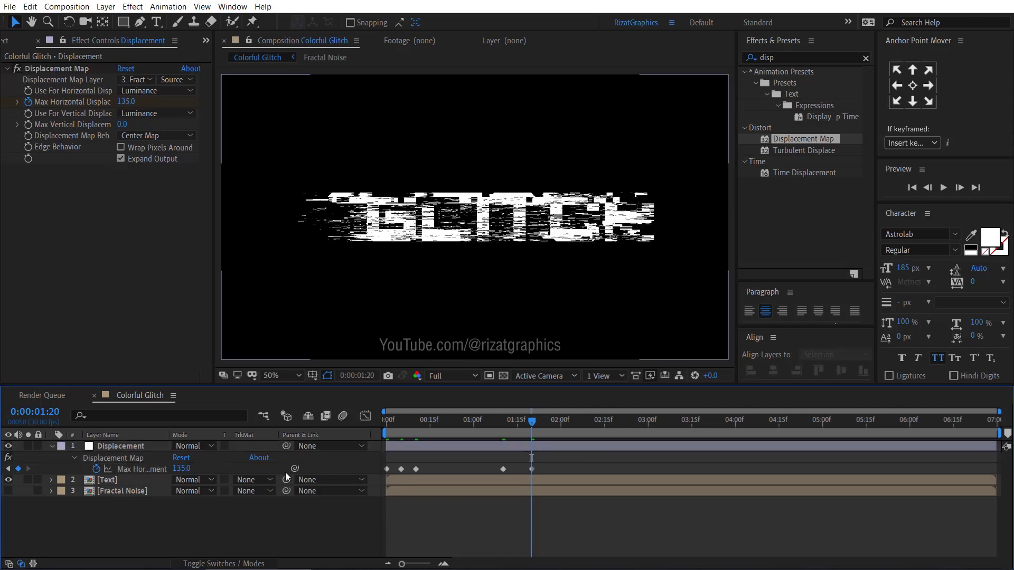
click(559, 426)
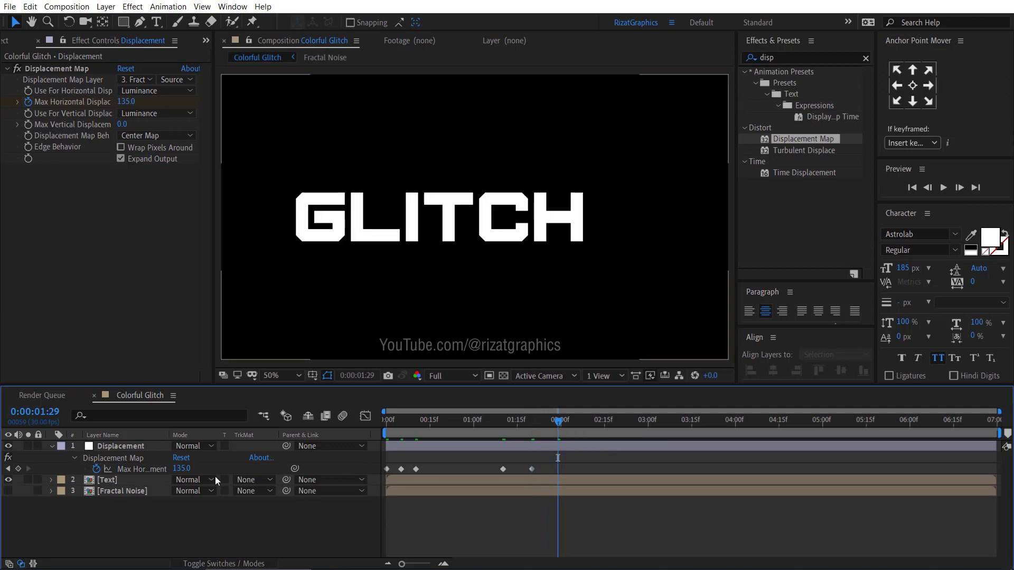
click(182, 468)
text(0)
key(Return)
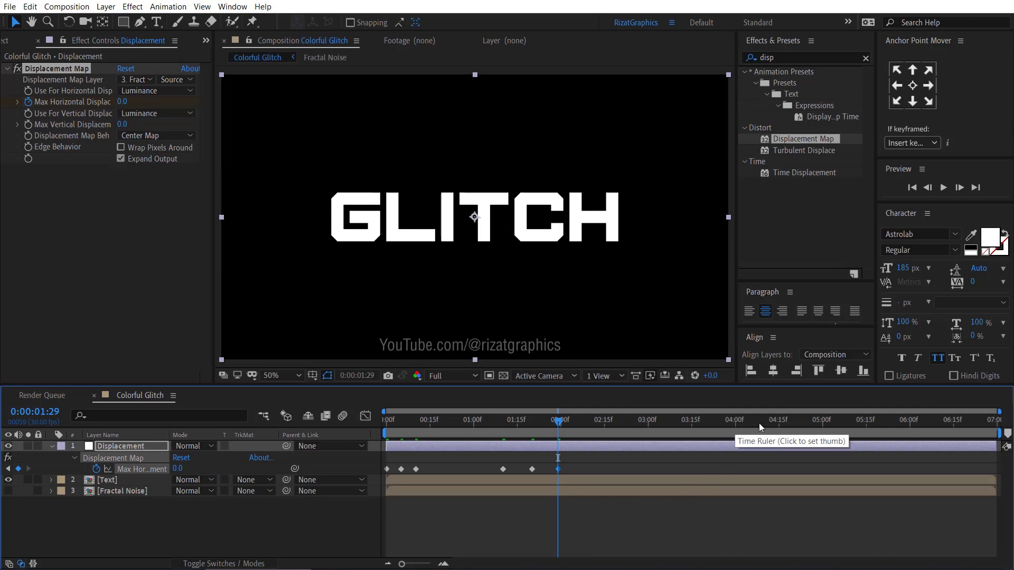
Step: Hold displacement at 0 at 4:15, set 300 at 5:00, and preview from the start
click(778, 419)
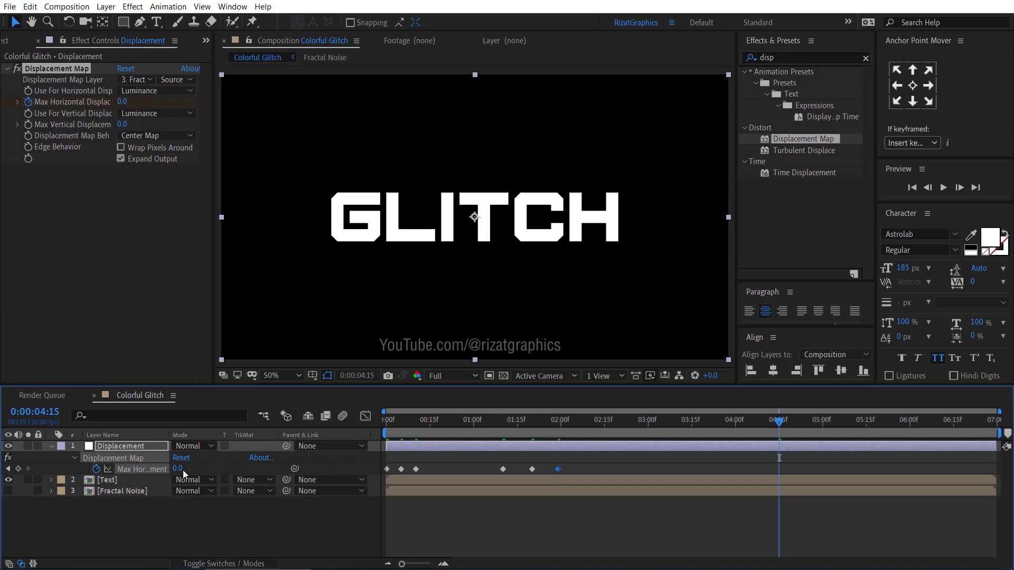
click(19, 469)
click(822, 420)
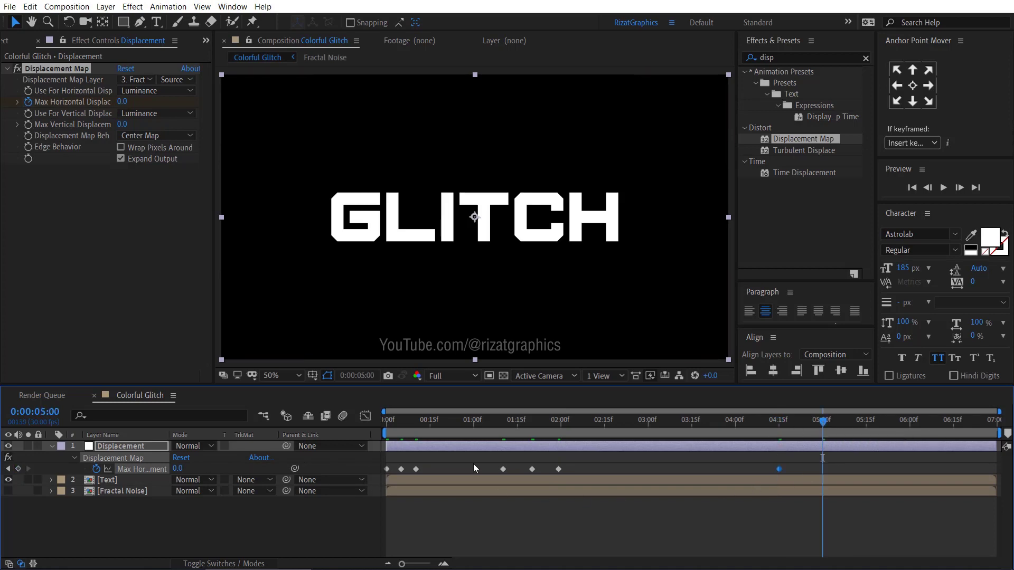
click(177, 468)
text(300)
key(Return)
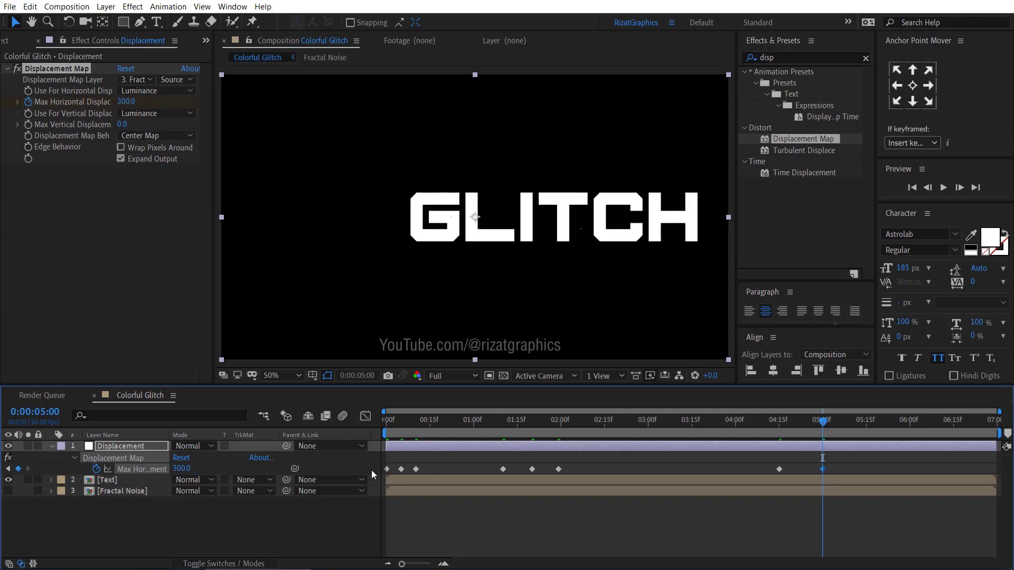
drag(405, 423, 375, 433)
key(space)
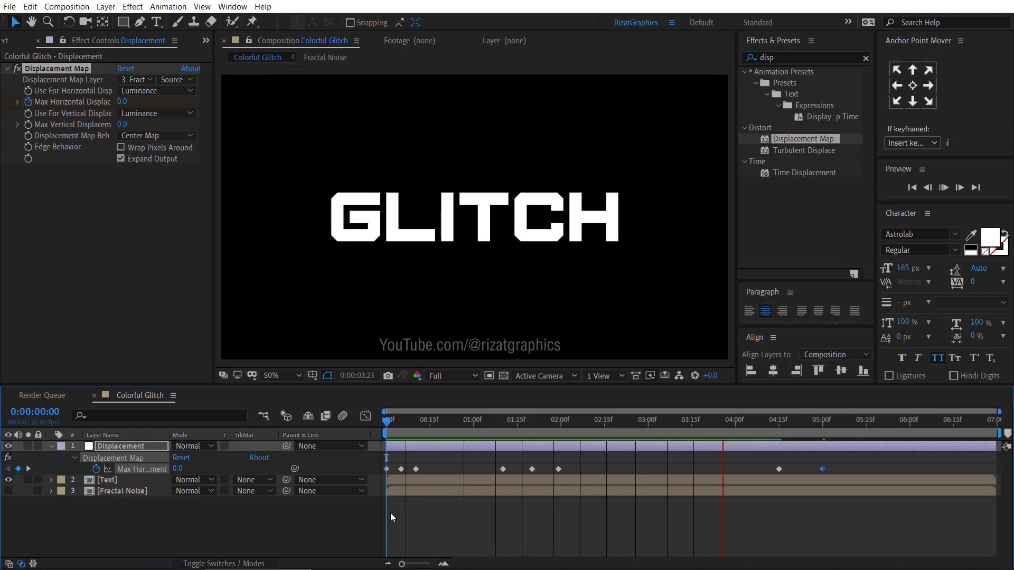
key(space)
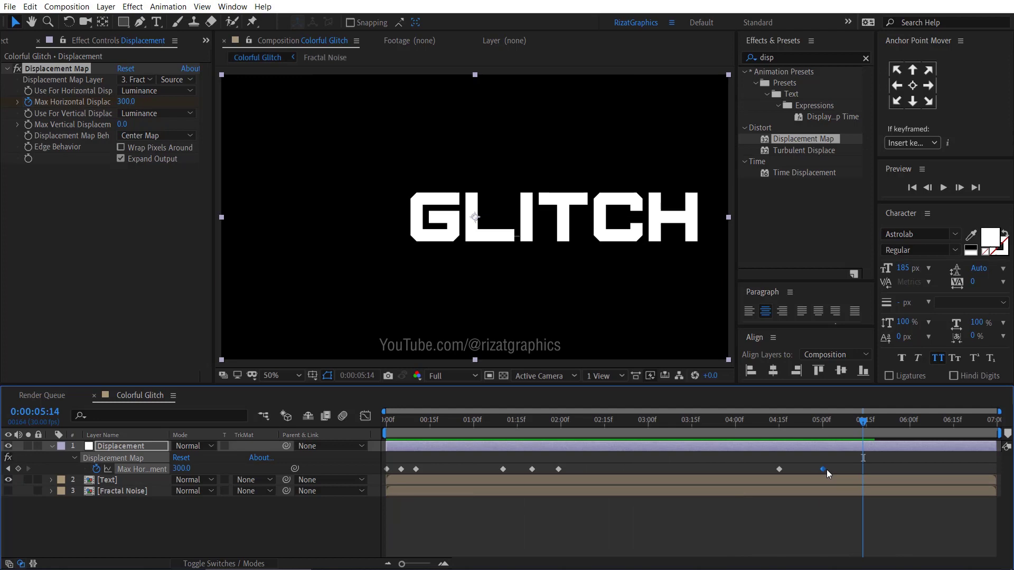
Step: Apply Easy Ease to all the horizontal displacement keyframes
drag(835, 463, 385, 472)
right_click(400, 467)
mouse_move(421, 460)
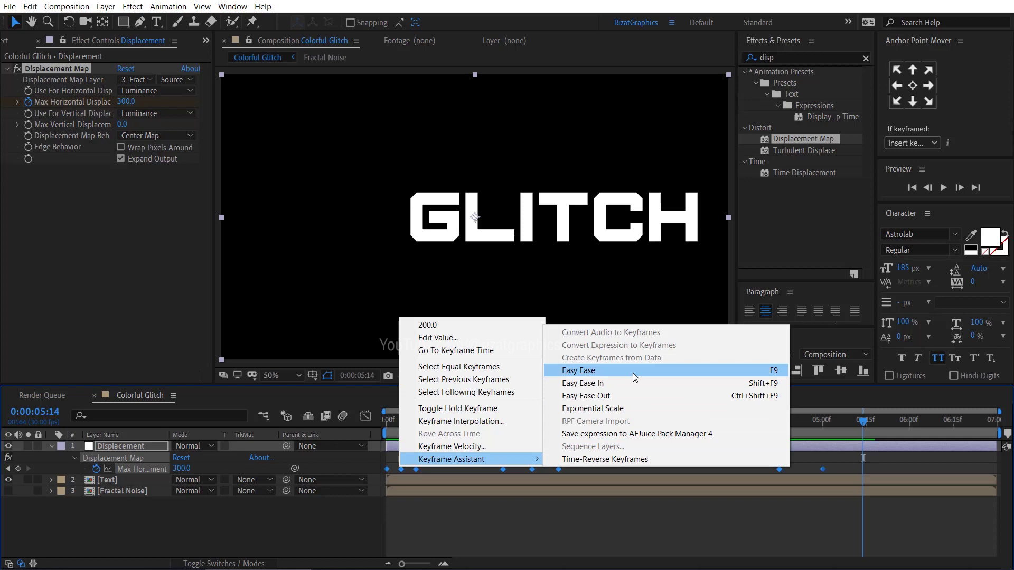
click(633, 372)
Step: Make the 1:10 keyframe a hold keyframe and preview from the start
click(504, 422)
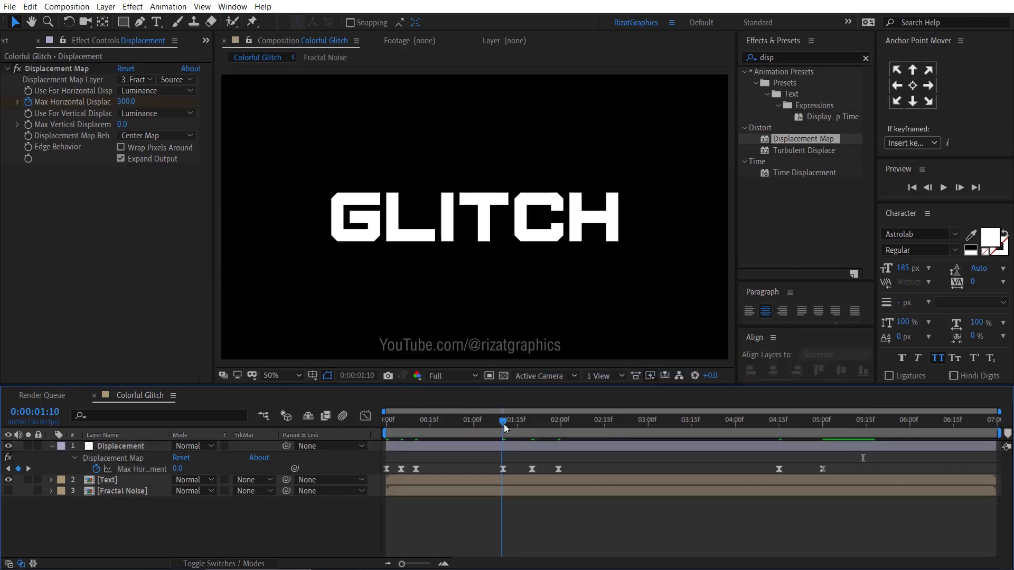
click(503, 469)
right_click(502, 470)
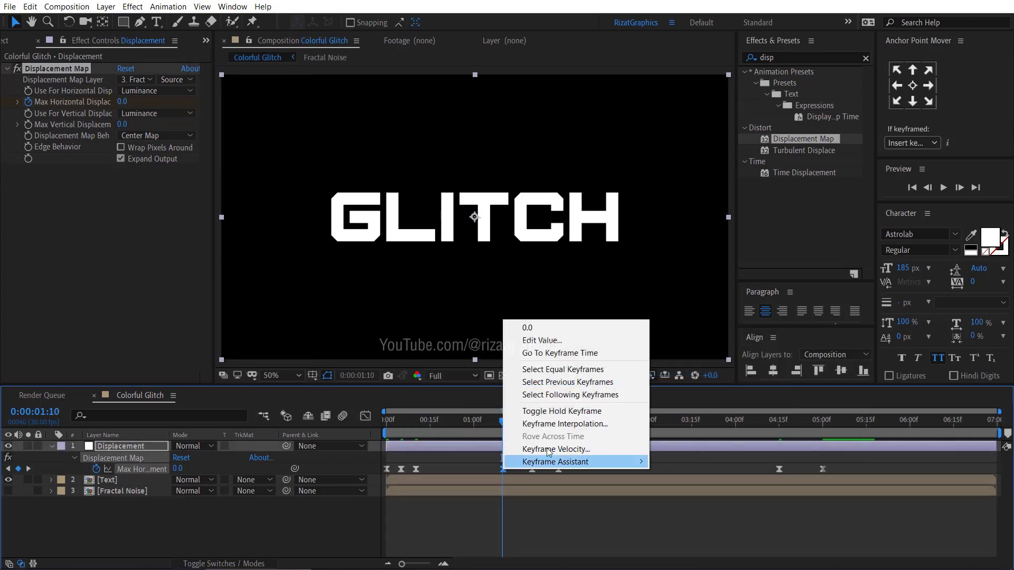
click(606, 411)
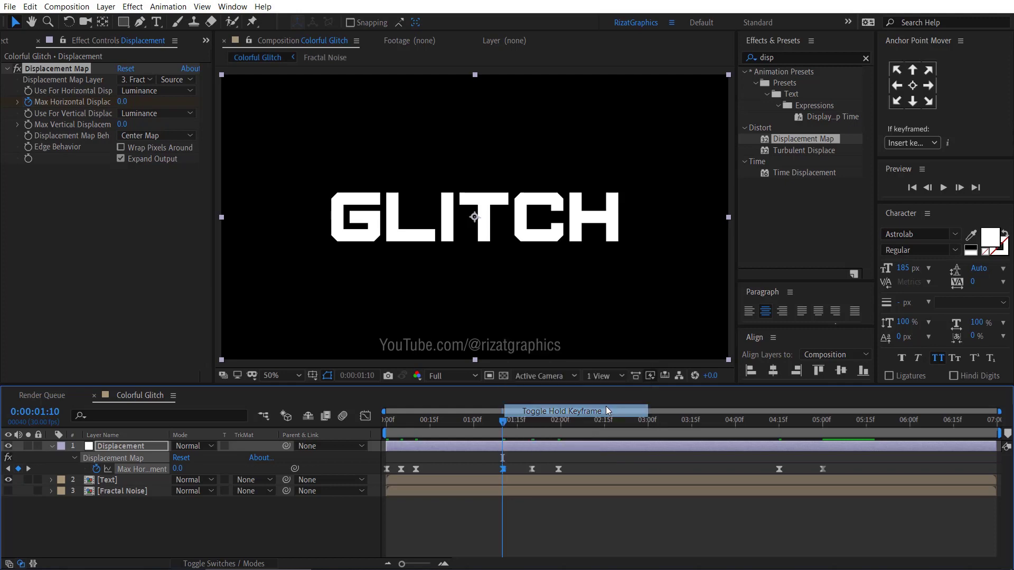
click(385, 422)
key(space)
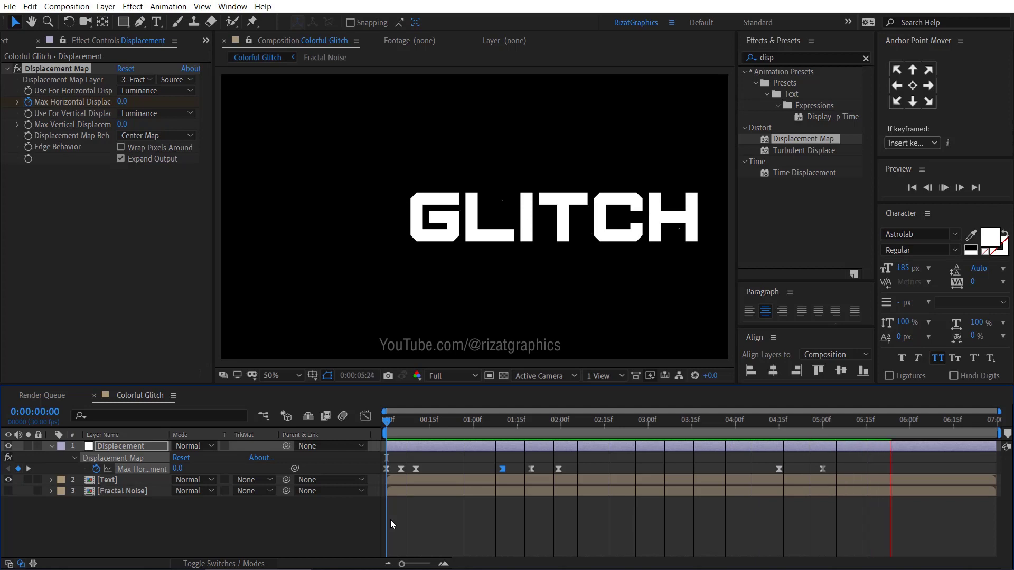
Step: Apply Set Matte to Displacement, taking a Luminance matte from the Fractal Noise layer
key(space)
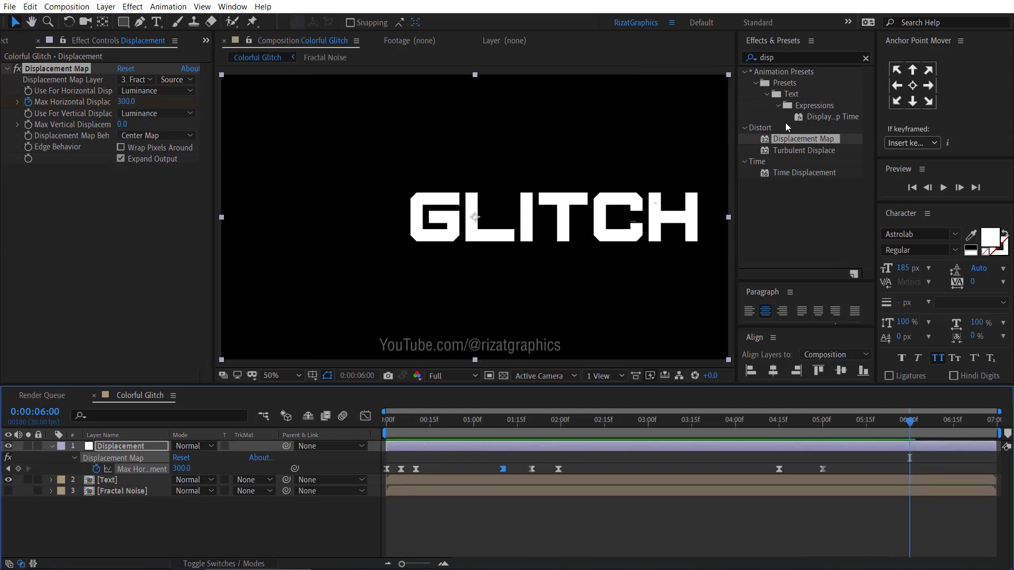
double_click(788, 56)
text(set)
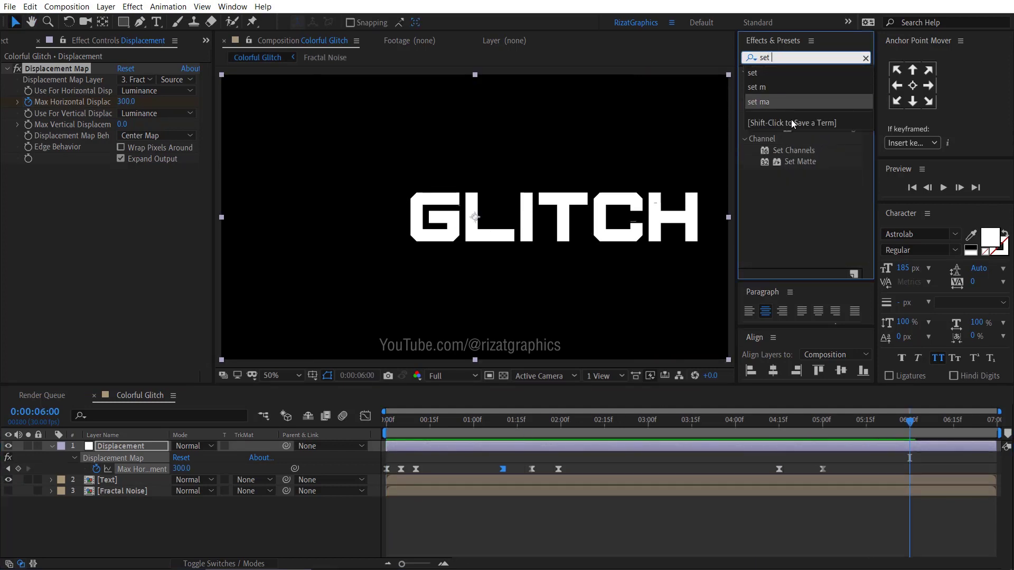
drag(795, 164, 227, 217)
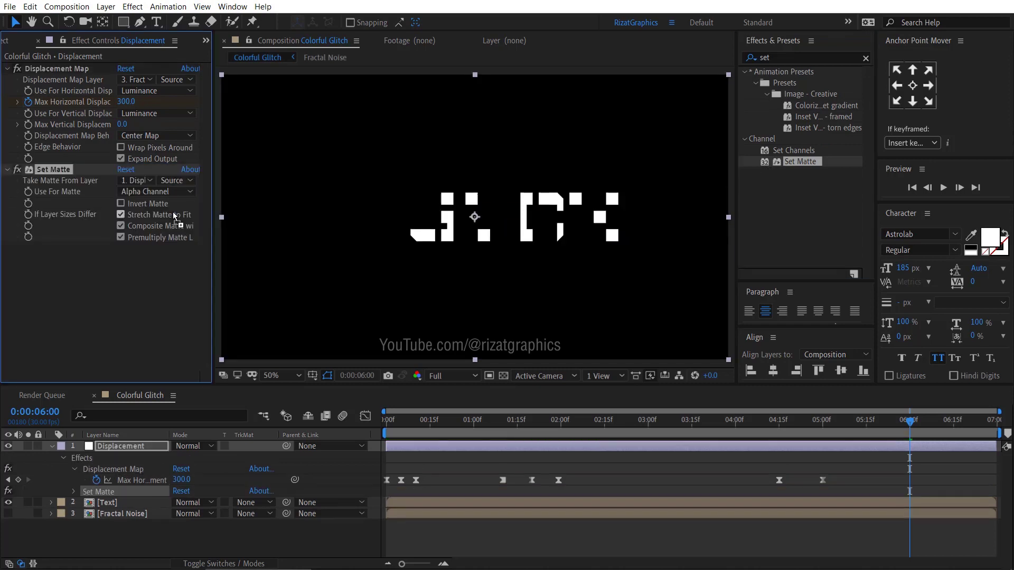
click(144, 181)
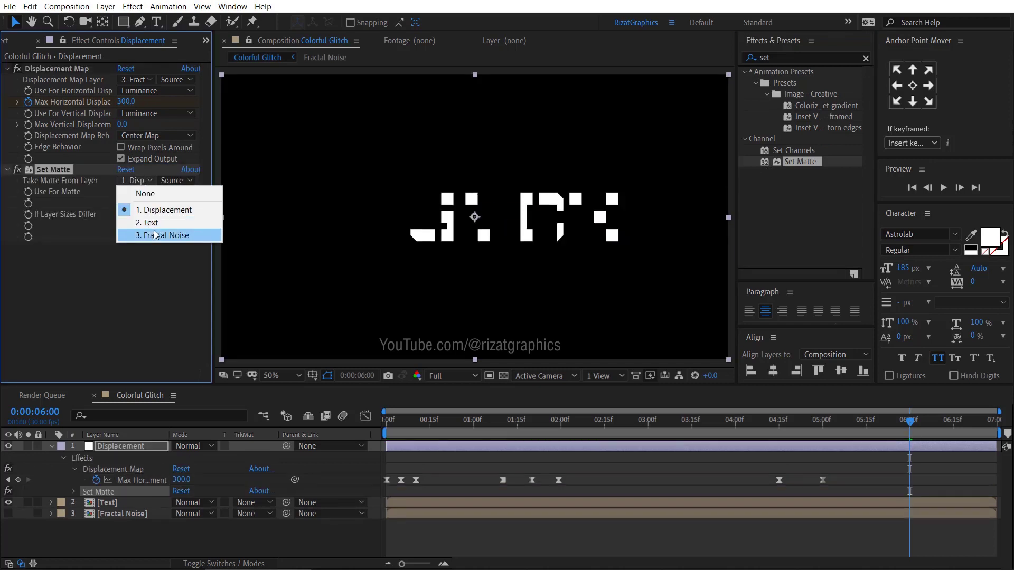
click(155, 234)
key(Home)
click(166, 191)
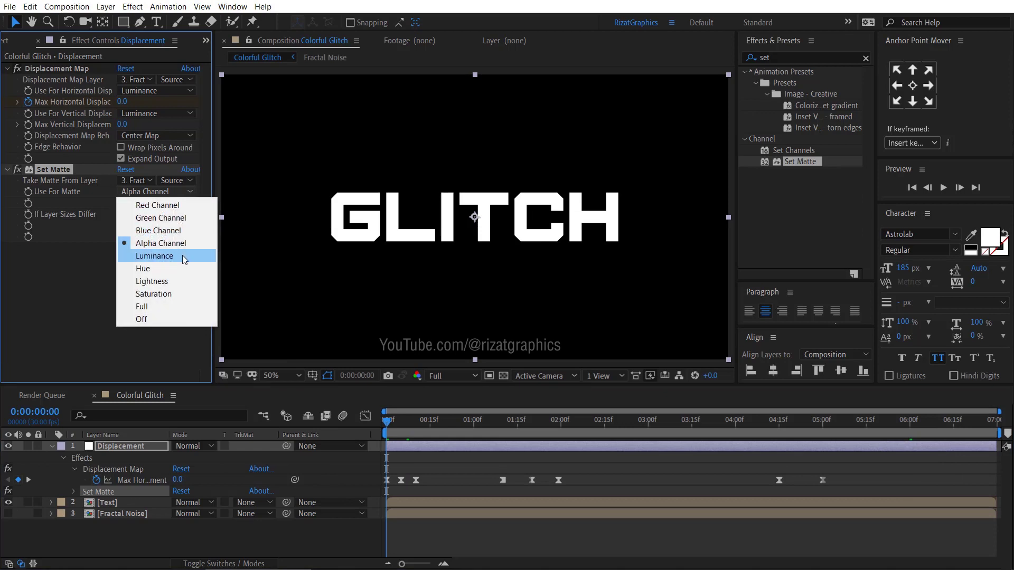
click(182, 255)
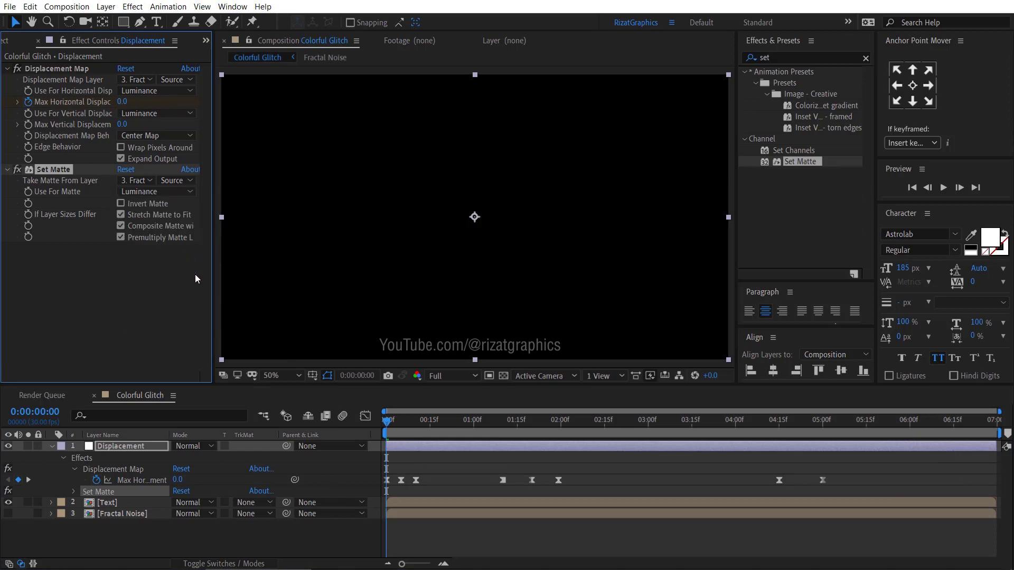
Step: Move Set Matte above Displacement Map, collapse both effects, and preview the result
click(385, 419)
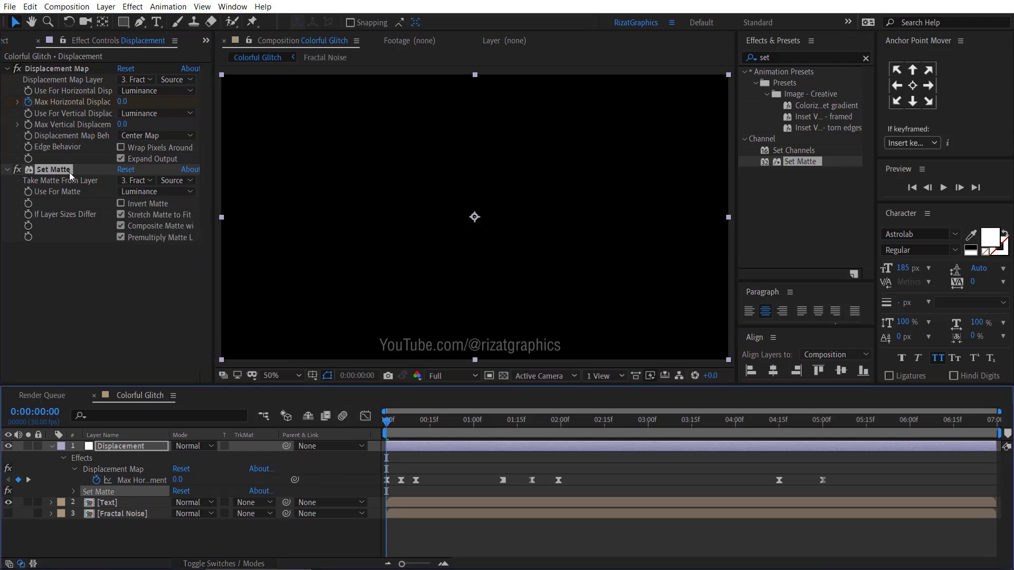
drag(70, 176, 83, 69)
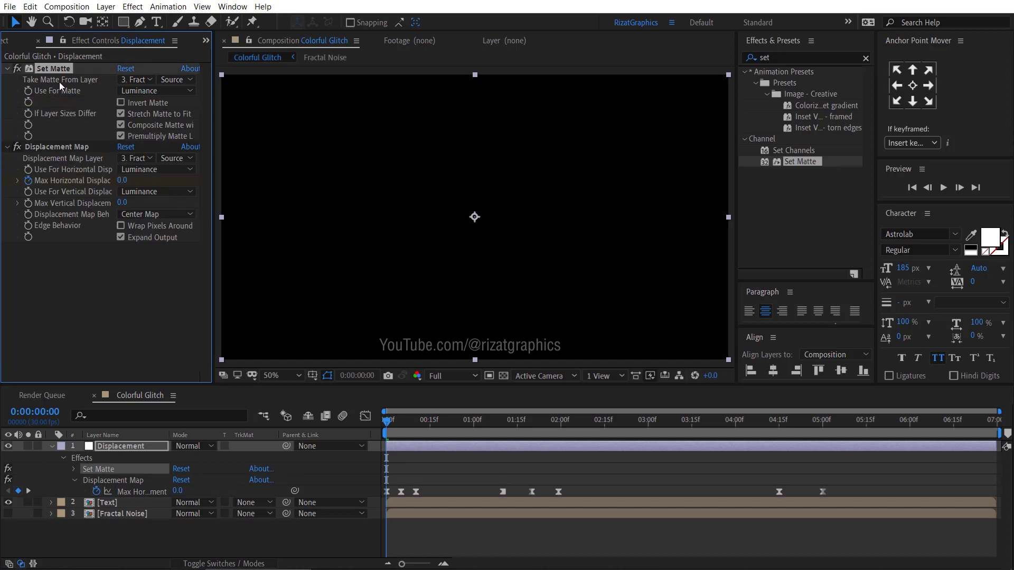
click(8, 69)
click(7, 80)
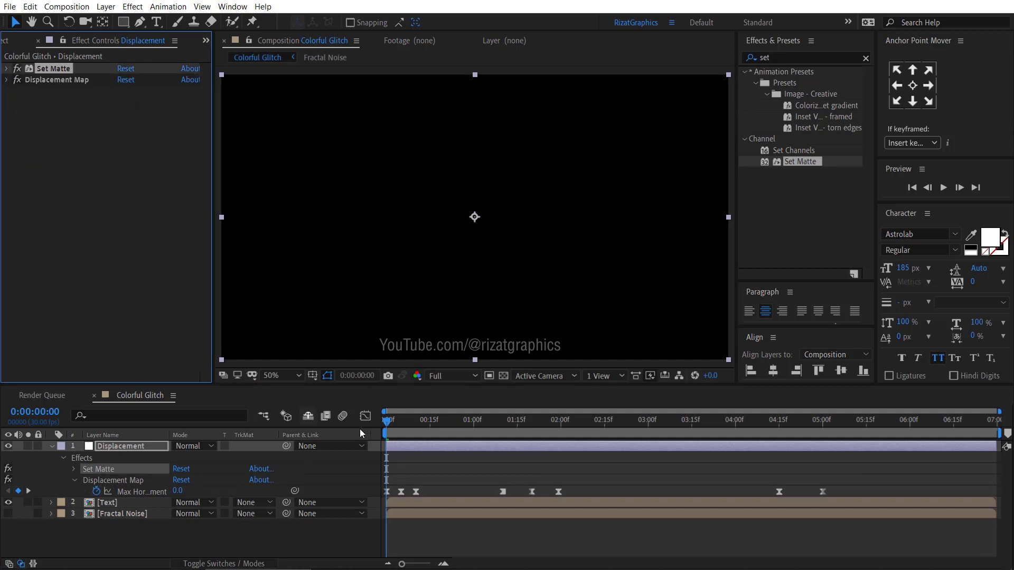
click(412, 544)
key(space)
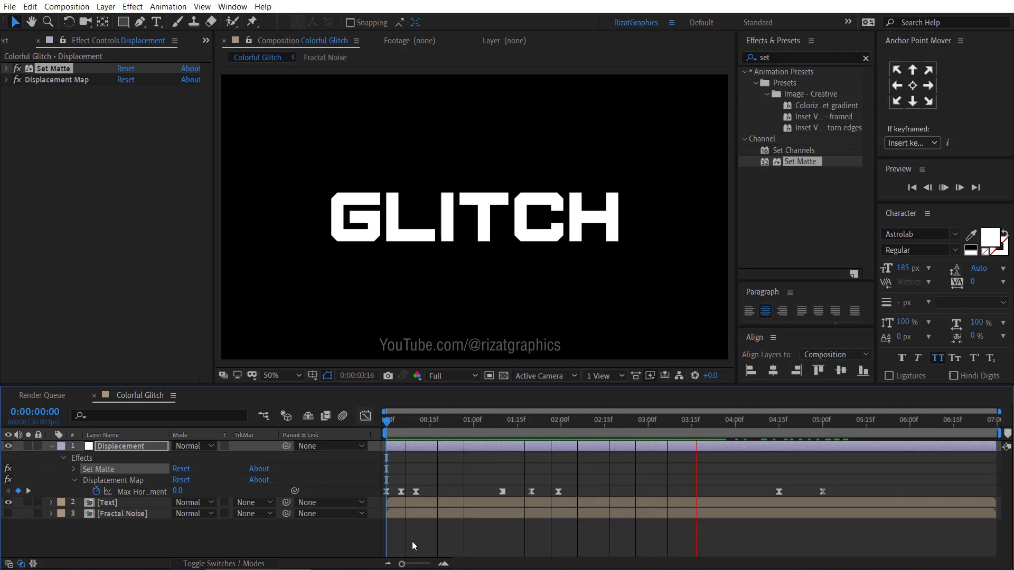
click(504, 442)
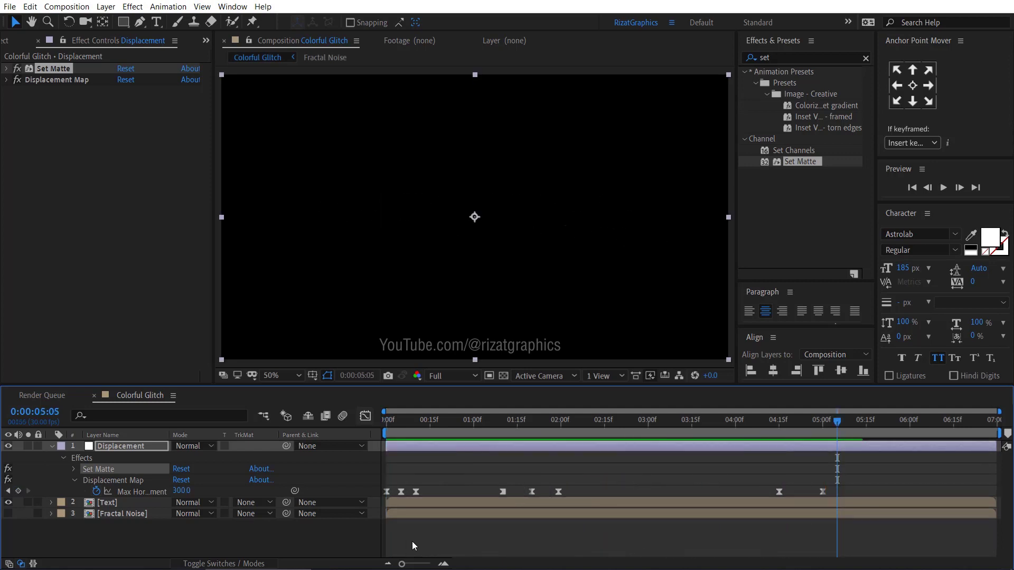
mouse_move(496, 423)
mouse_down()
mouse_move(484, 426)
mouse_move(493, 426)
mouse_up()
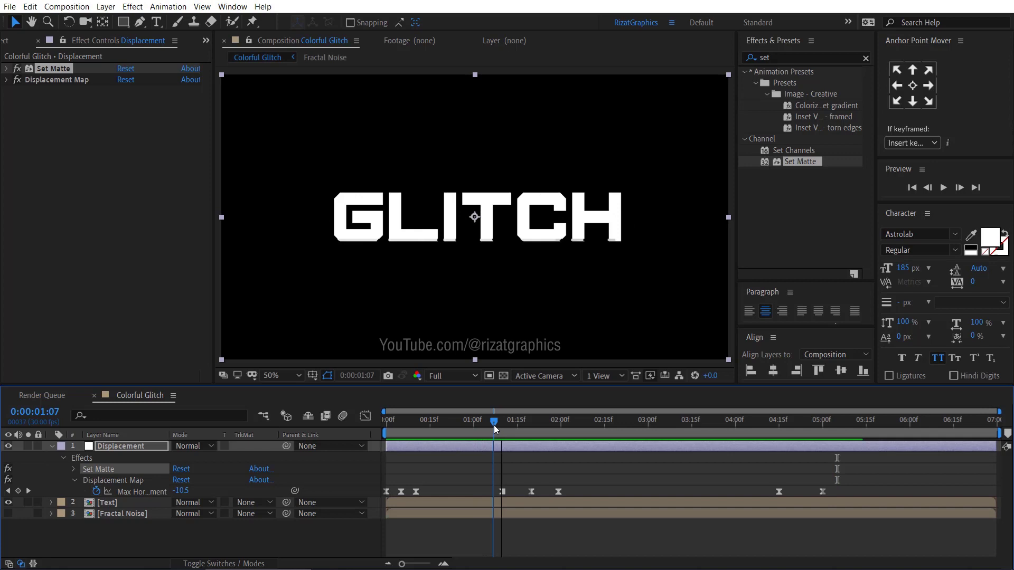
Step: Apply Optics Compensation to the Displacement layer and push Field of View toward 180
drag(785, 56, 741, 58)
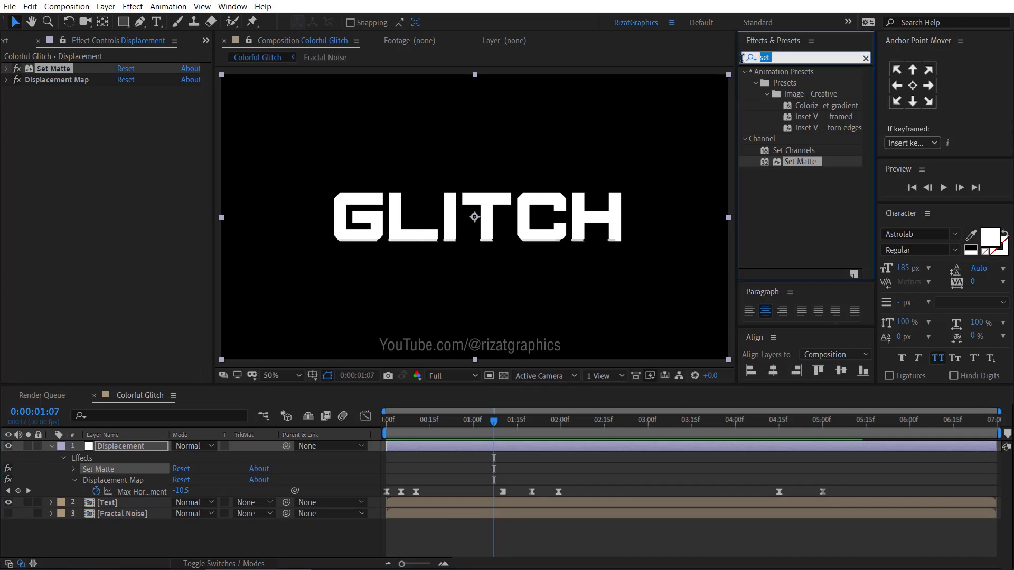
text(opt)
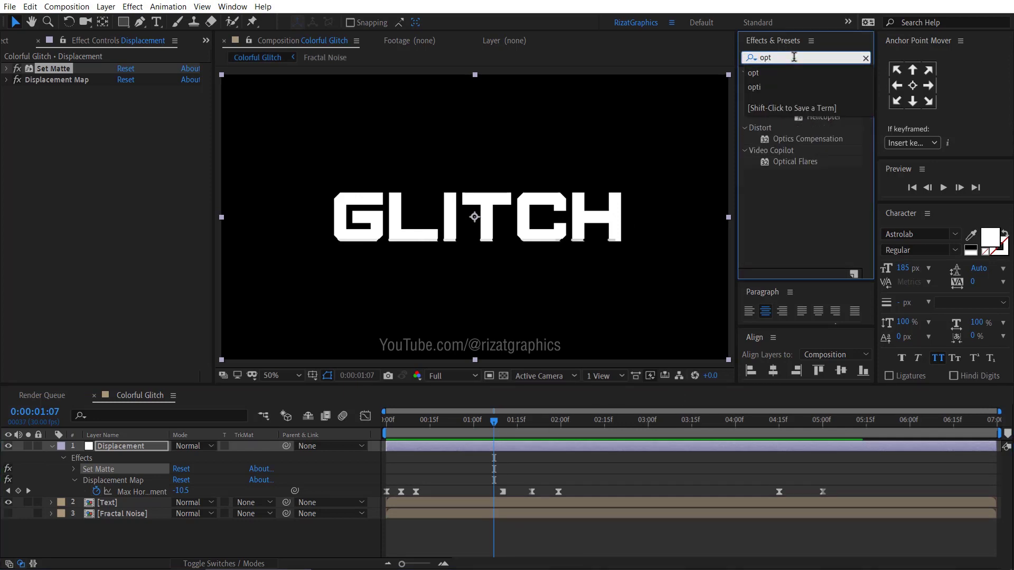
drag(807, 139, 148, 448)
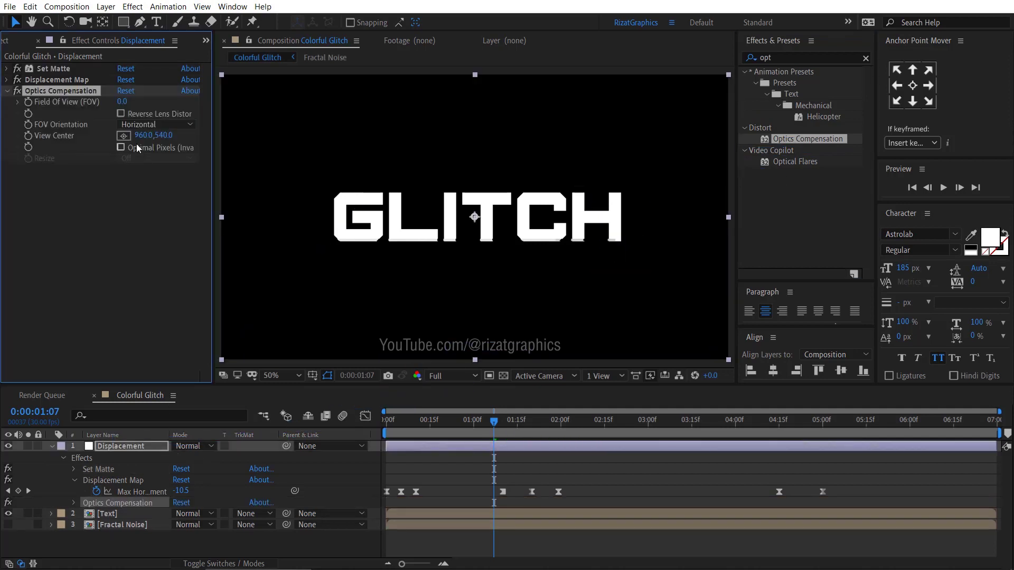
drag(157, 112, 449, 176)
click(464, 421)
click(459, 420)
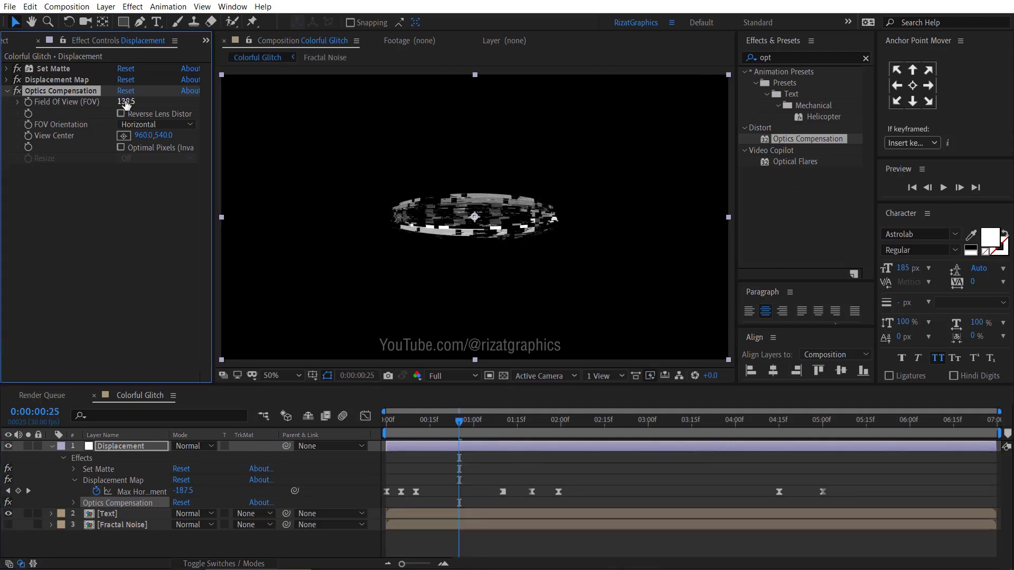
drag(125, 103, 449, 133)
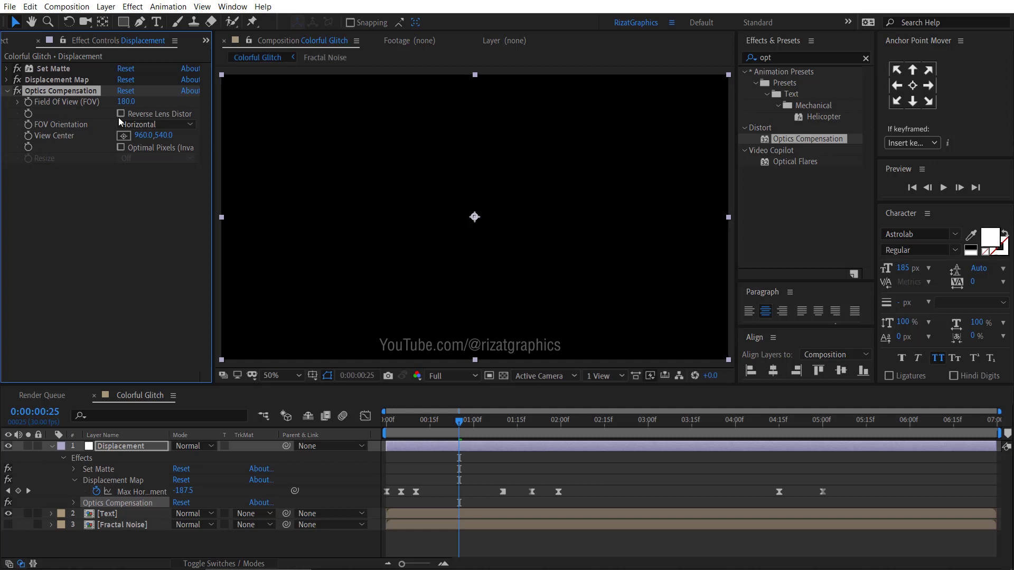
Step: Keyframe Field of View at 180 on 0:00 and 0 at one second, then preview
click(385, 422)
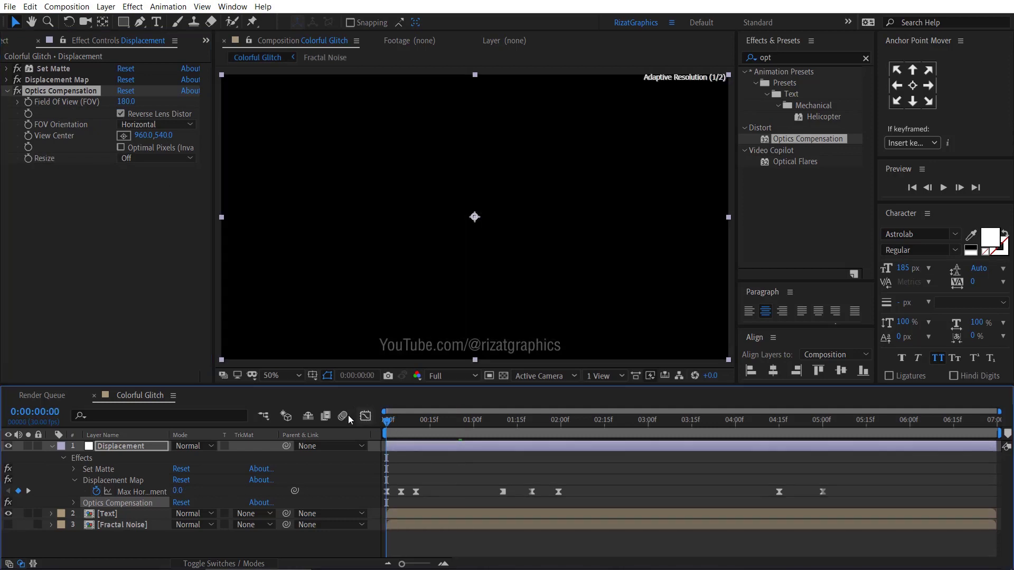
click(29, 110)
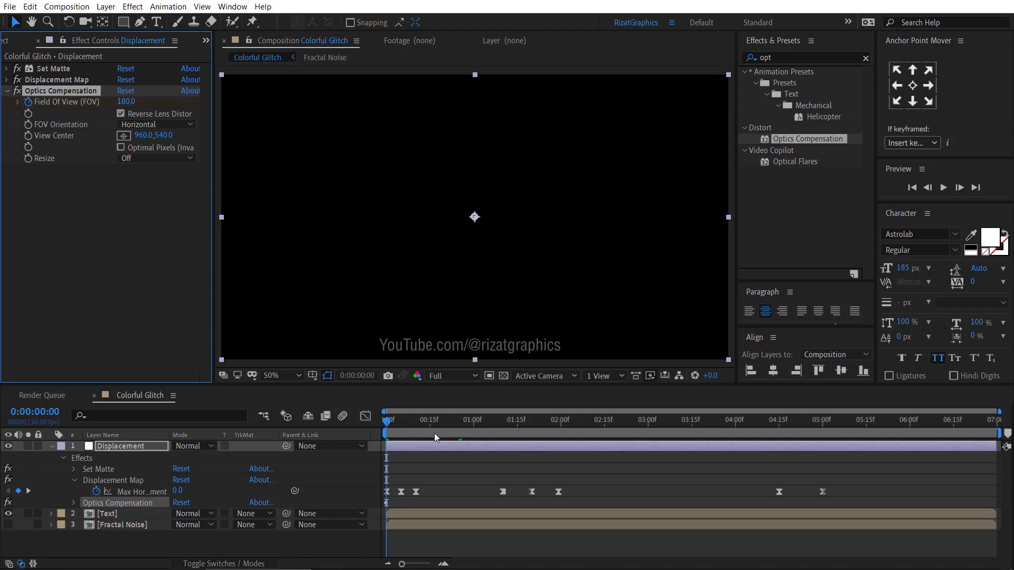
click(474, 424)
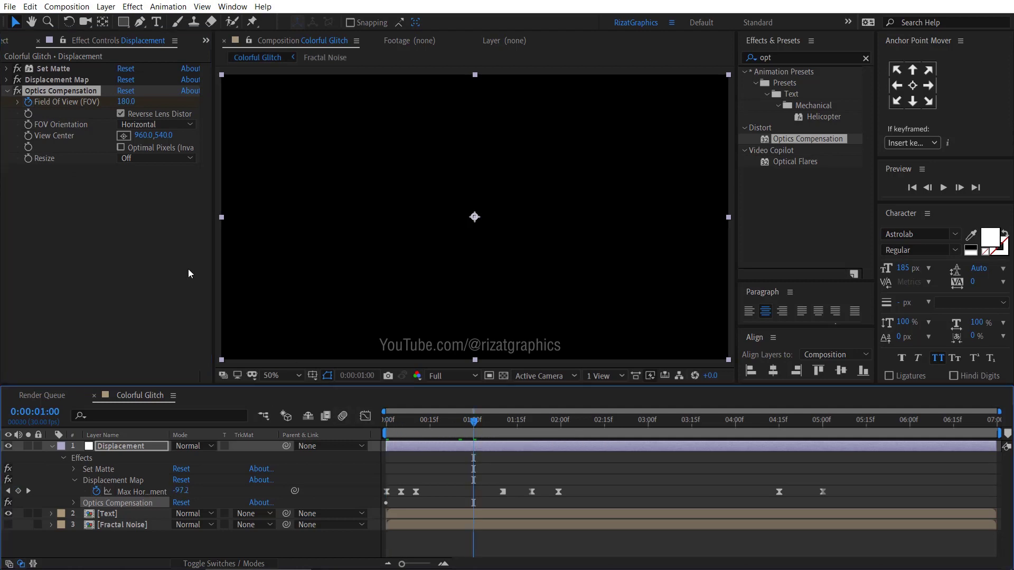
click(127, 103)
text(0)
key(Return)
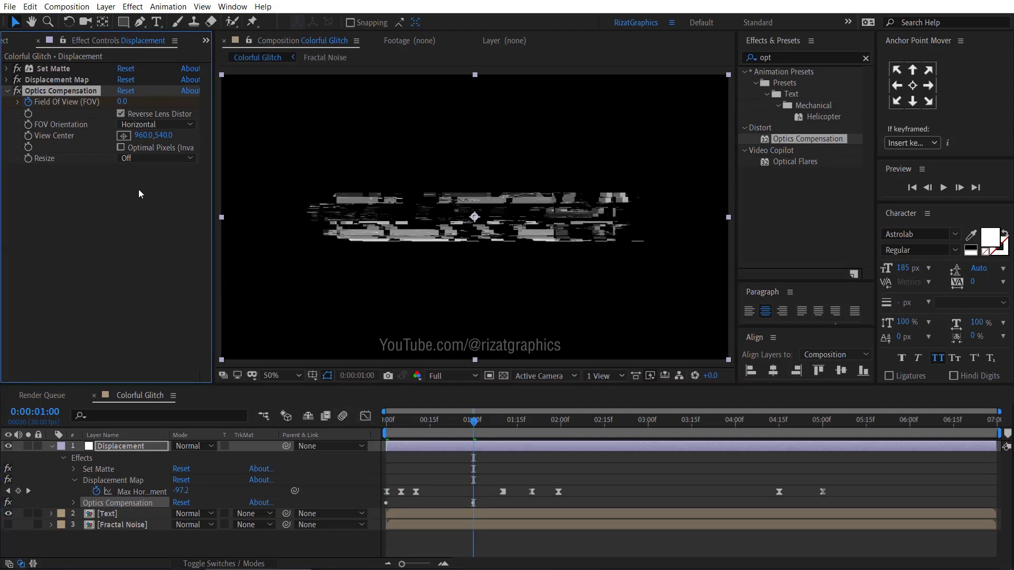
drag(476, 426, 367, 422)
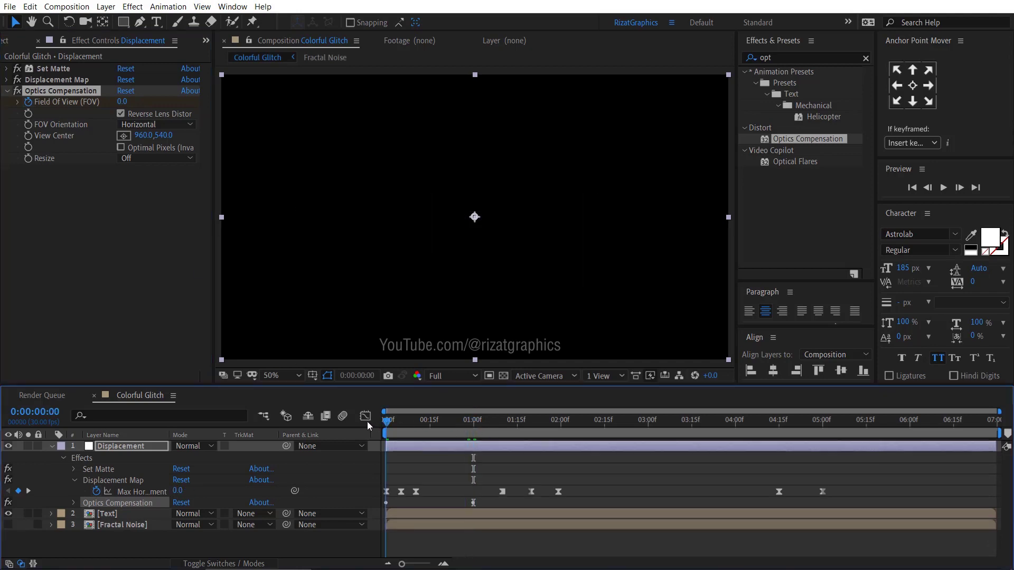
click(943, 188)
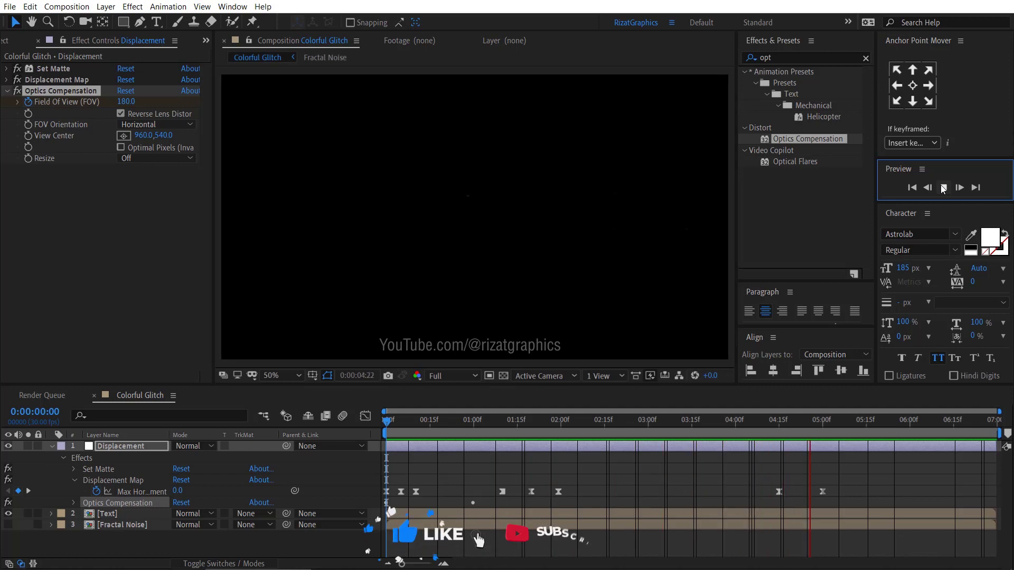
Step: Stop the glitch preview and fold up the Displacement layer's three effects in the timeline
click(943, 188)
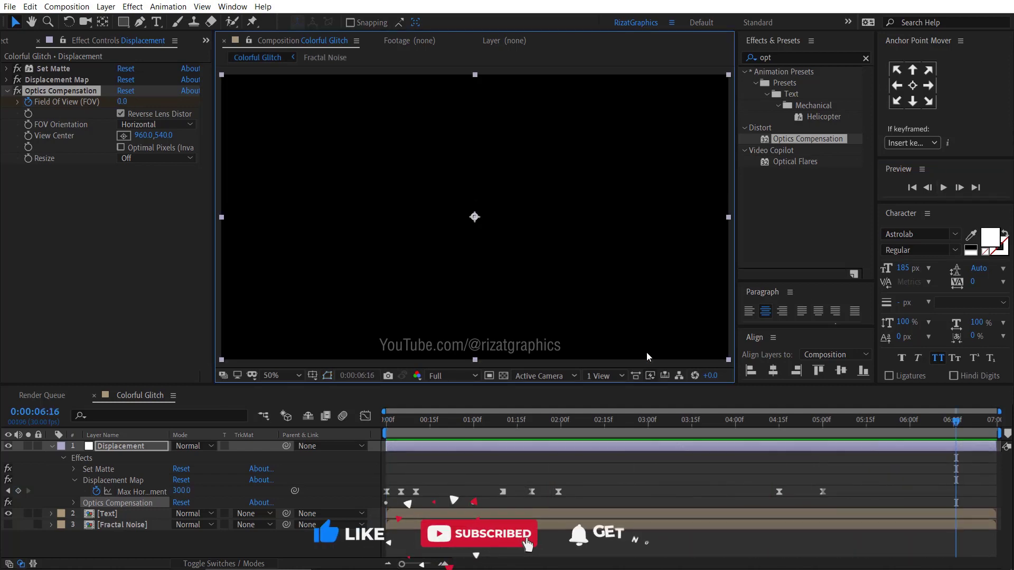
click(52, 447)
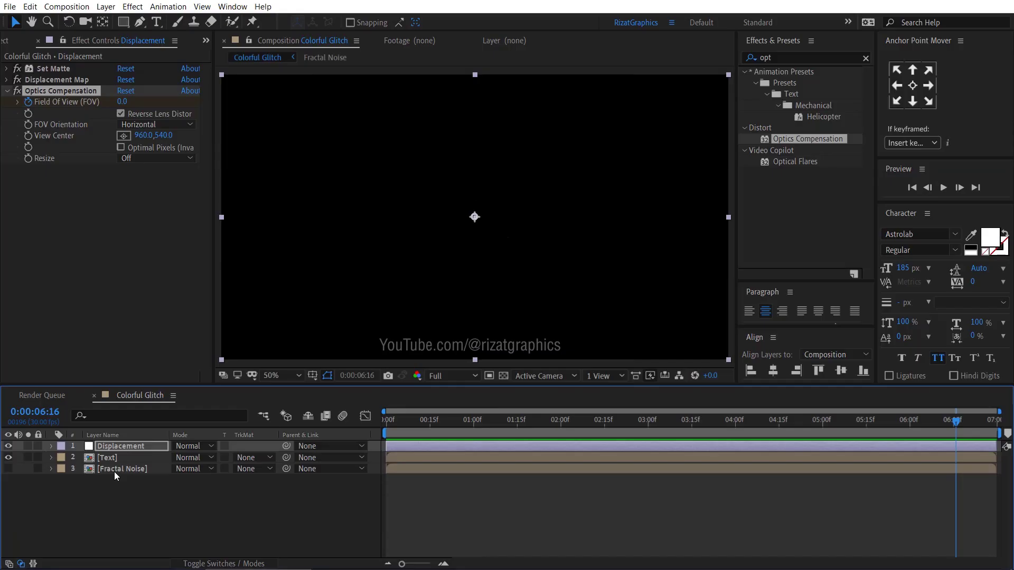
Step: Precompose the Displacement, Text and Fractal Noise layers into 'Glitch Build'
shift+click(114, 468)
right_click(157, 468)
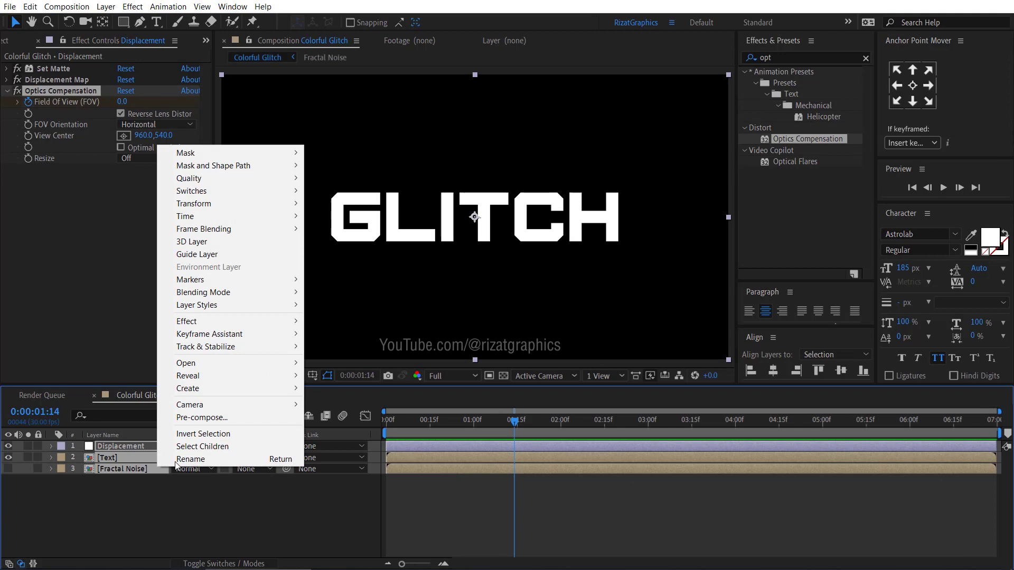
click(205, 417)
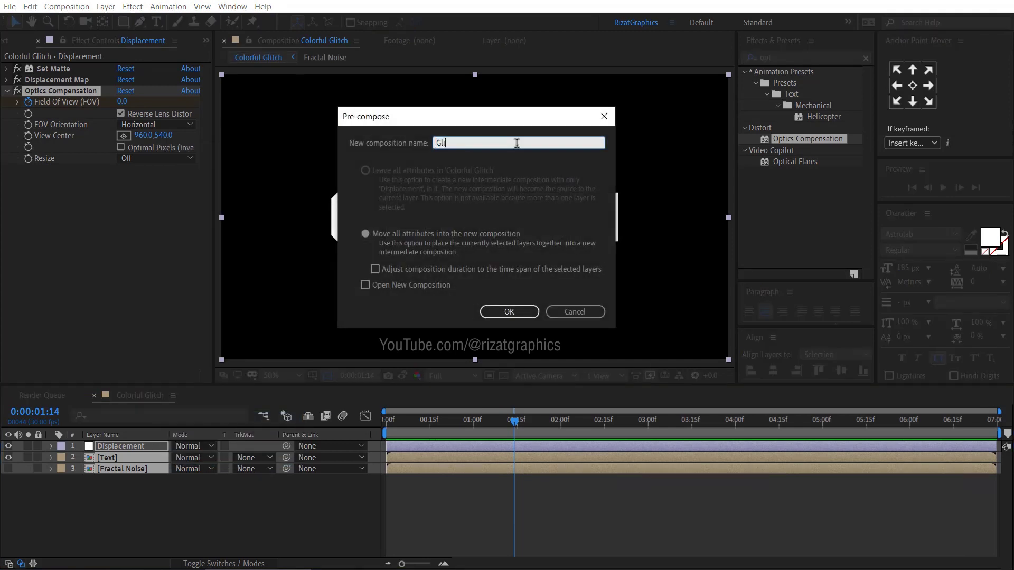
text(Glitch Build)
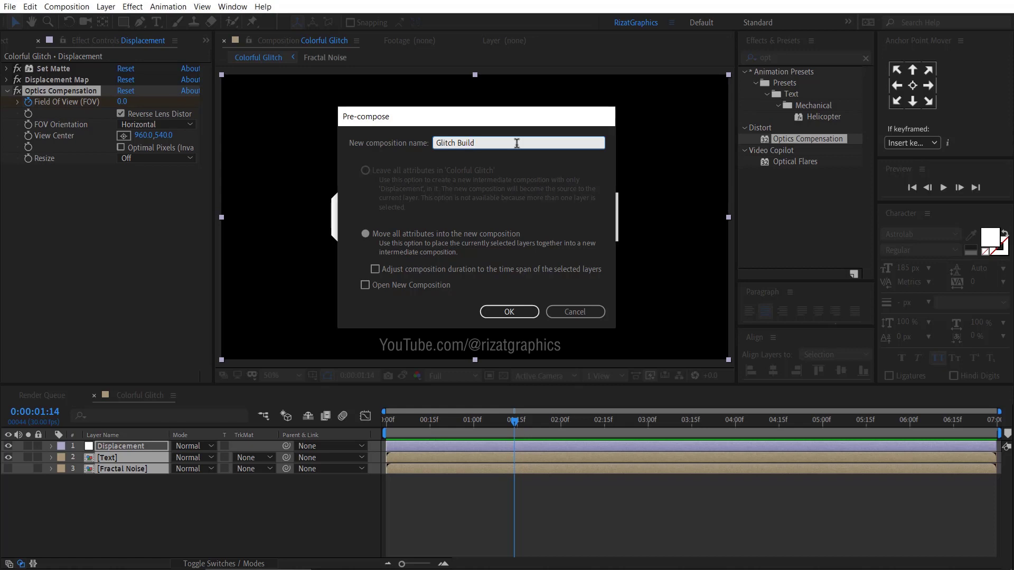
key(Return)
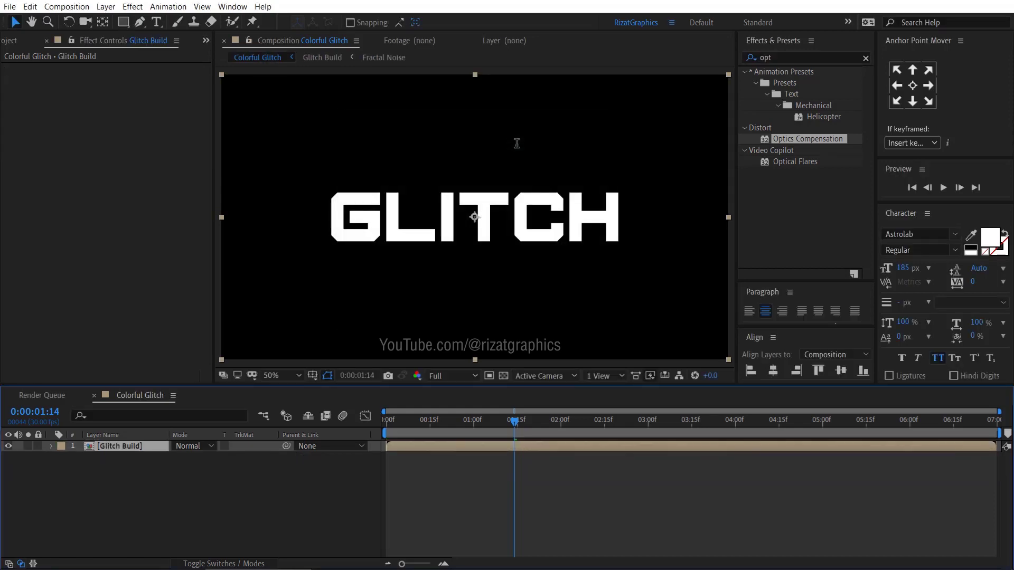
Step: Apply Shift Channels to Glitch Build with Take Green and Take Blue set to Full Off
click(424, 421)
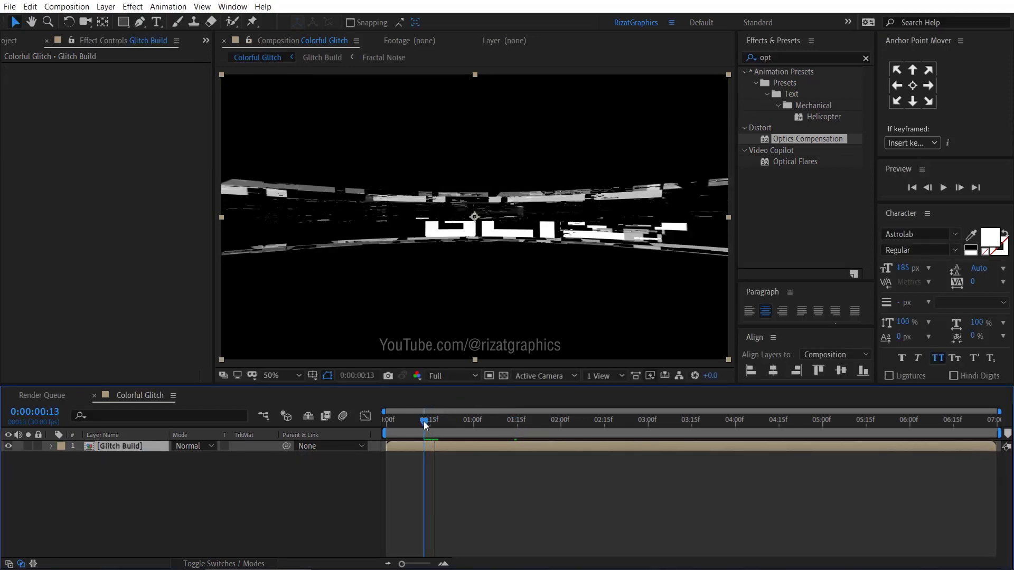
click(793, 55)
text(shift)
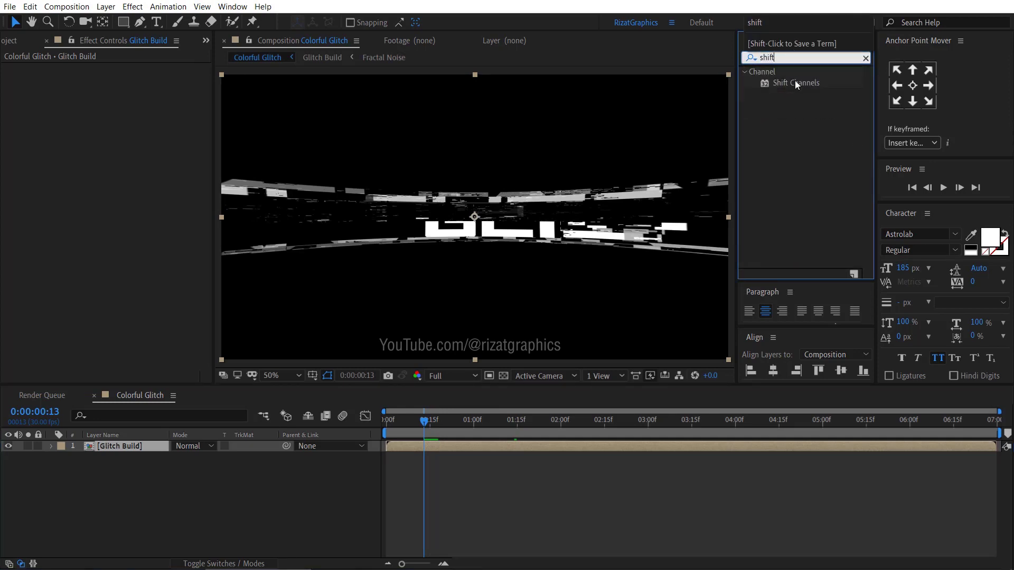
drag(796, 85, 503, 381)
drag(408, 445, 407, 444)
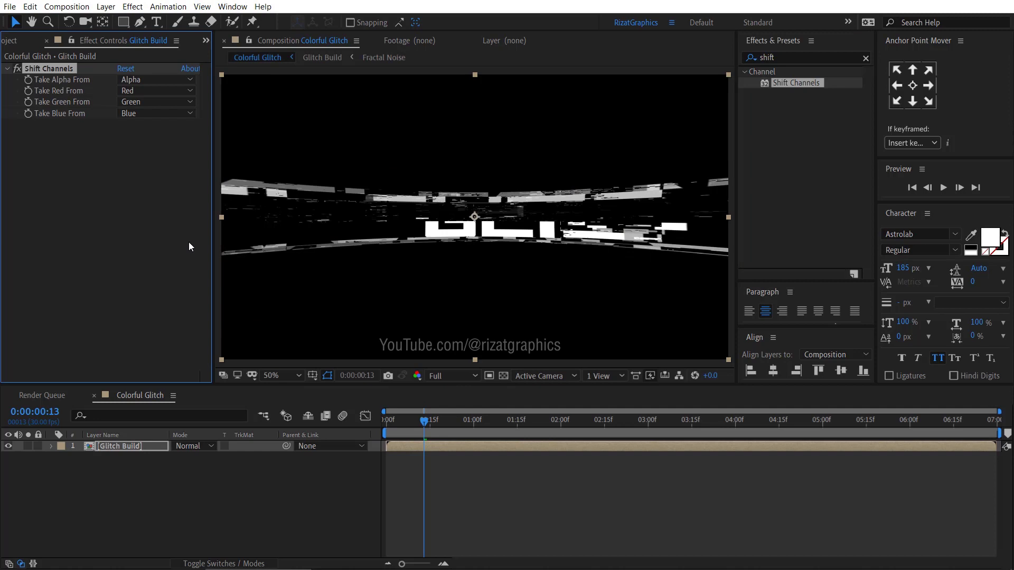
click(185, 104)
click(179, 228)
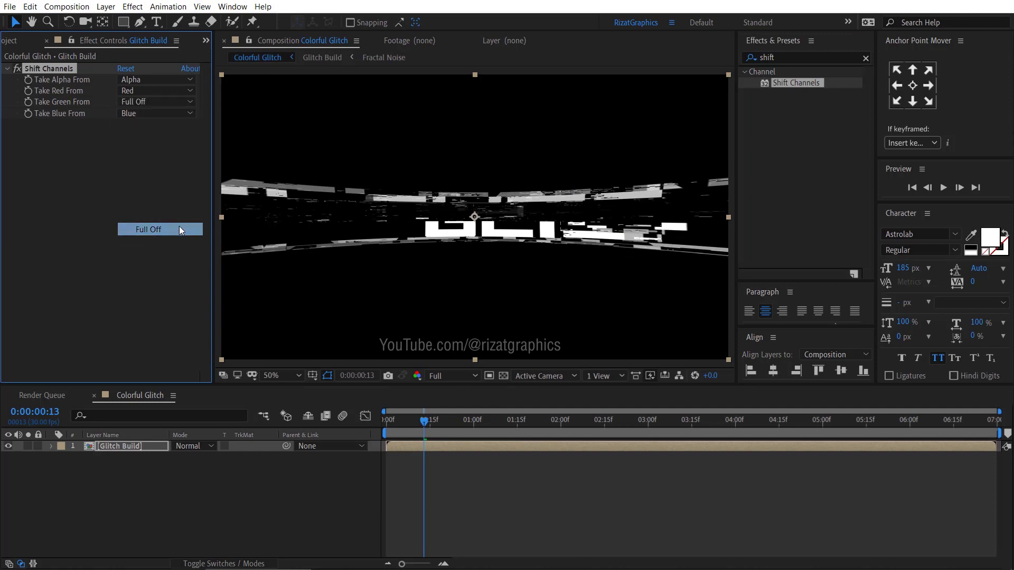
click(182, 113)
click(169, 241)
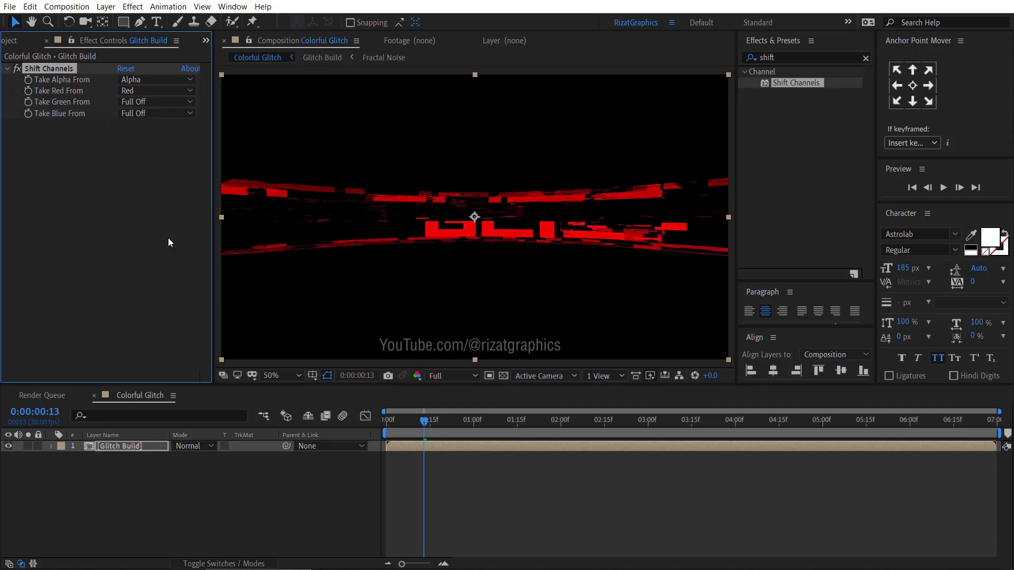
Step: Preview the red glitch and scrub to a clean GLITCH frame
click(382, 421)
key(space)
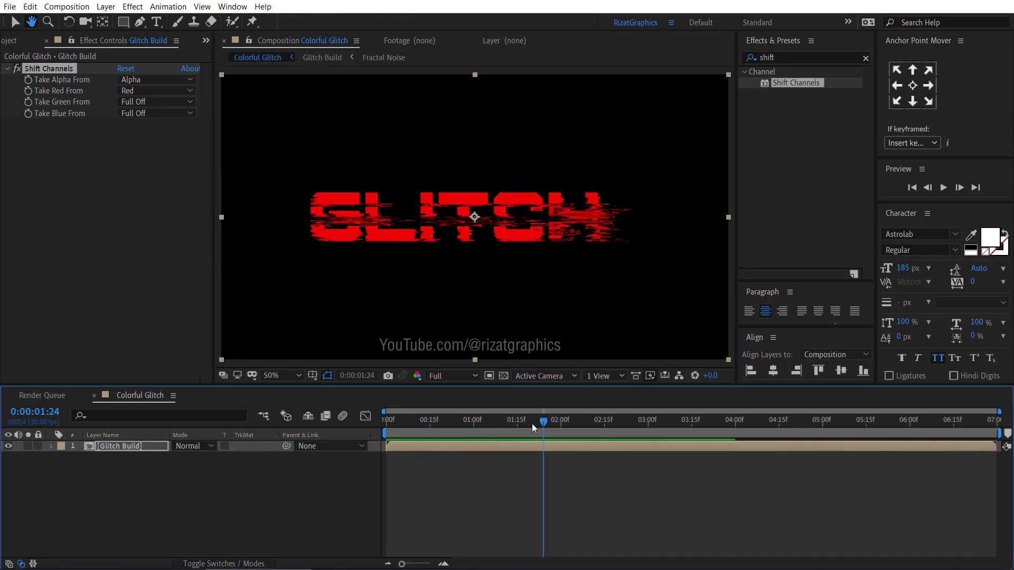
drag(531, 424, 503, 427)
Step: Duplicate Glitch Build and set the copy to Red Full Off, Green from Green
click(149, 445)
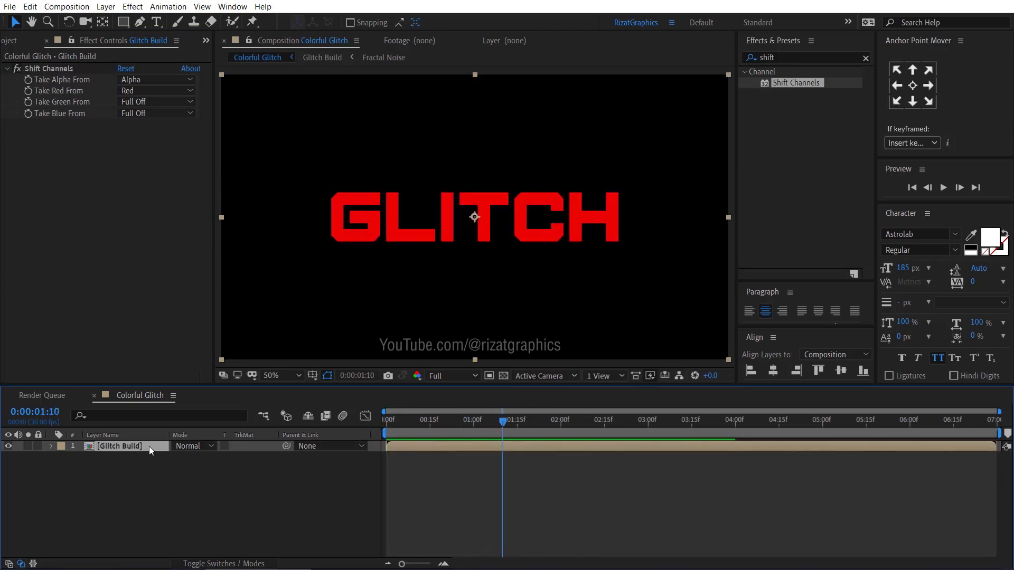
key(ctrl+d)
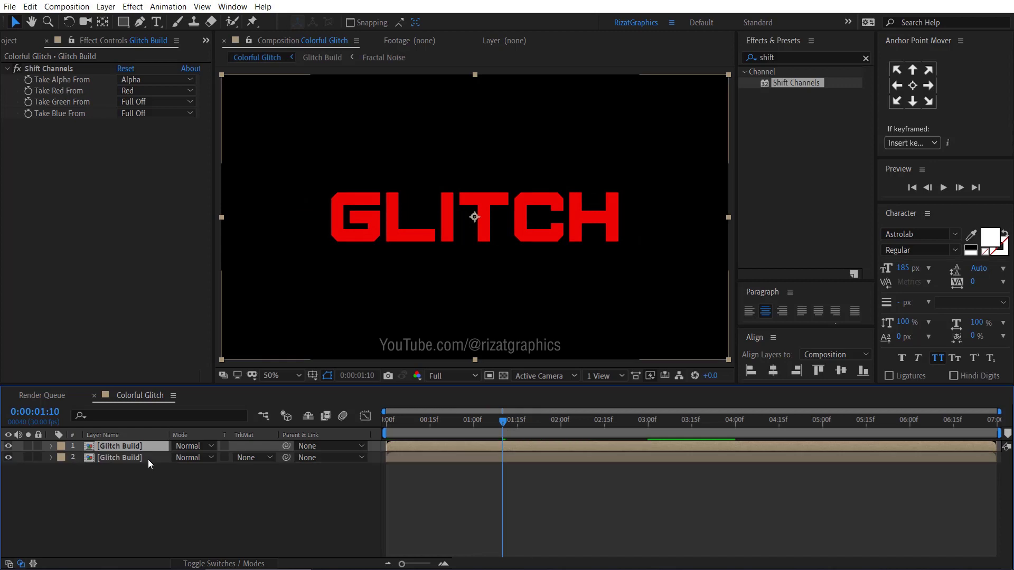
click(148, 458)
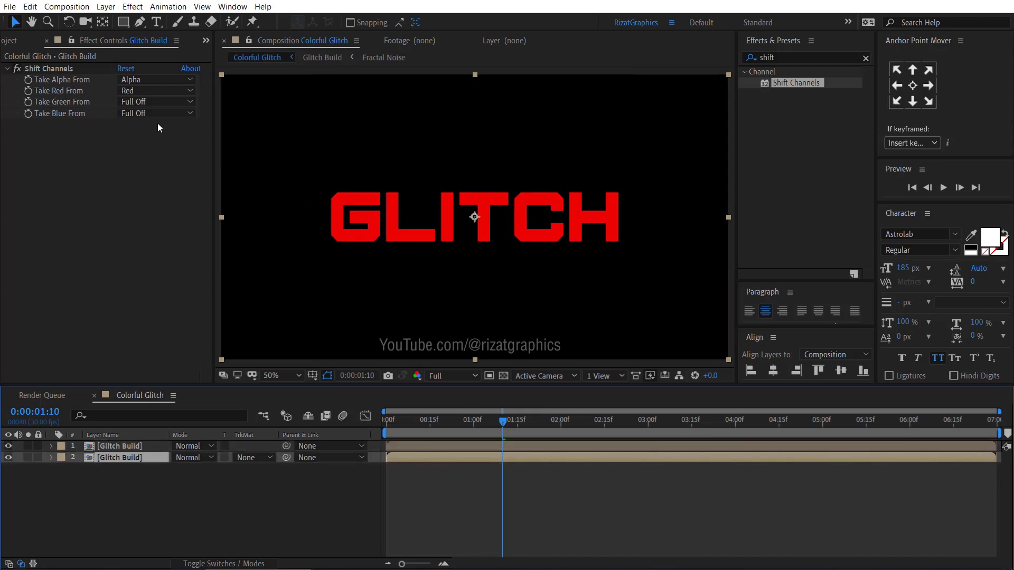
click(160, 92)
click(158, 217)
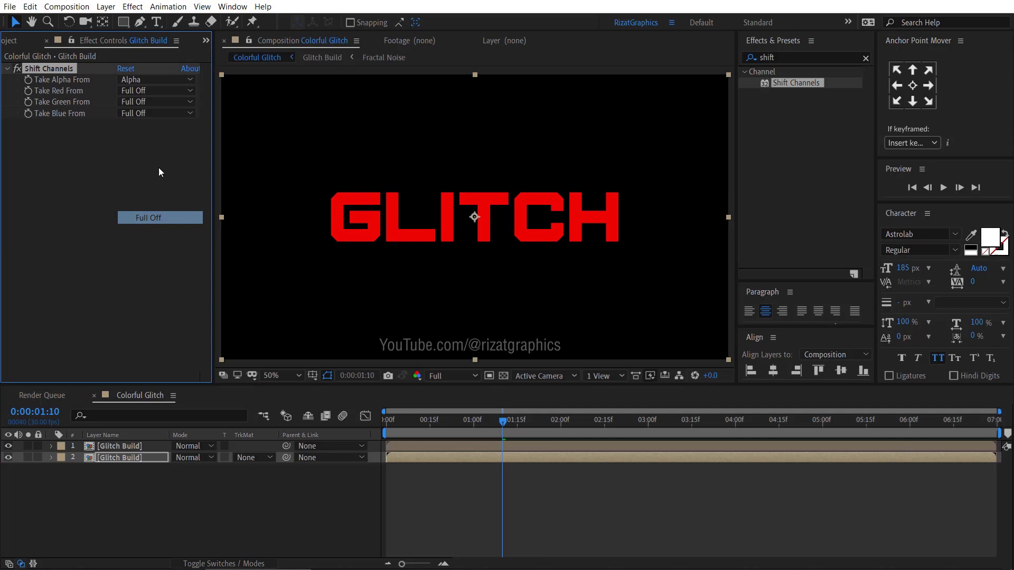
click(151, 100)
click(156, 147)
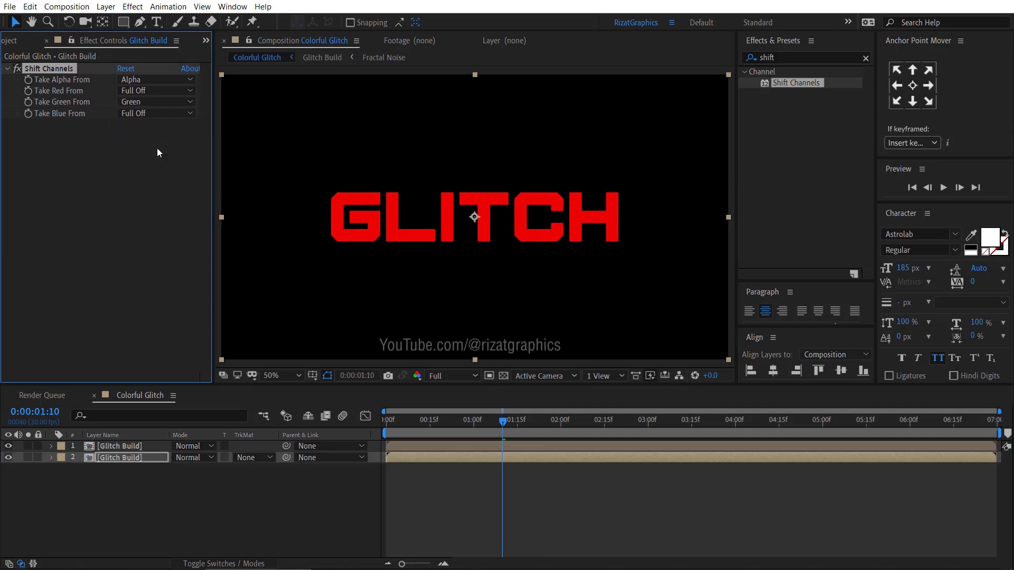
Step: Duplicate the green-only copy and set it to Green Full Off, Blue from Blue
click(132, 458)
key(ctrl+d)
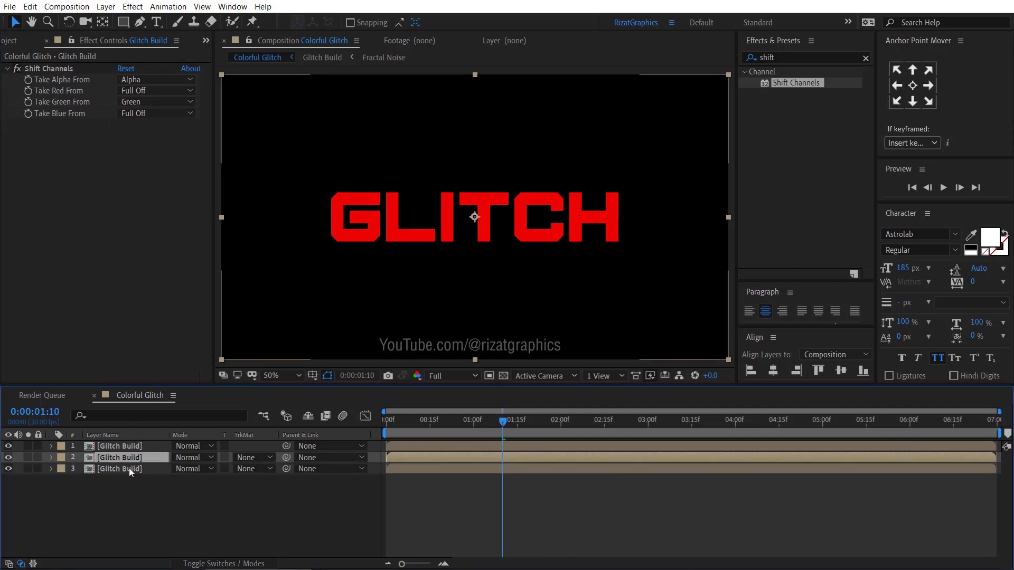
click(128, 468)
click(160, 103)
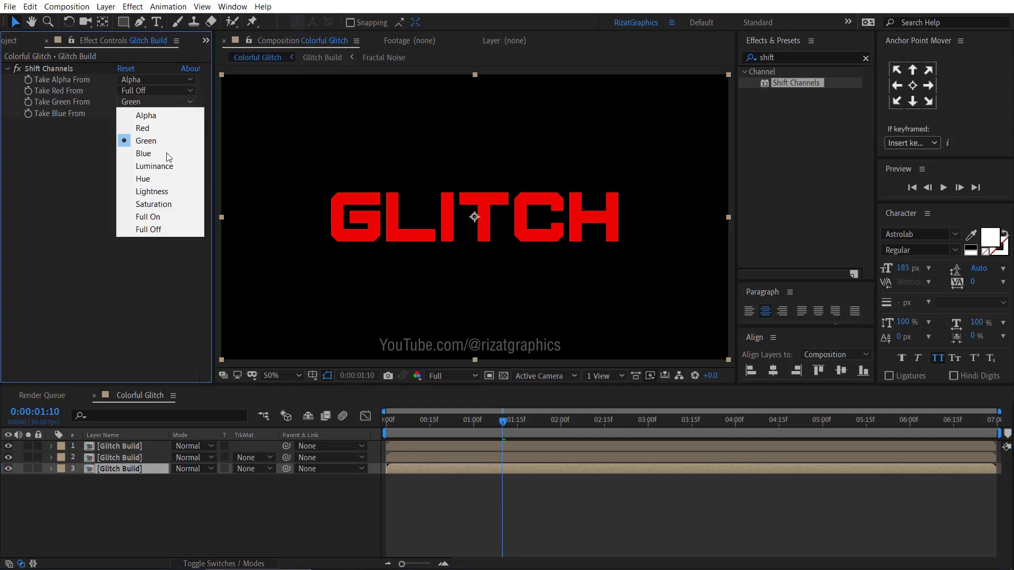
click(170, 230)
click(149, 114)
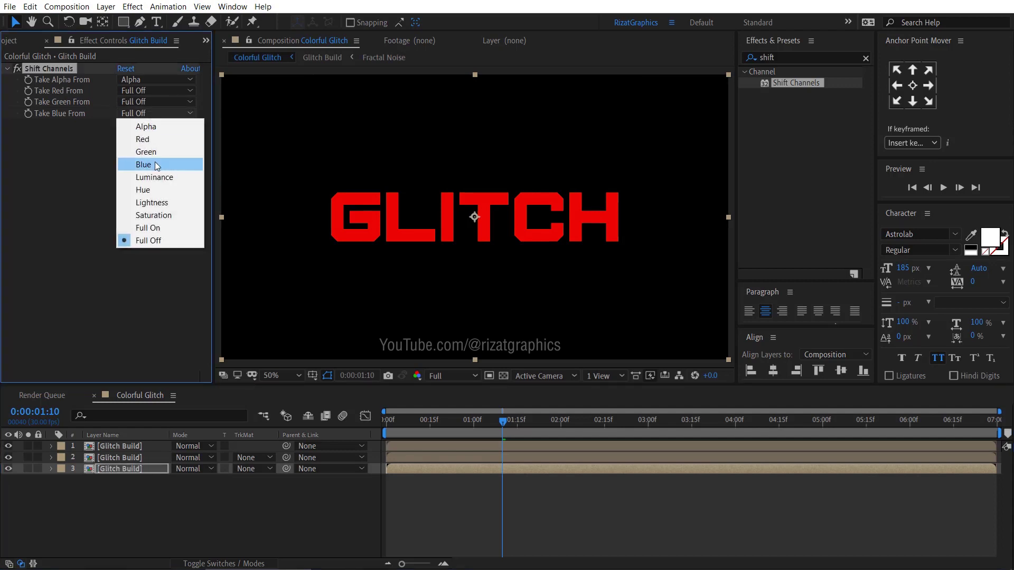
click(143, 165)
click(390, 422)
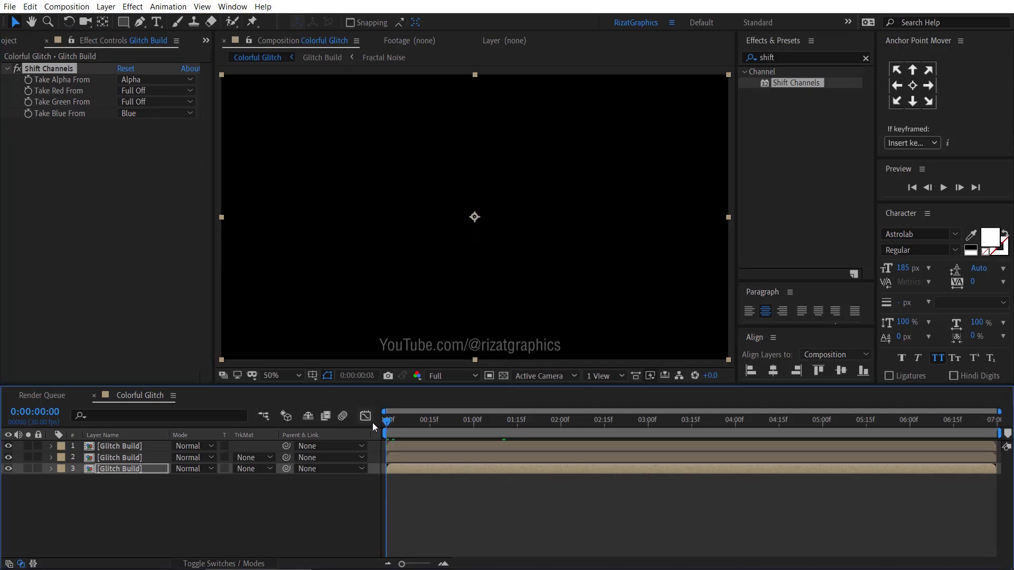
Step: Set the red-only and green-only Glitch Build layers to Screen mode and preview from the start
click(400, 446)
ctrl+click(403, 454)
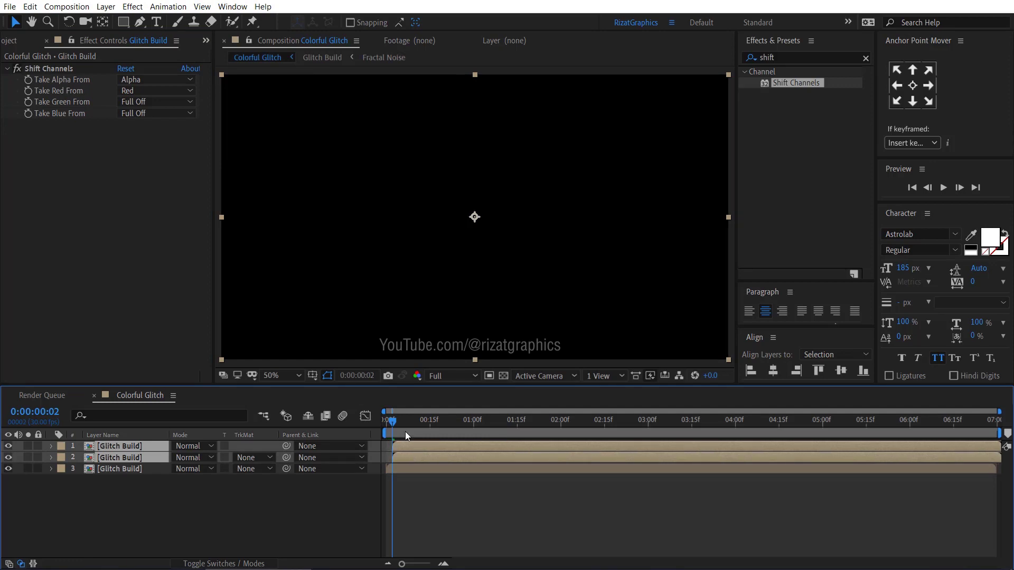
key(Page_Down)
key(Page_Down)
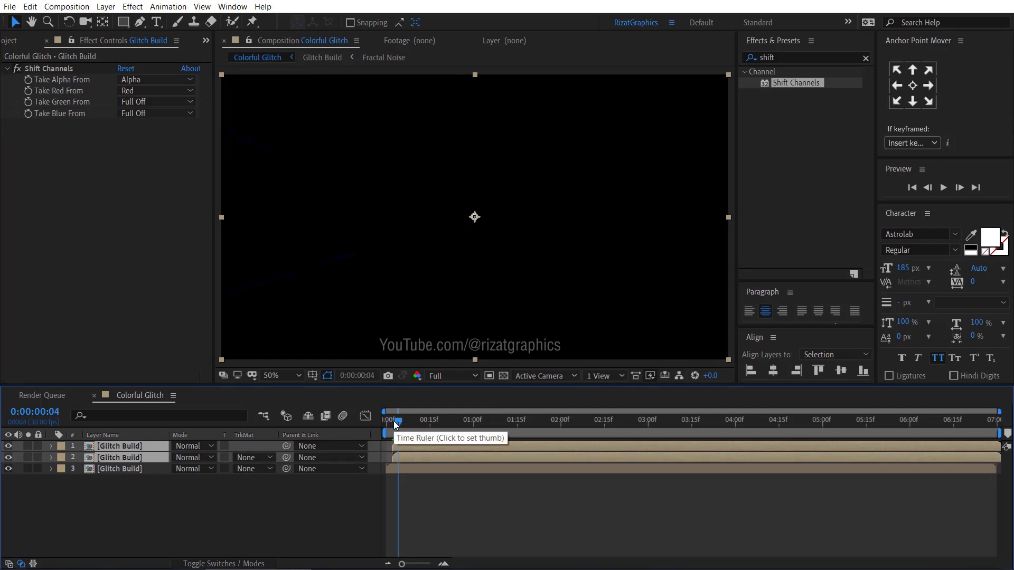
click(404, 486)
click(407, 446)
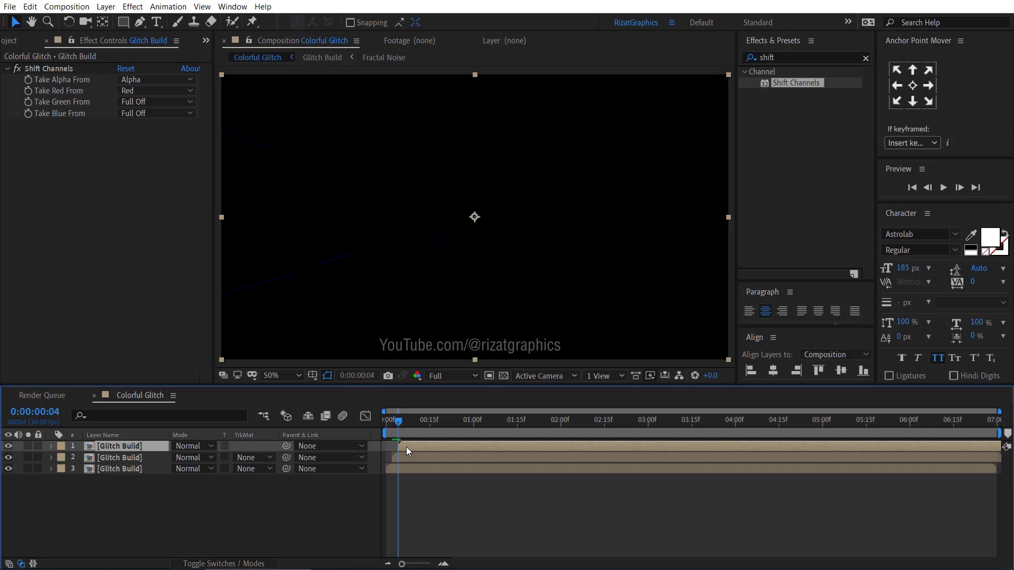
ctrl+click(176, 456)
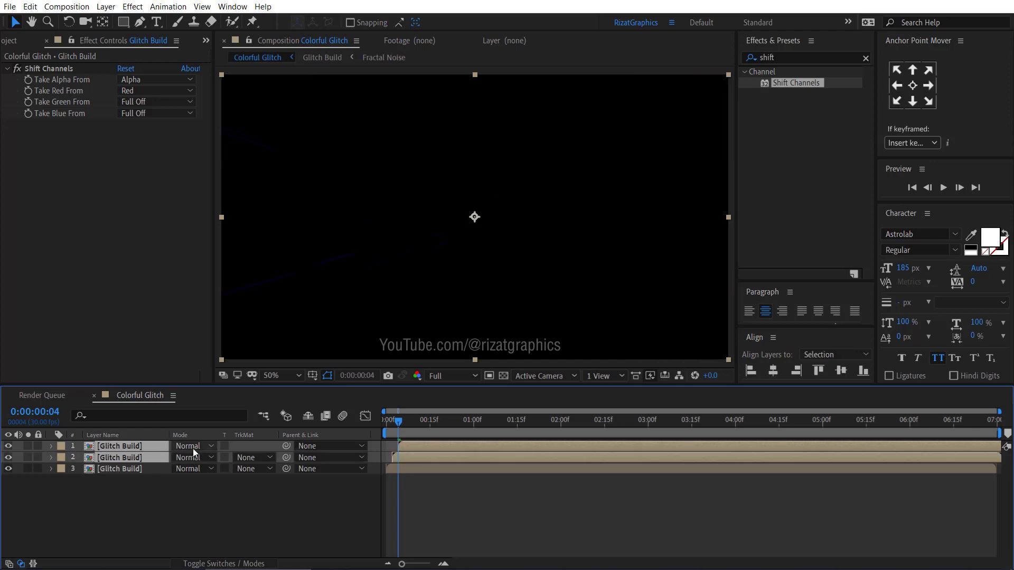
click(193, 448)
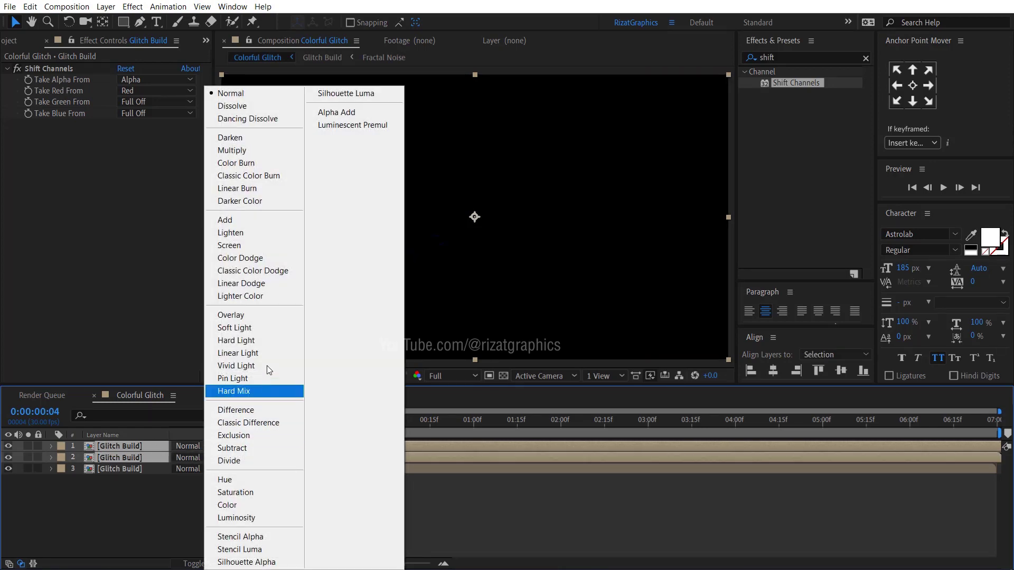
click(268, 246)
click(389, 420)
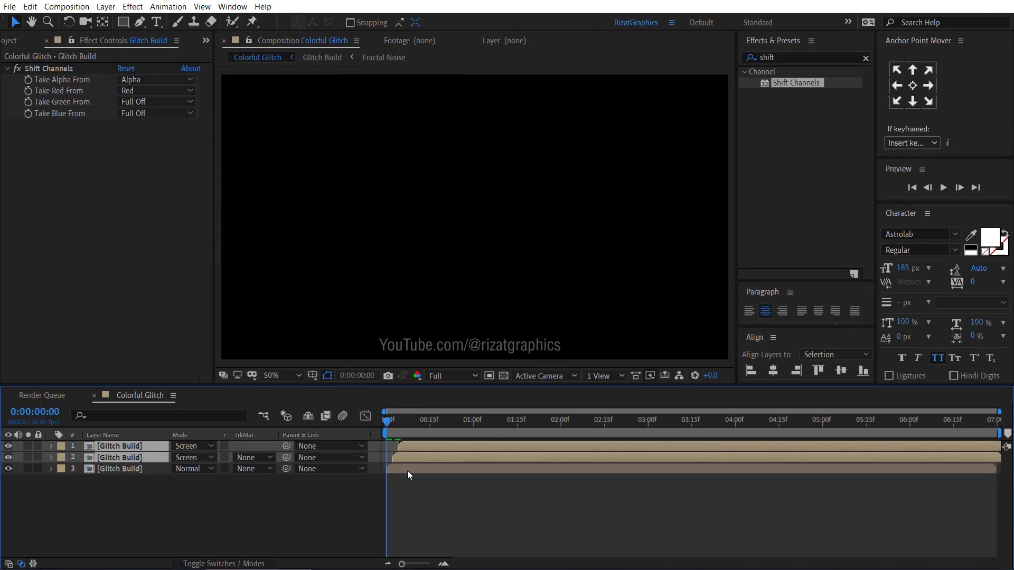
key(space)
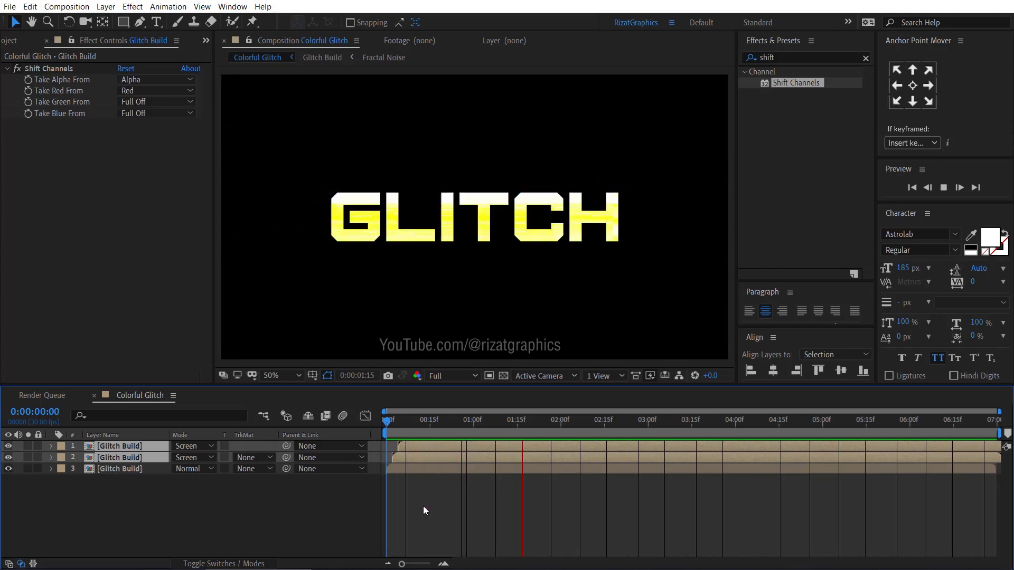
Step: Pre-compose the three channel layers into a comp named 'Glitch'
key(space)
click(11, 40)
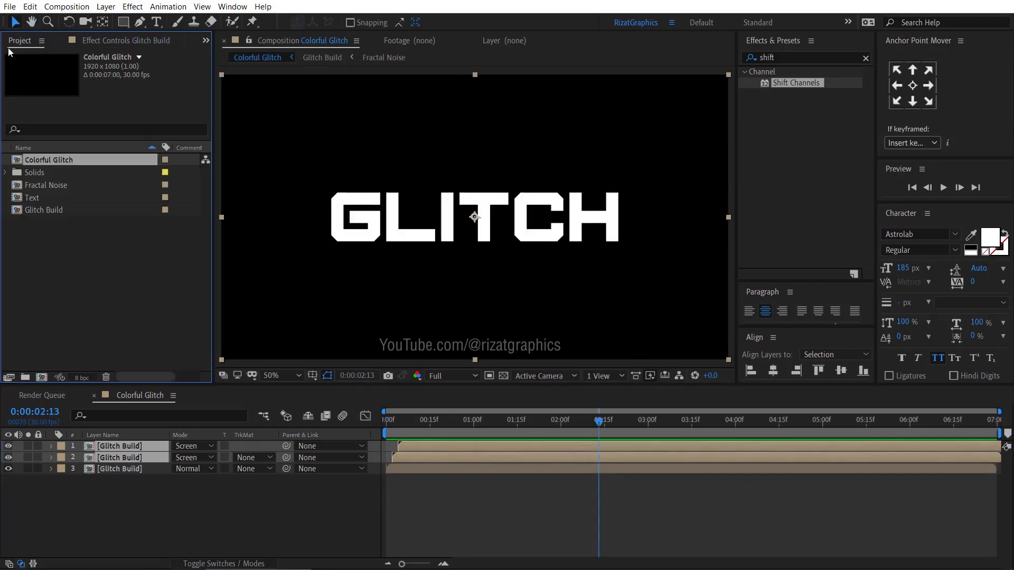
right_click(120, 469)
click(173, 417)
text(Glitch)
key(Return)
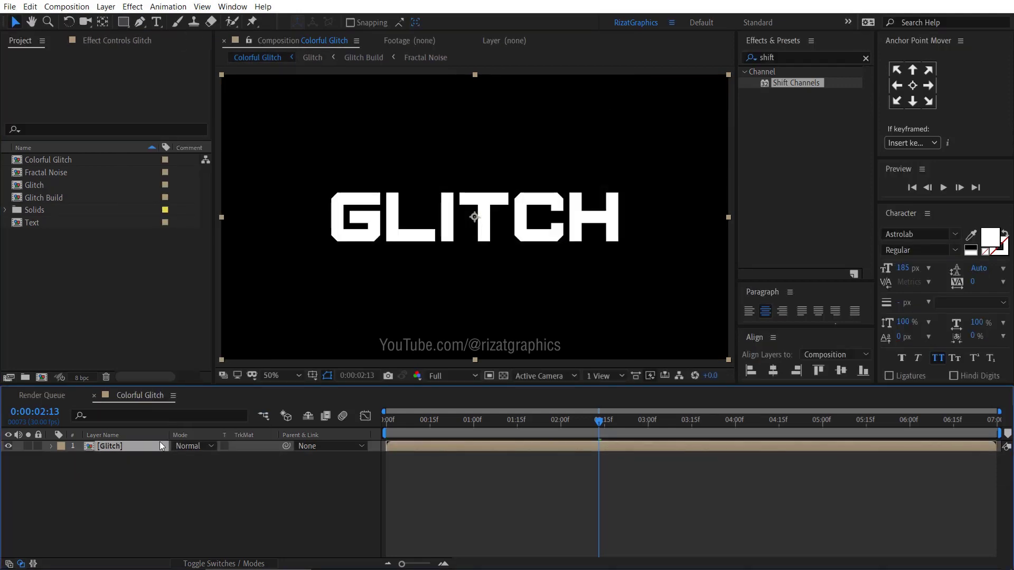
Step: Import Texture.png, place it in the comp, and pre-compose it
click(9, 7)
click(340, 169)
click(396, 452)
drag(45, 235, 111, 467)
key(ctrl+shift+c)
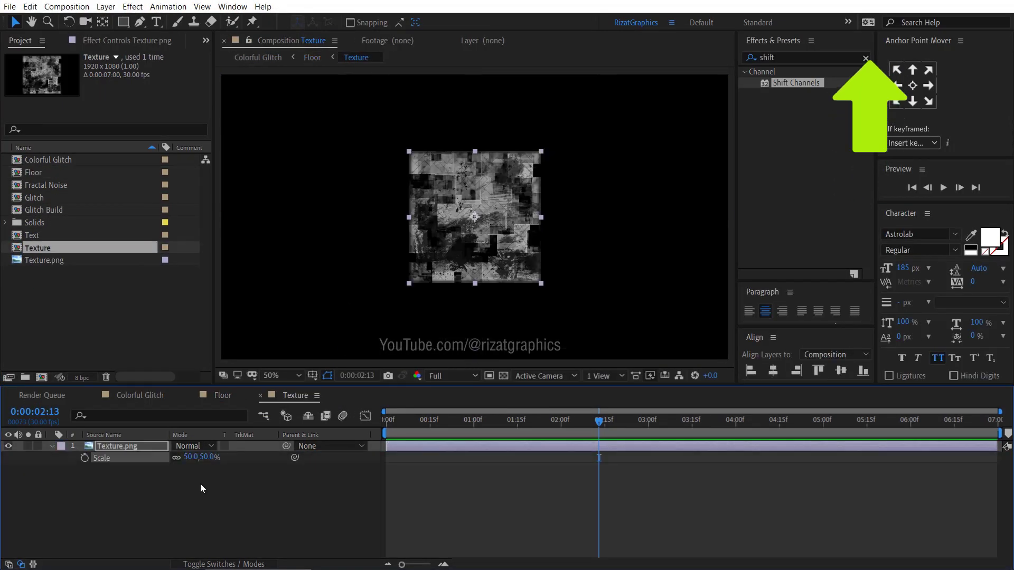
Step: Apply Motion Tile to the texture with Output Width 500 and preview the floor reflection
click(780, 56)
text(moti)
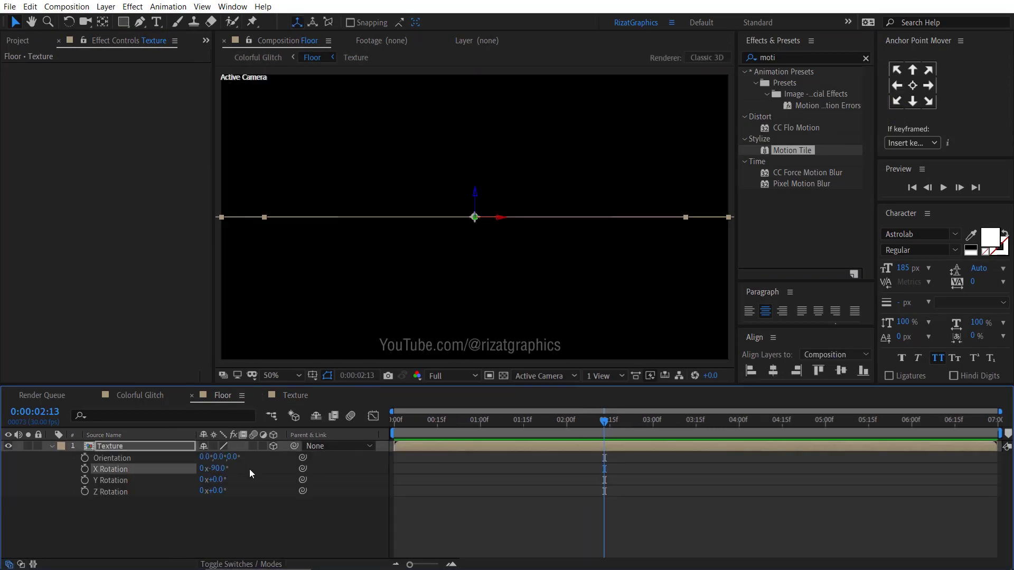
click(127, 113)
text(500)
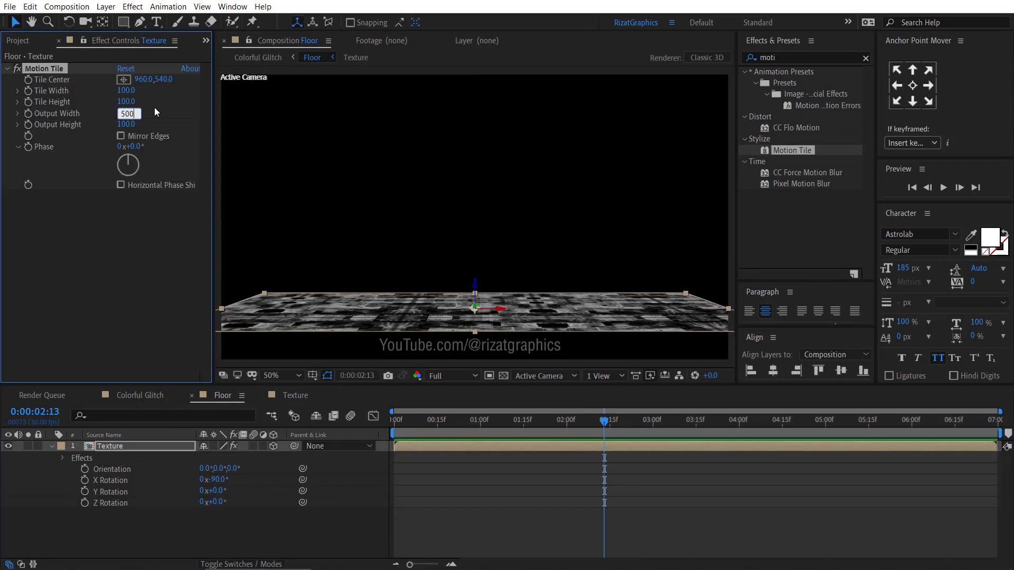
key(Return)
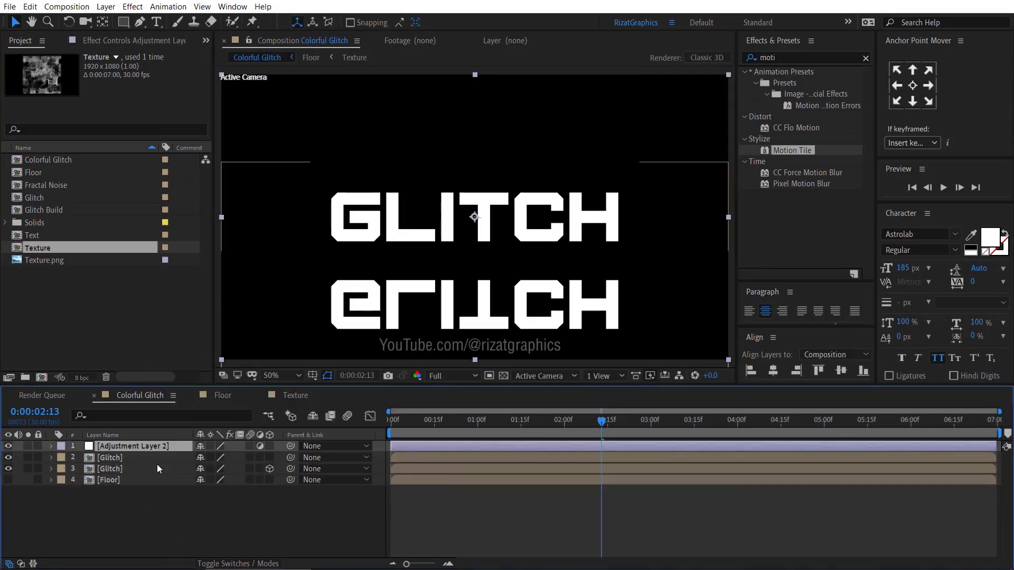
click(943, 188)
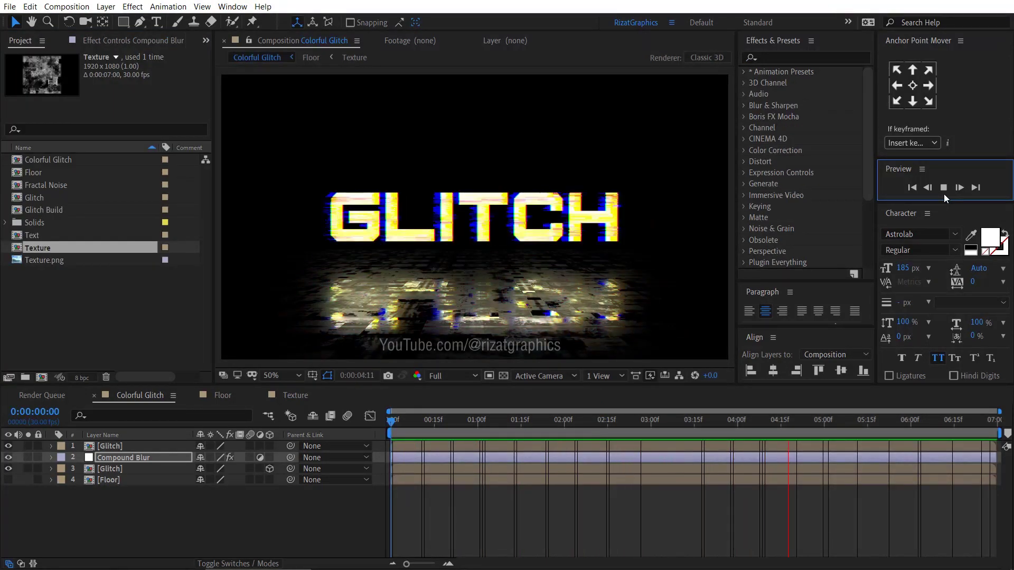
Step: In the Text comp, set CREATIVE to 150 px and centre it vertically
click(942, 194)
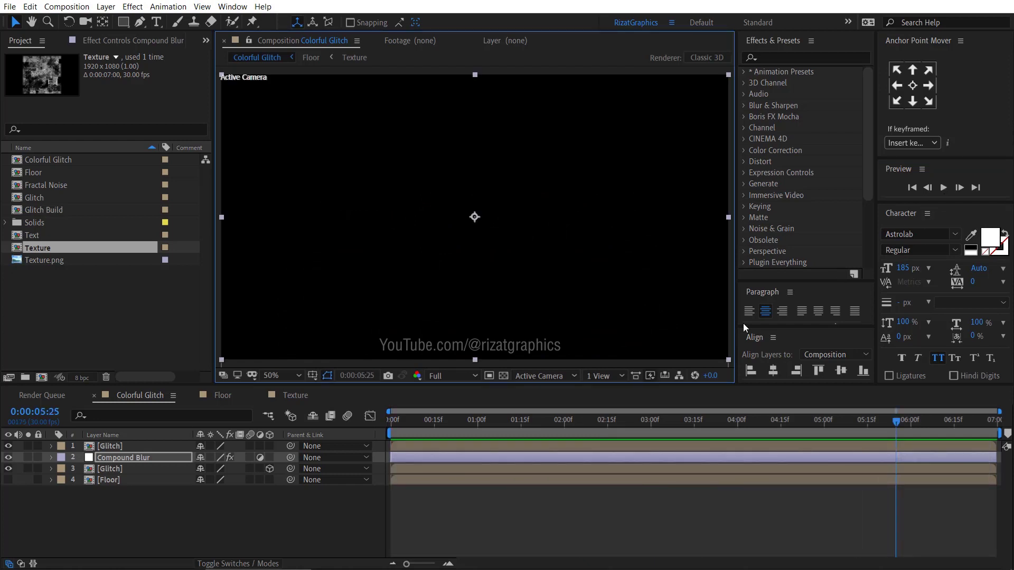
double_click(32, 235)
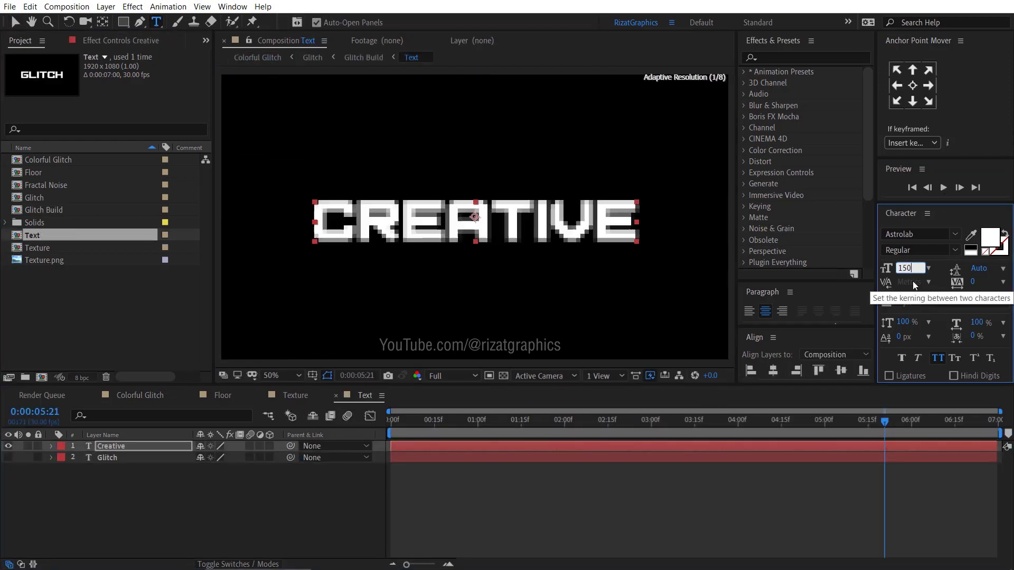
key(Return)
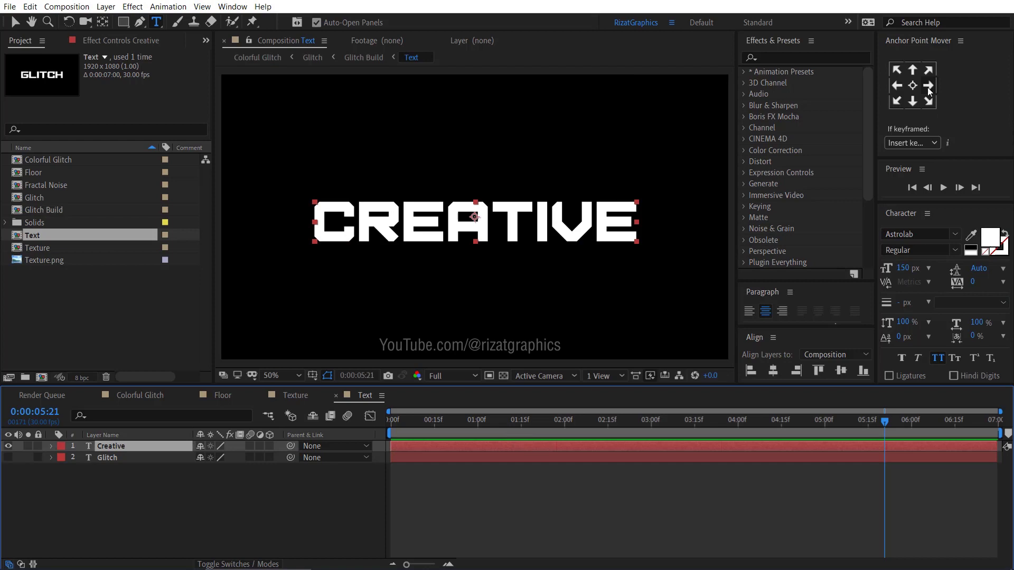
click(771, 372)
click(841, 370)
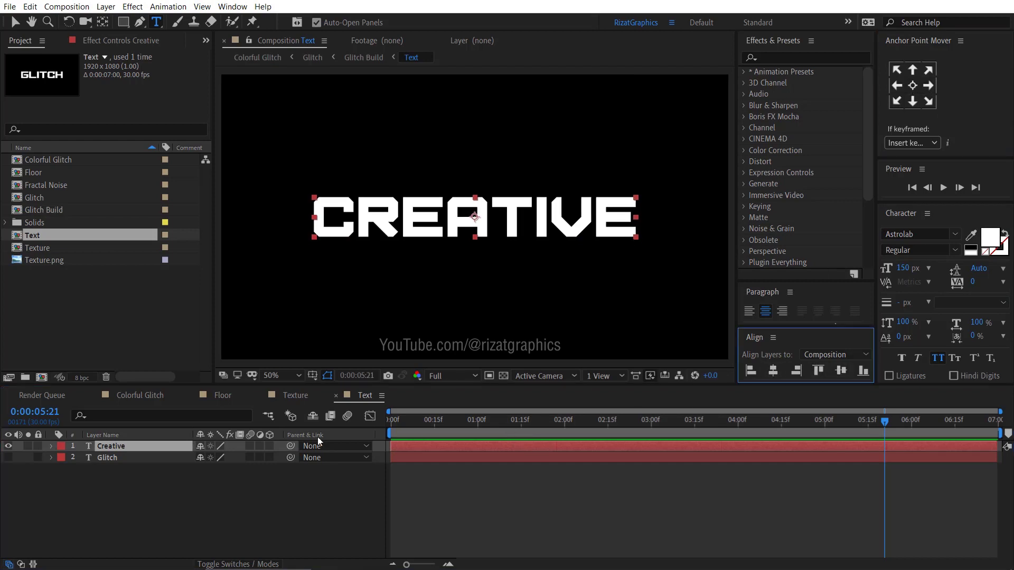
Step: Preview the Colorful Glitch comp from the start
click(156, 395)
key(Home)
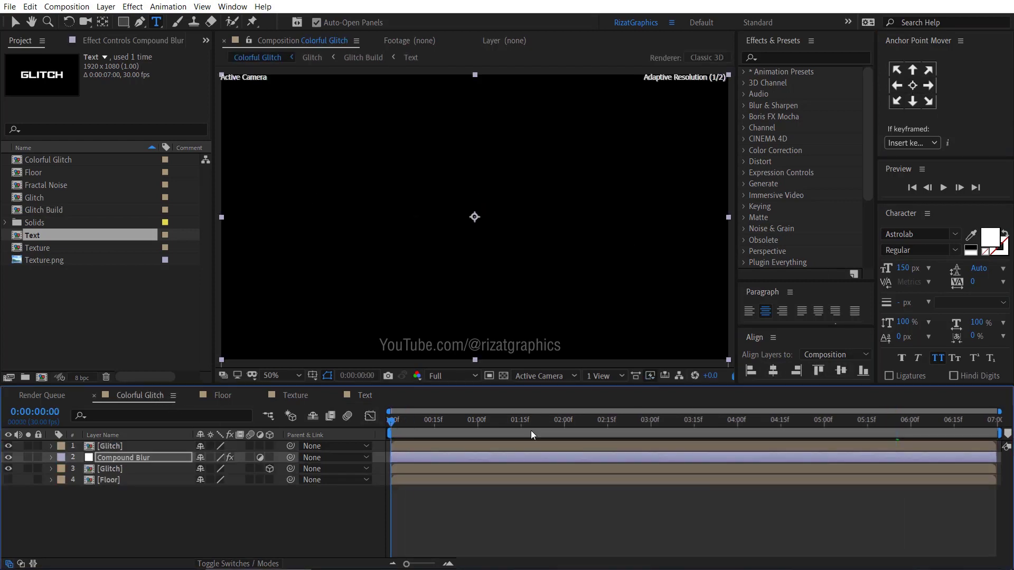
click(943, 188)
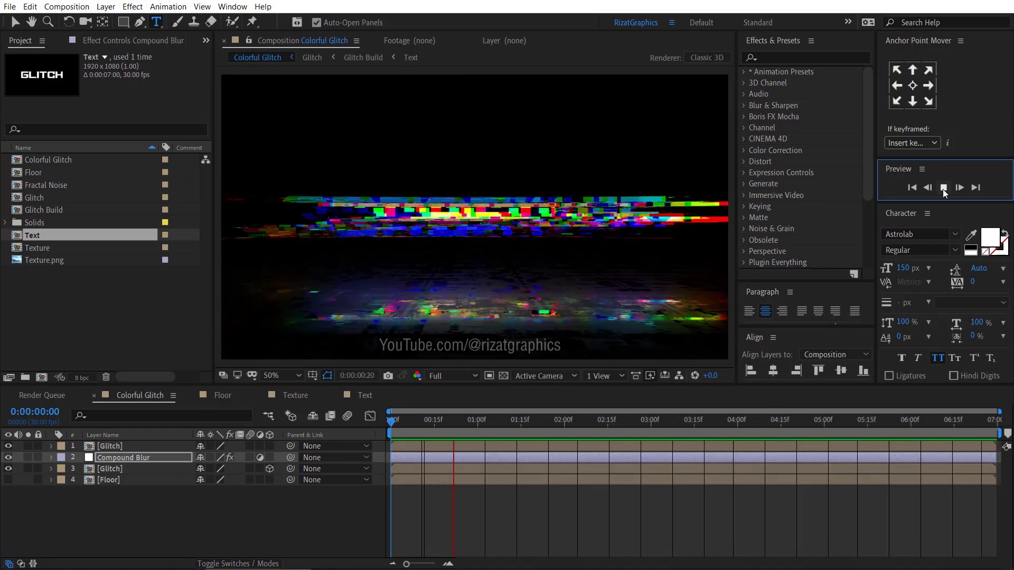